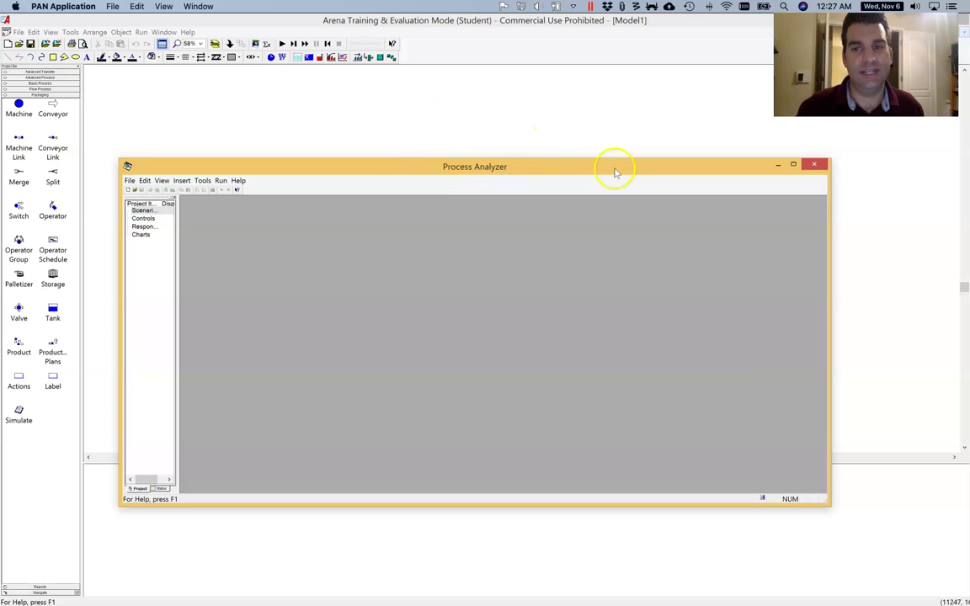
- Look through the add-on tools list and the examples browser, closing both without opening anything
{"action": "left_click", "coordinate": [247, 128]}
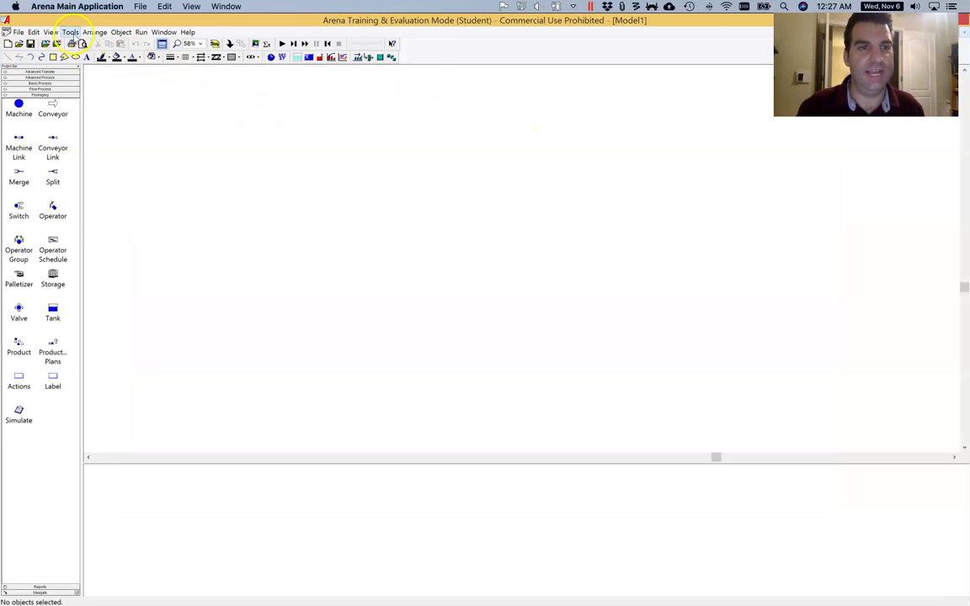
{"action": "left_click", "coordinate": [71, 32]}
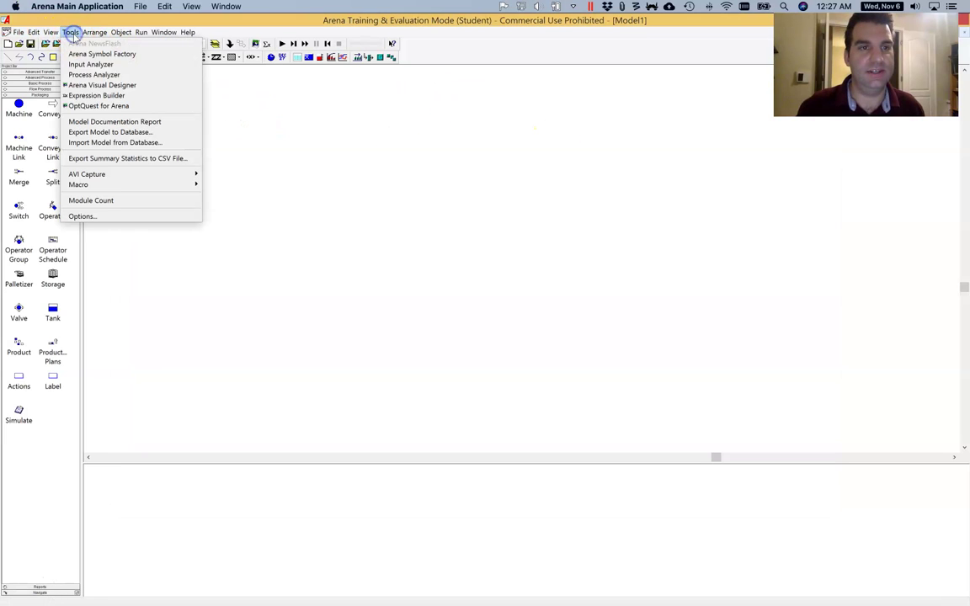
{"action": "left_click", "coordinate": [366, 161]}
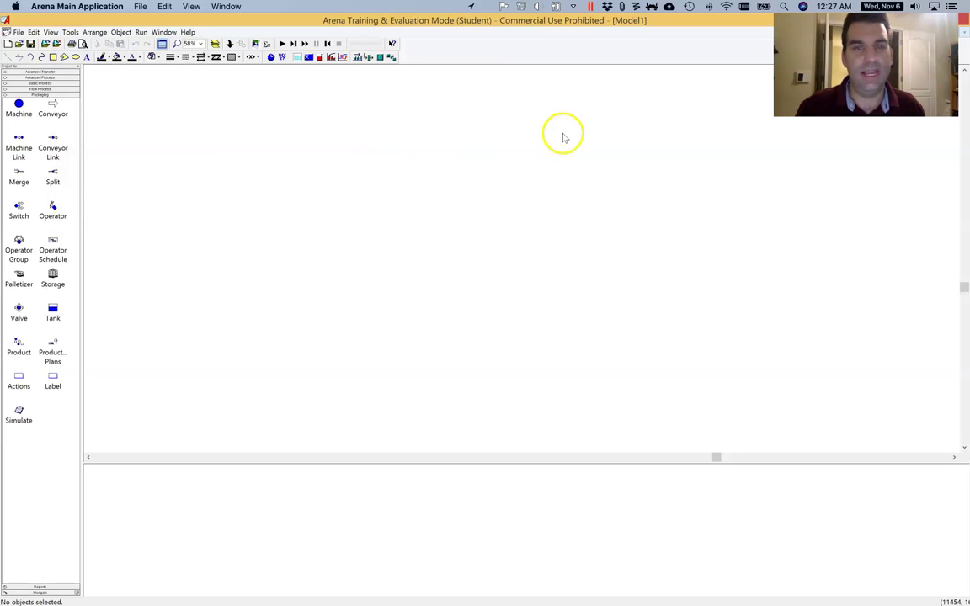
{"action": "left_click", "coordinate": [18, 32]}
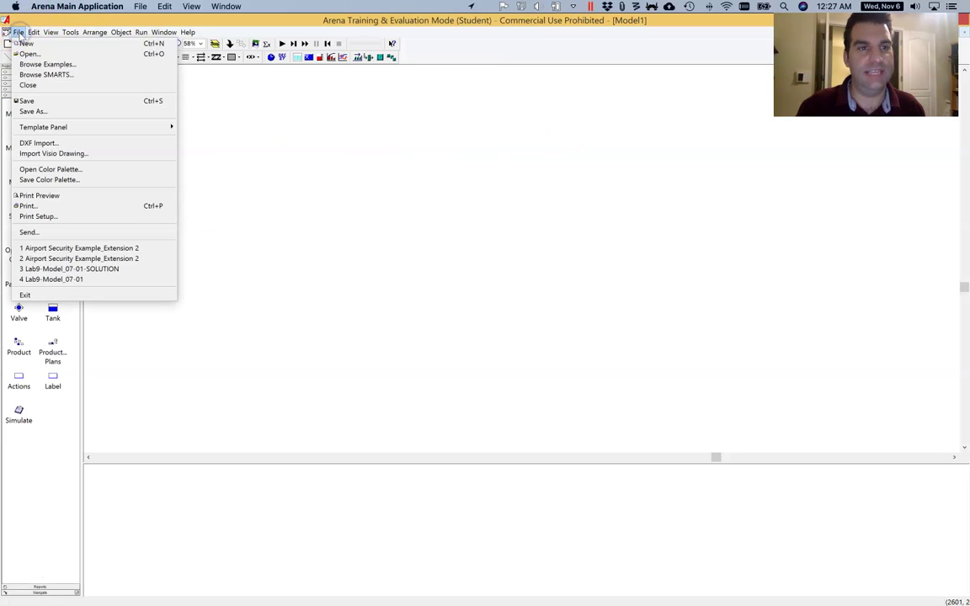
{"action": "left_click", "coordinate": [77, 66]}
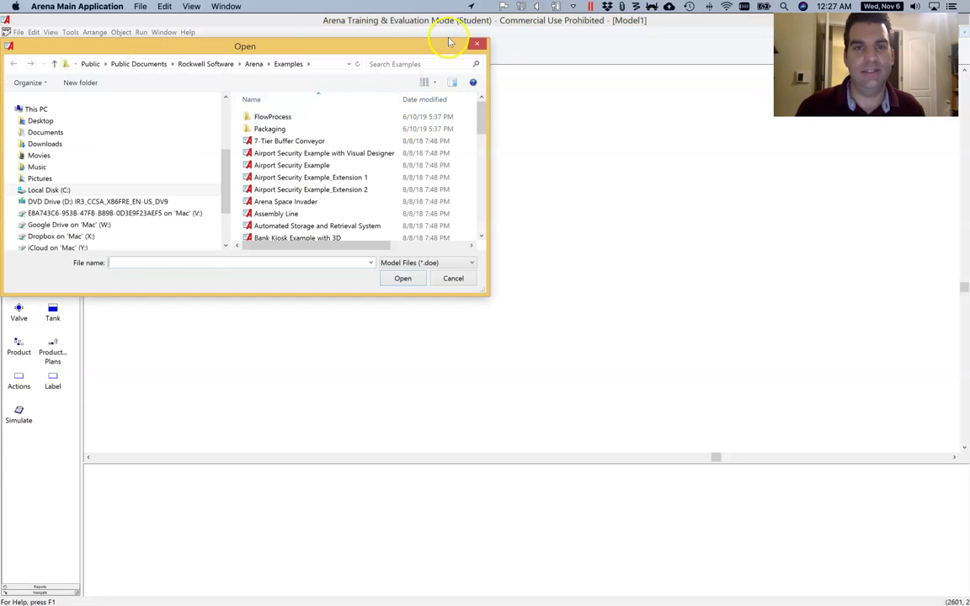
{"action": "left_click", "coordinate": [477, 46]}
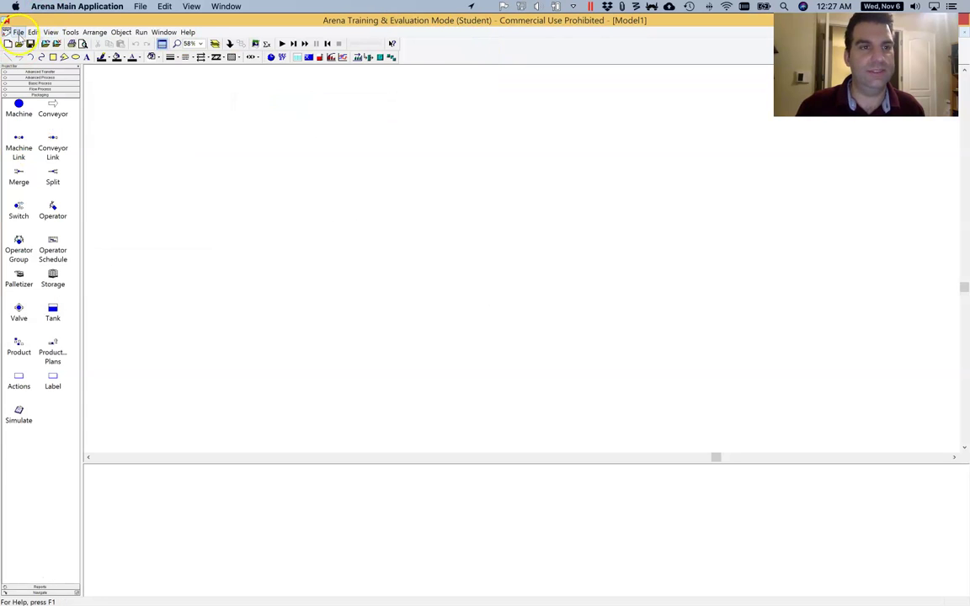
- Browse the SMARTS examples to the Batching folder and open Batching Batch and Separate
{"action": "left_click", "coordinate": [18, 32]}
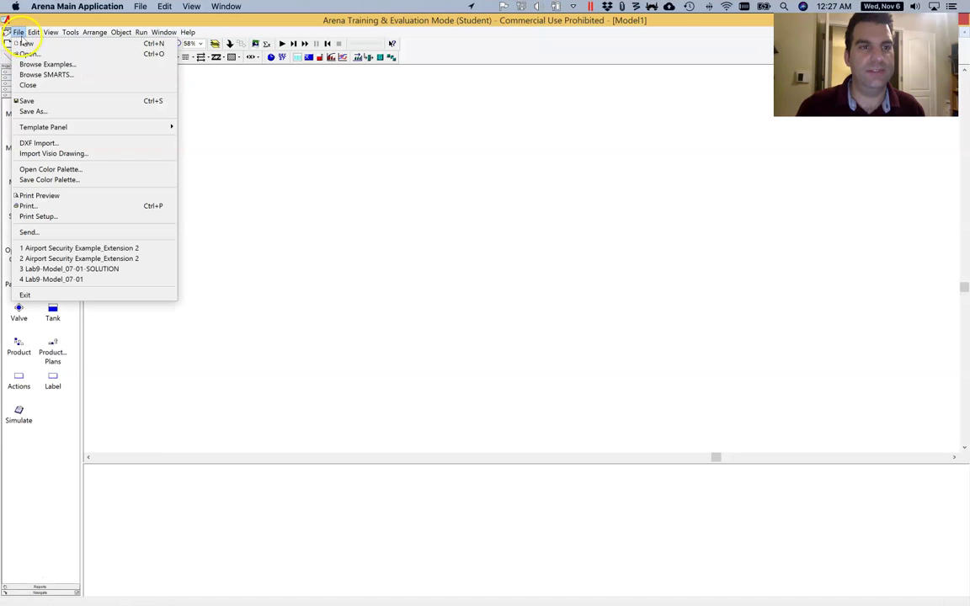
{"action": "left_click", "coordinate": [80, 75]}
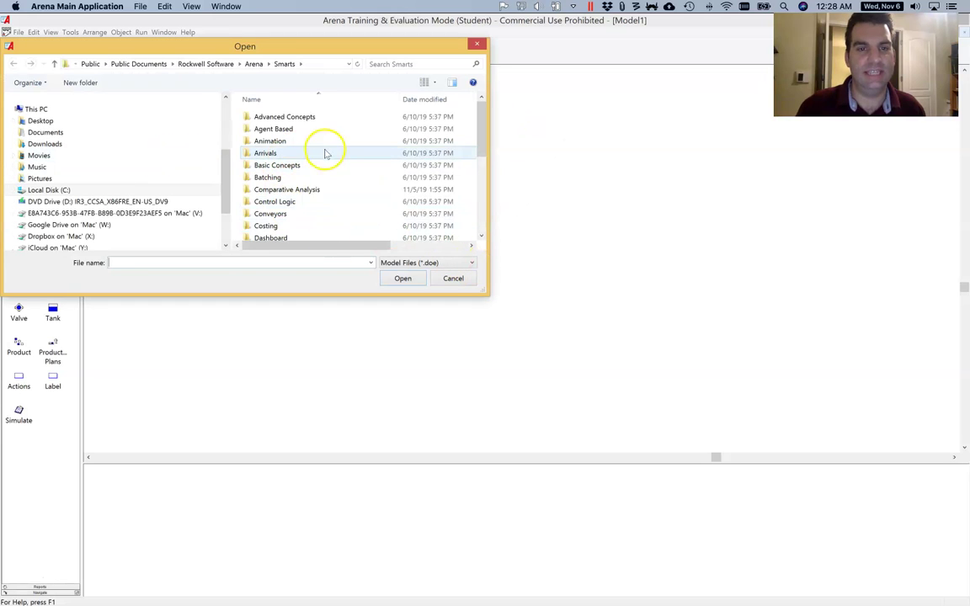
{"action": "mouse_move", "coordinate": [482, 124]}
{"action": "left_mouse_down"}
{"action": "mouse_move", "coordinate": [480, 218]}
{"action": "mouse_move", "coordinate": [485, 110]}
{"action": "left_mouse_up"}
{"action": "double_click", "coordinate": [271, 165]}
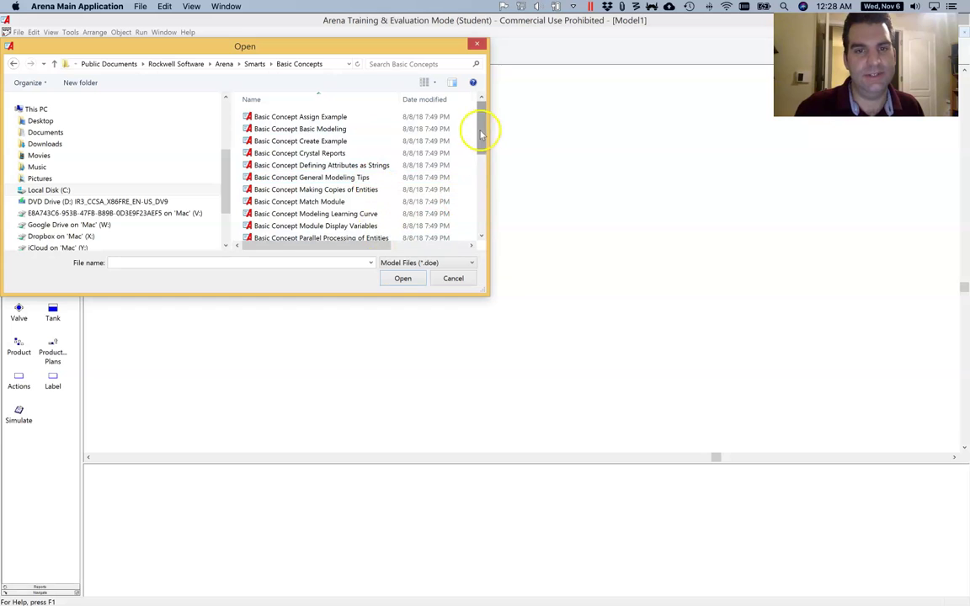
{"action": "left_click_drag", "start_coordinate": [478, 130], "coordinate": [478, 167]}
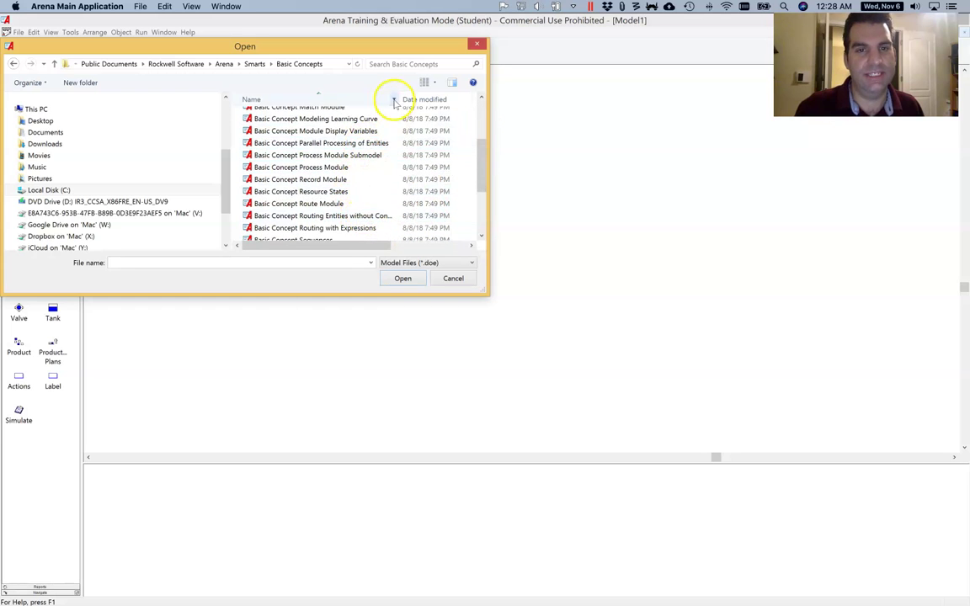
{"action": "left_click_drag", "start_coordinate": [399, 97], "coordinate": [425, 102]}
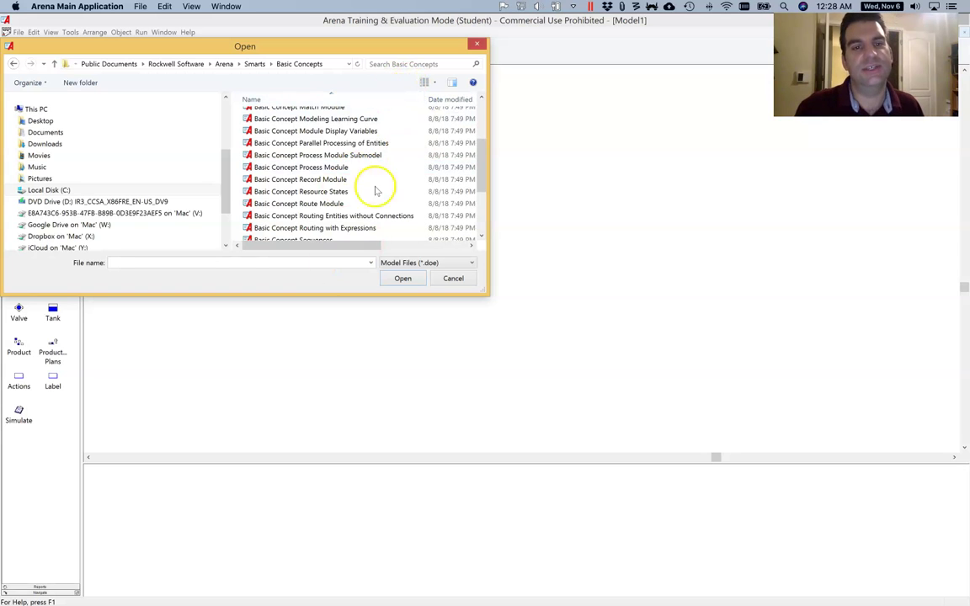
{"action": "left_click", "coordinate": [254, 64]}
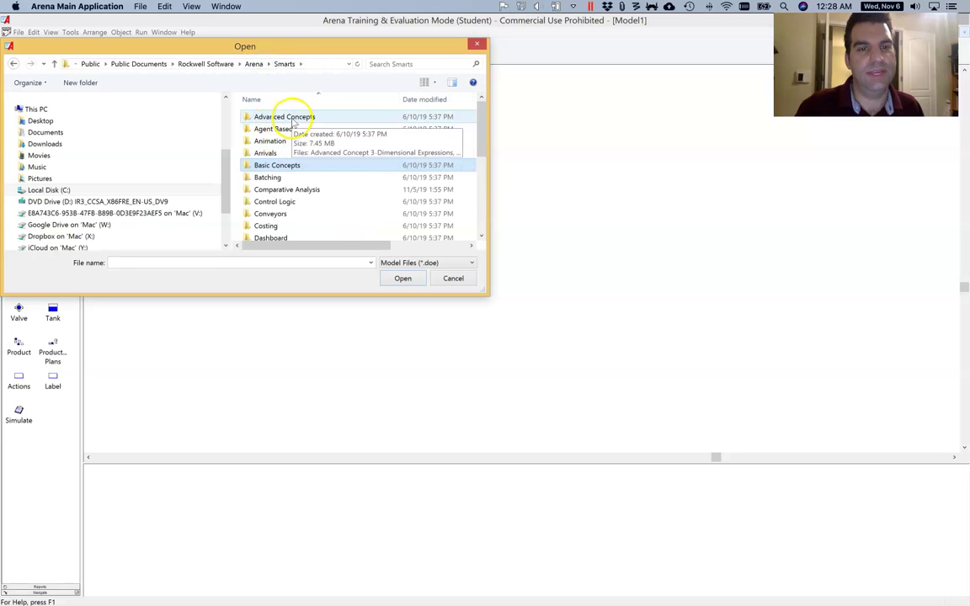
{"action": "double_click", "coordinate": [279, 178]}
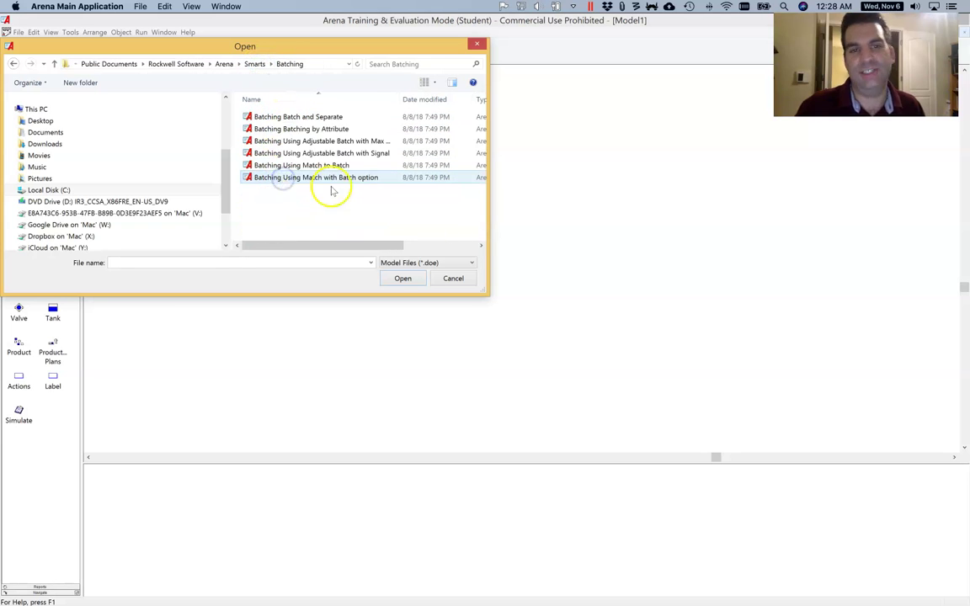
{"action": "double_click", "coordinate": [333, 118]}
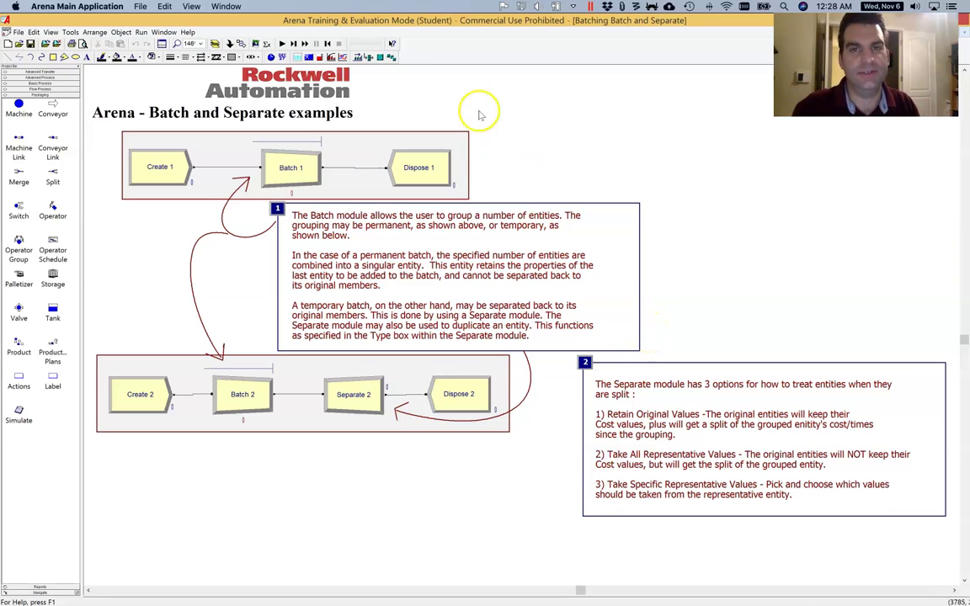
- Open the Airport Security Example_Extension 2 model file
{"action": "left_click", "coordinate": [18, 32]}
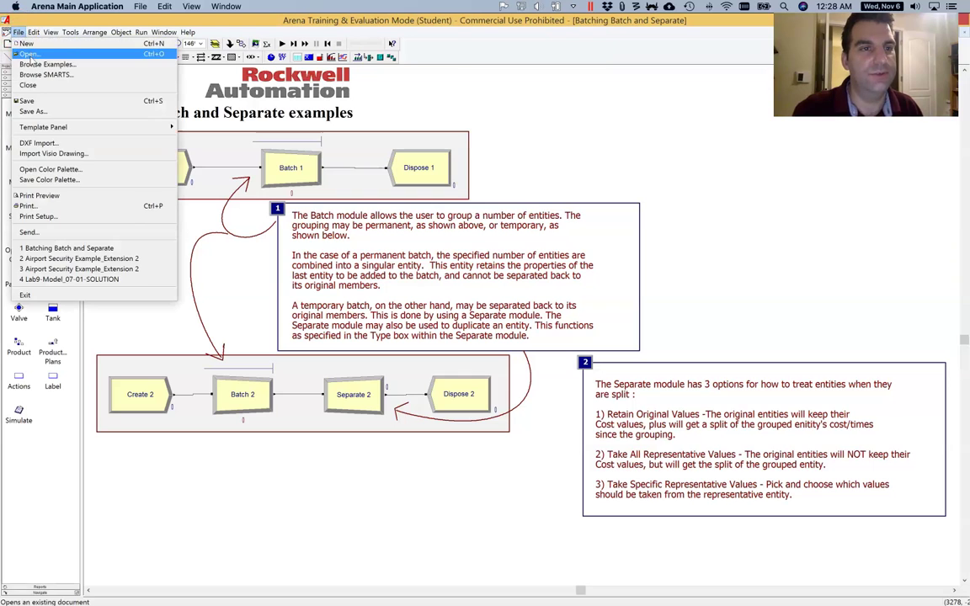
{"action": "left_click", "coordinate": [29, 54]}
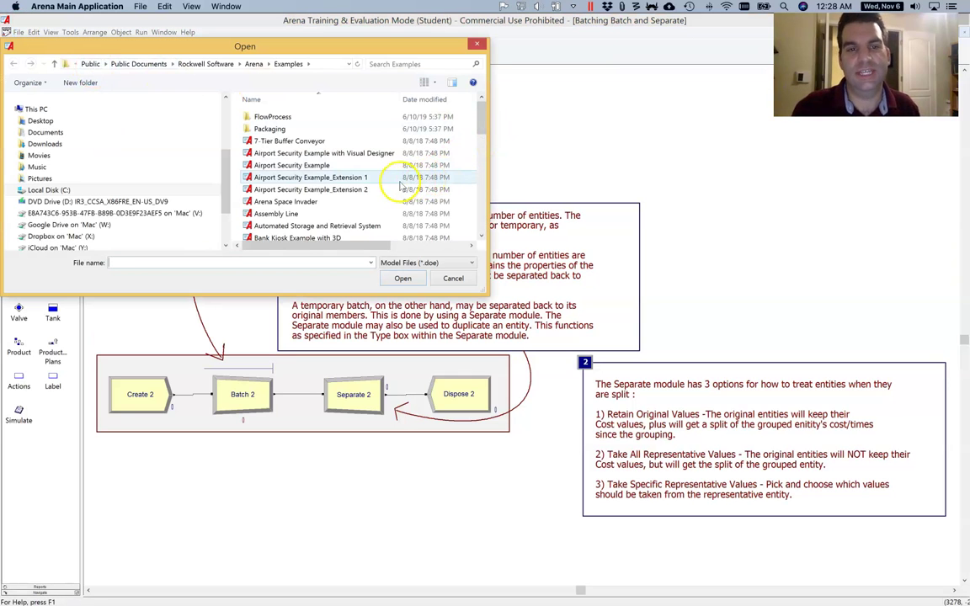
{"action": "double_click", "coordinate": [299, 195]}
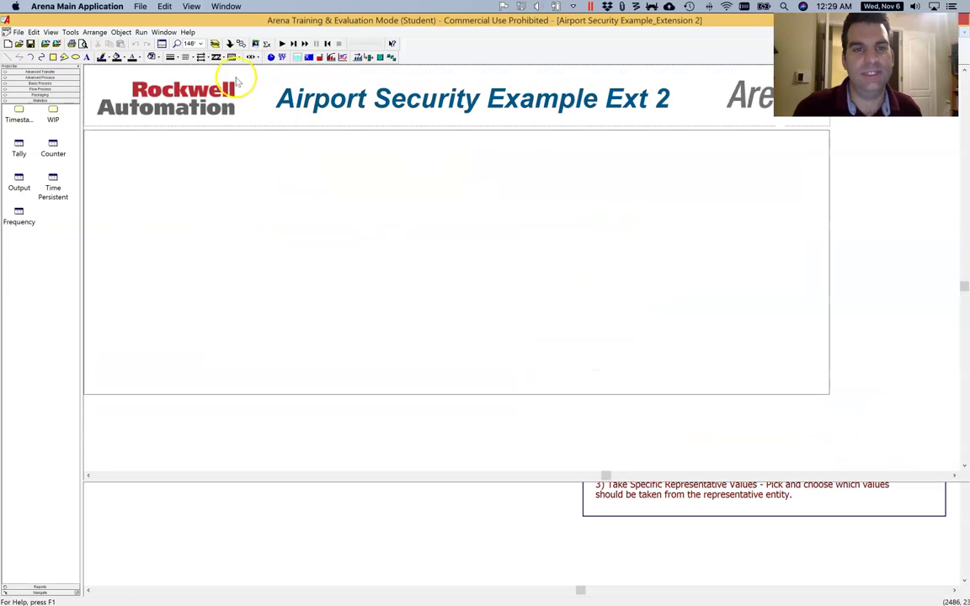
- Bring the Batching Batch and Separate model to the front and close it
{"action": "left_click", "coordinate": [165, 32]}
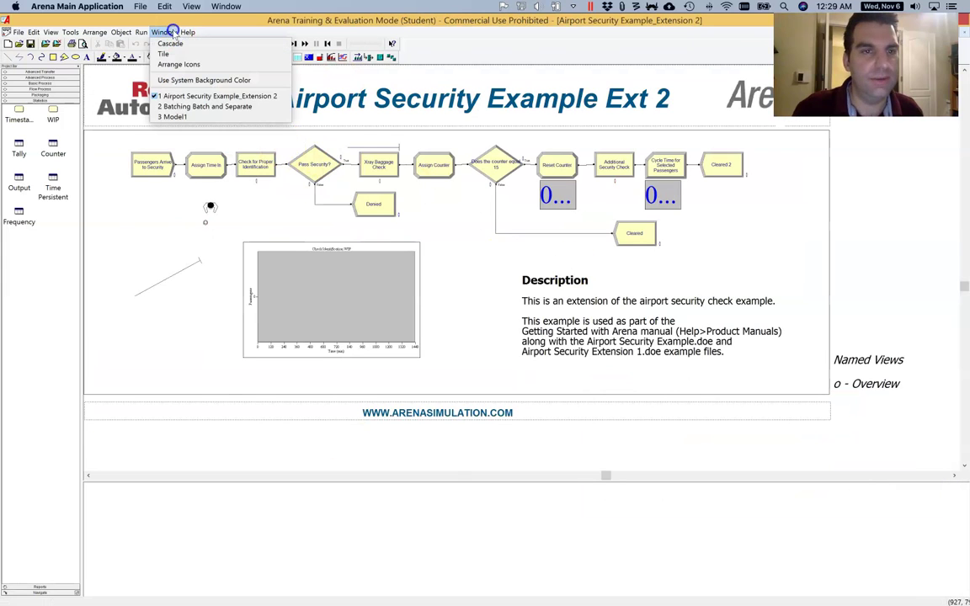
{"action": "left_click", "coordinate": [203, 106]}
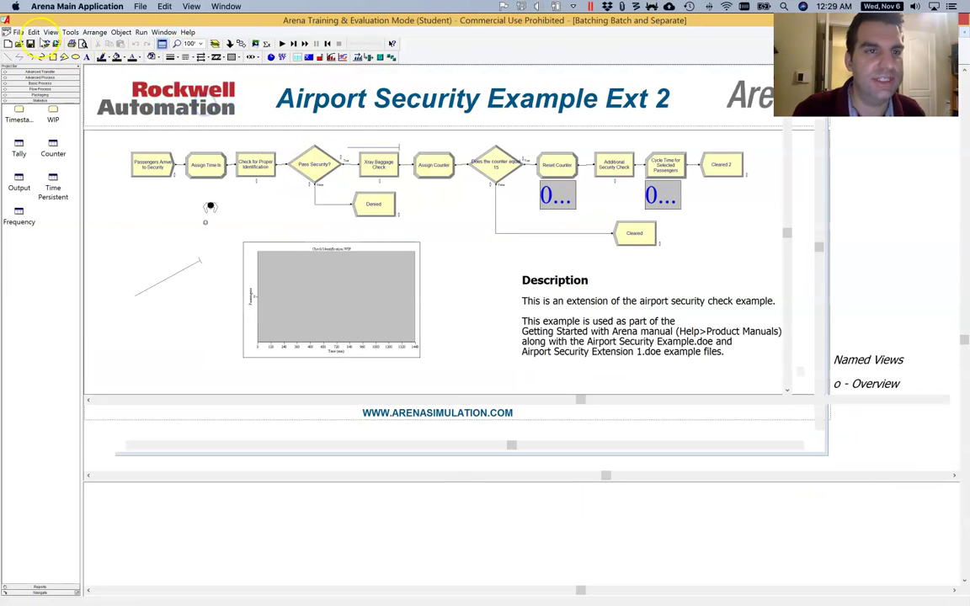
{"action": "left_click", "coordinate": [17, 32]}
{"action": "left_click", "coordinate": [50, 84]}
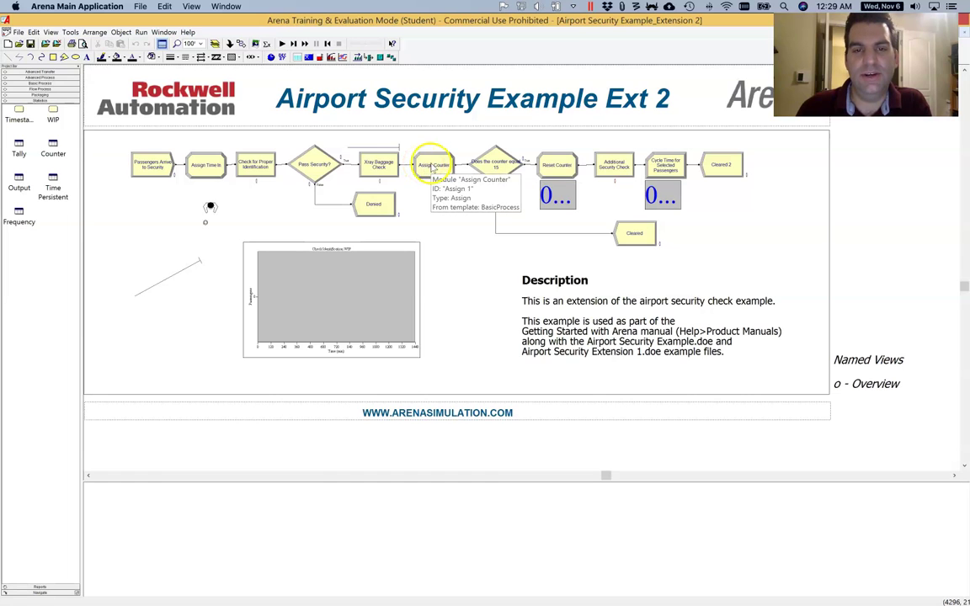
- Inspect the Assign Counter module's counter assignment, then cancel without changes
{"action": "double_click", "coordinate": [430, 164]}
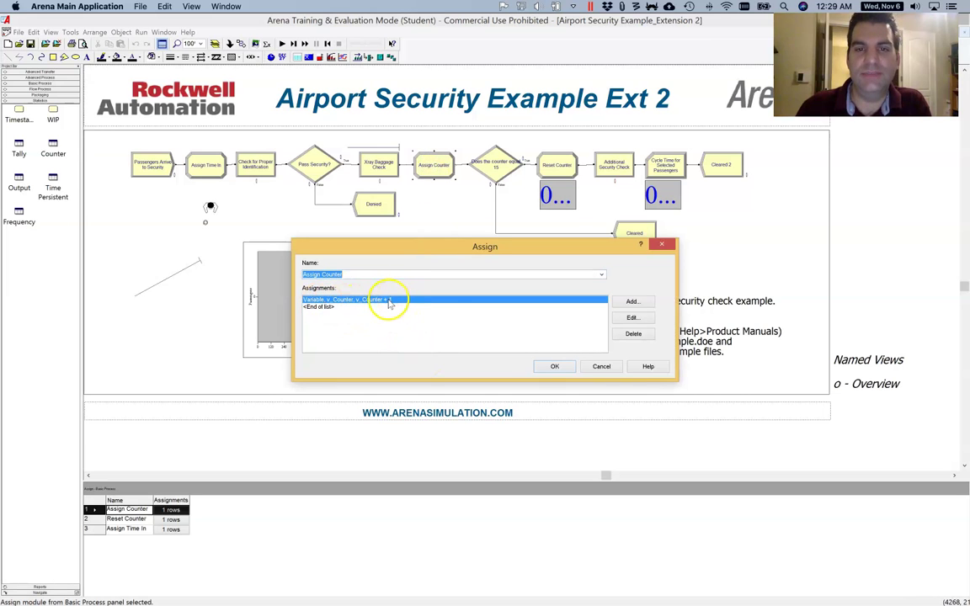
{"action": "left_click", "coordinate": [601, 366]}
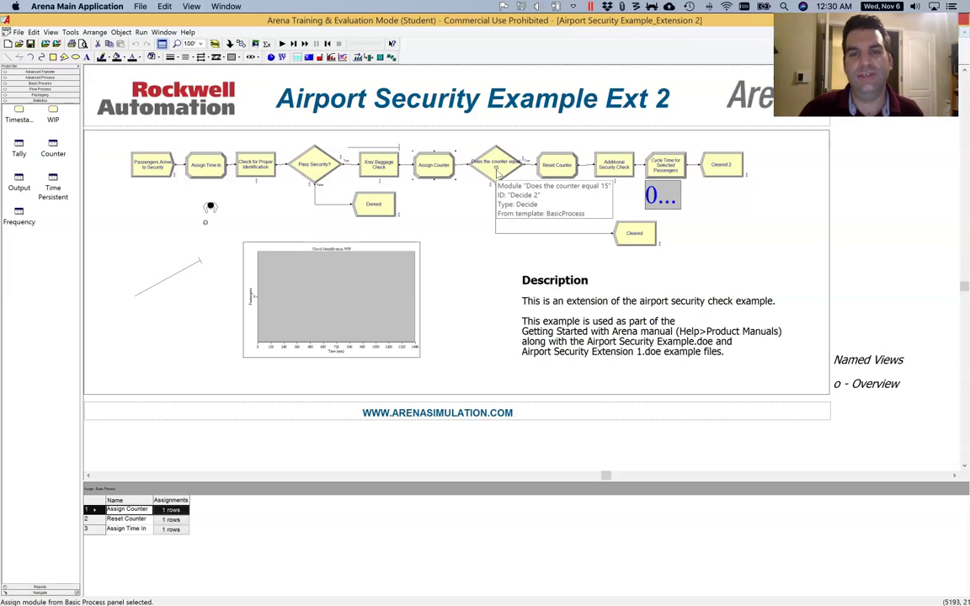
- Save the model as Airport Security Example_Extension 2 in Desktop\PANExample, replacing the existing file
{"action": "left_click", "coordinate": [19, 57]}
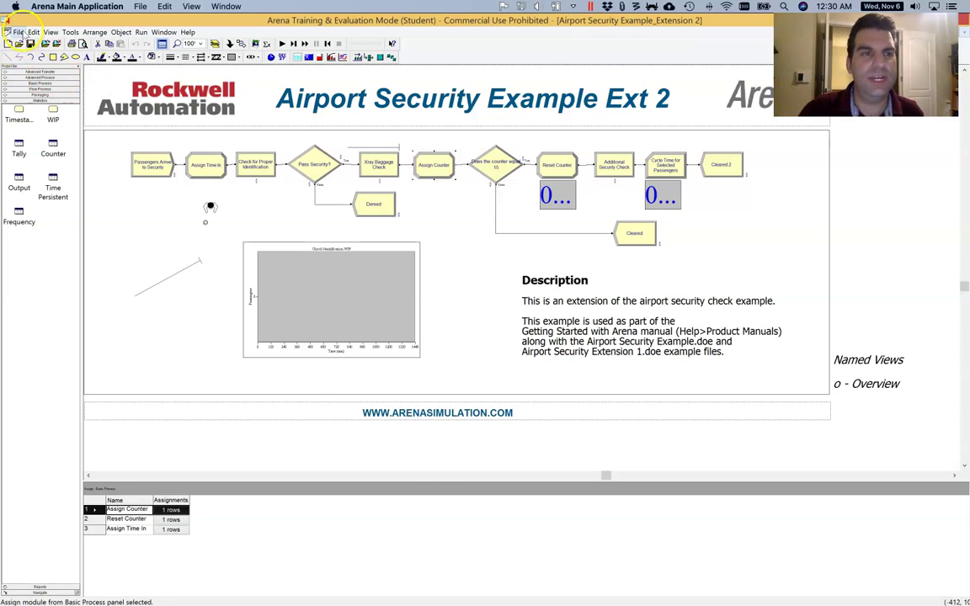
{"action": "left_click", "coordinate": [18, 32]}
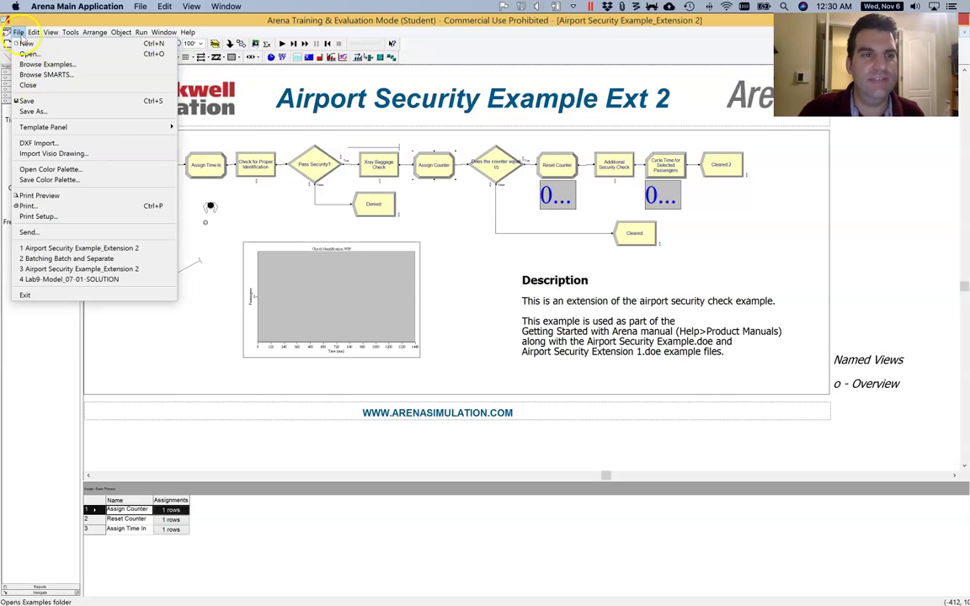
{"action": "left_click", "coordinate": [25, 111]}
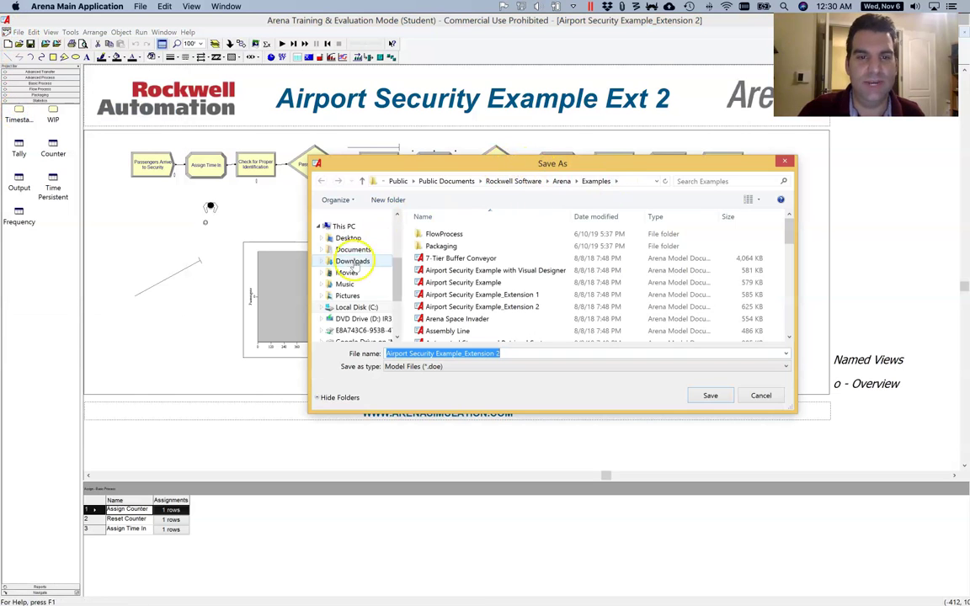
{"action": "left_click", "coordinate": [348, 239]}
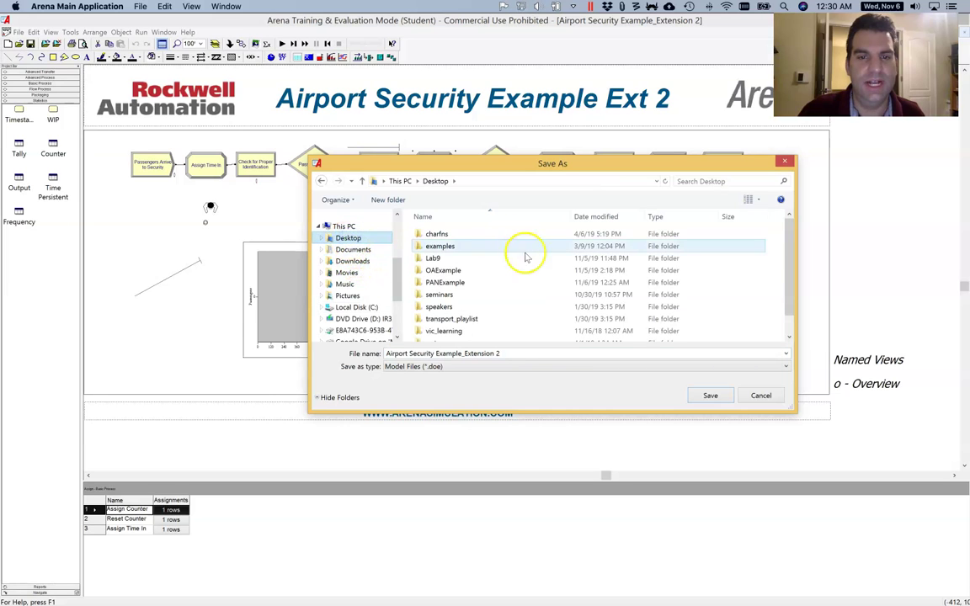
{"action": "double_click", "coordinate": [444, 282]}
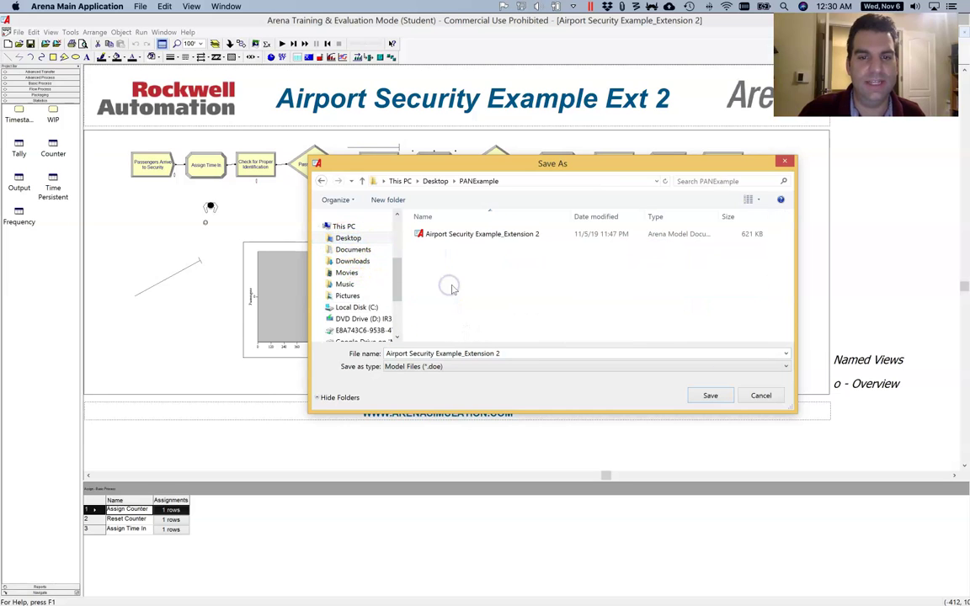
{"action": "double_click", "coordinate": [518, 233]}
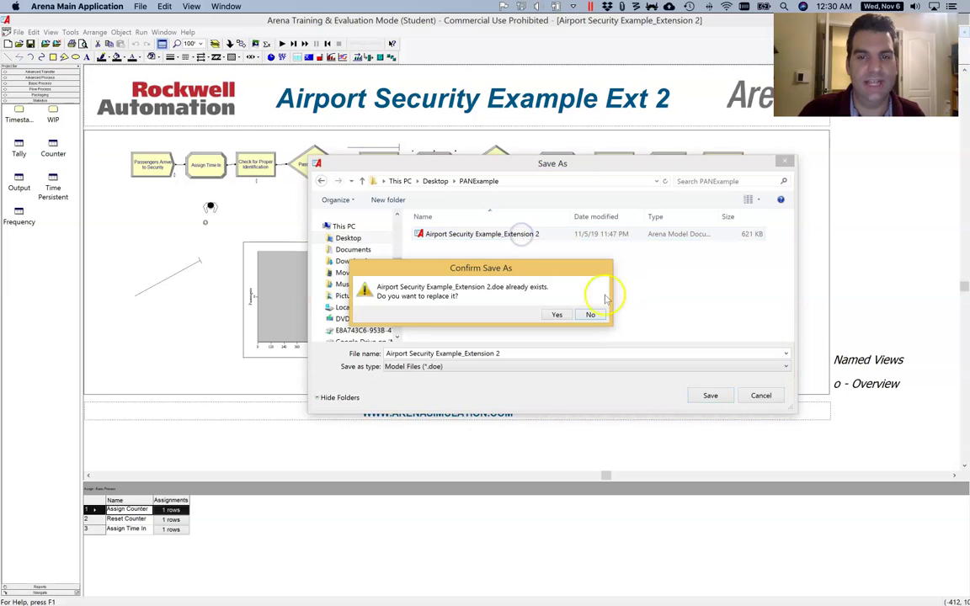
{"action": "left_click", "coordinate": [557, 315]}
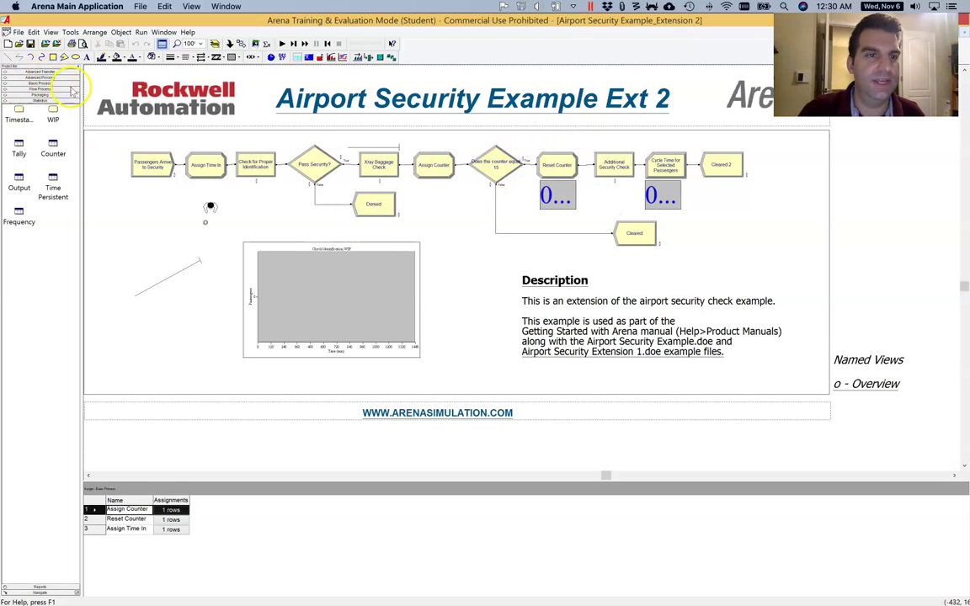
- Check the counter decision's current comparison value of 15, closing it without changes
{"action": "double_click", "coordinate": [494, 164]}
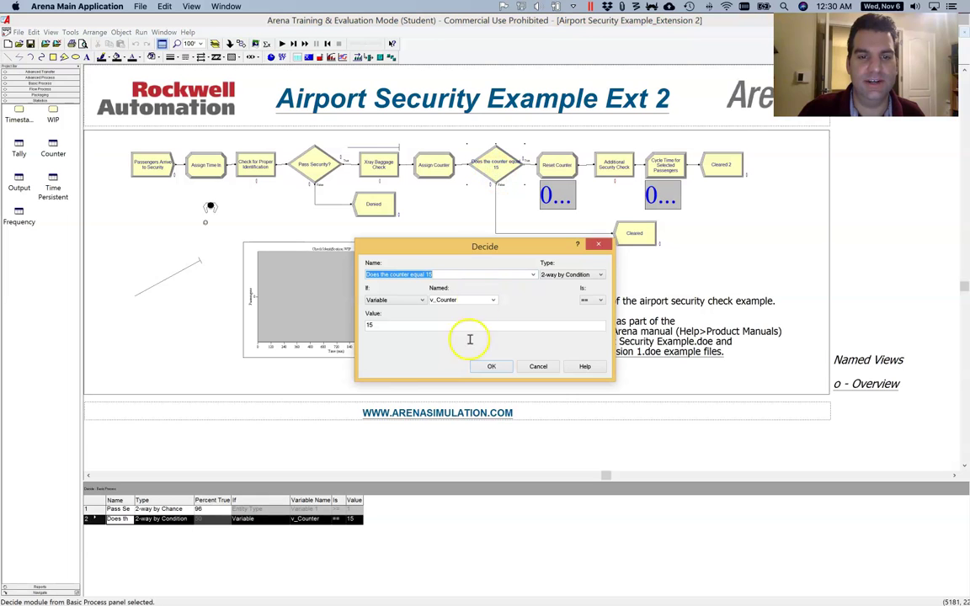
{"action": "double_click", "coordinate": [378, 327]}
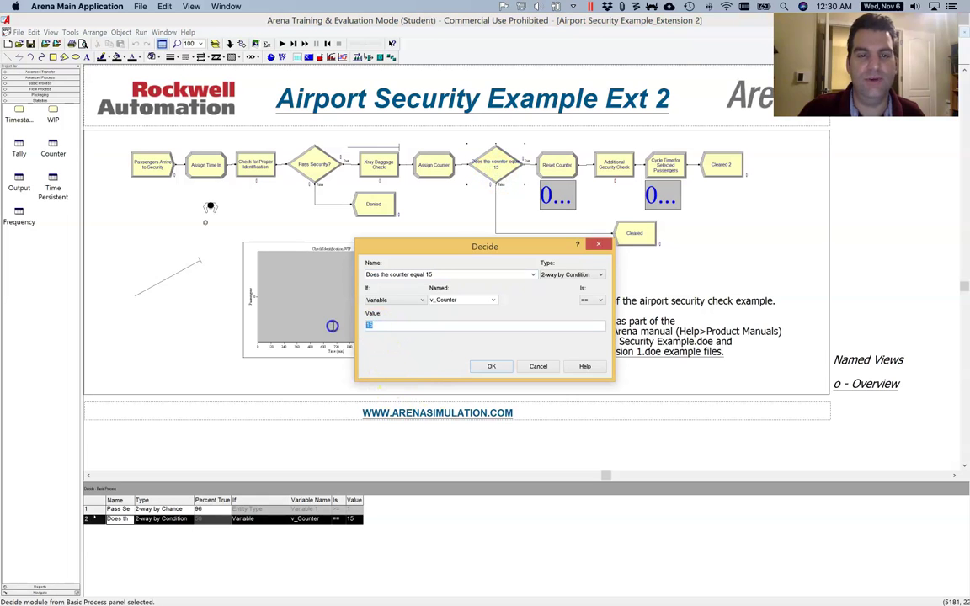
{"action": "left_click", "coordinate": [538, 366]}
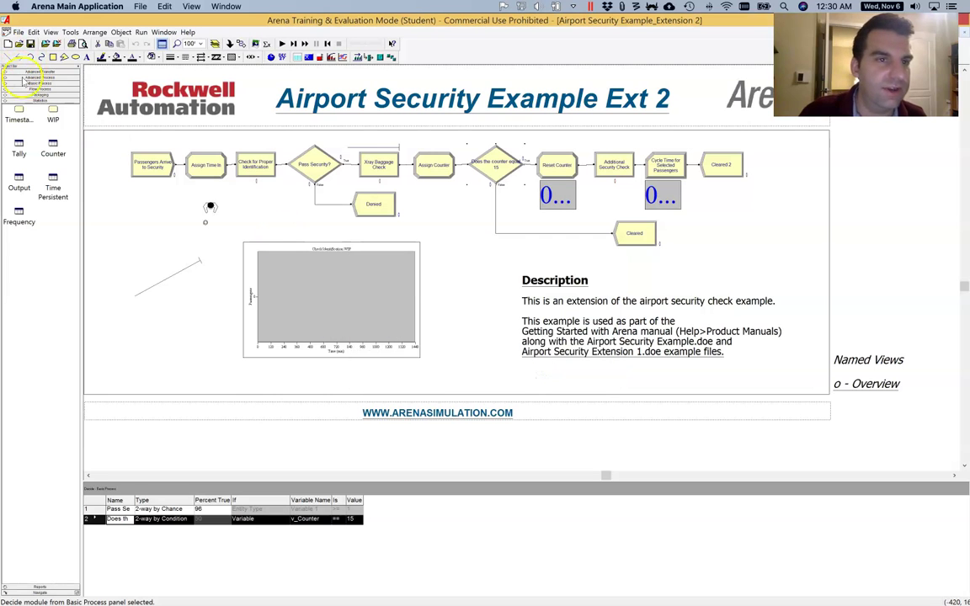
- Add a MaxCounter variable in the Variable module with an initial value of 15
{"action": "left_click", "coordinate": [40, 82]}
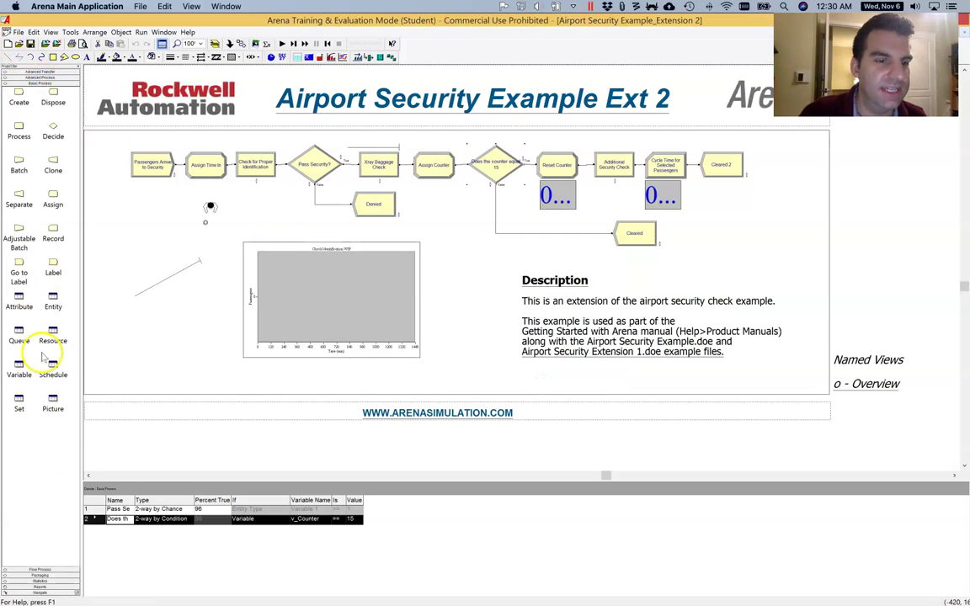
{"action": "left_click", "coordinate": [18, 368]}
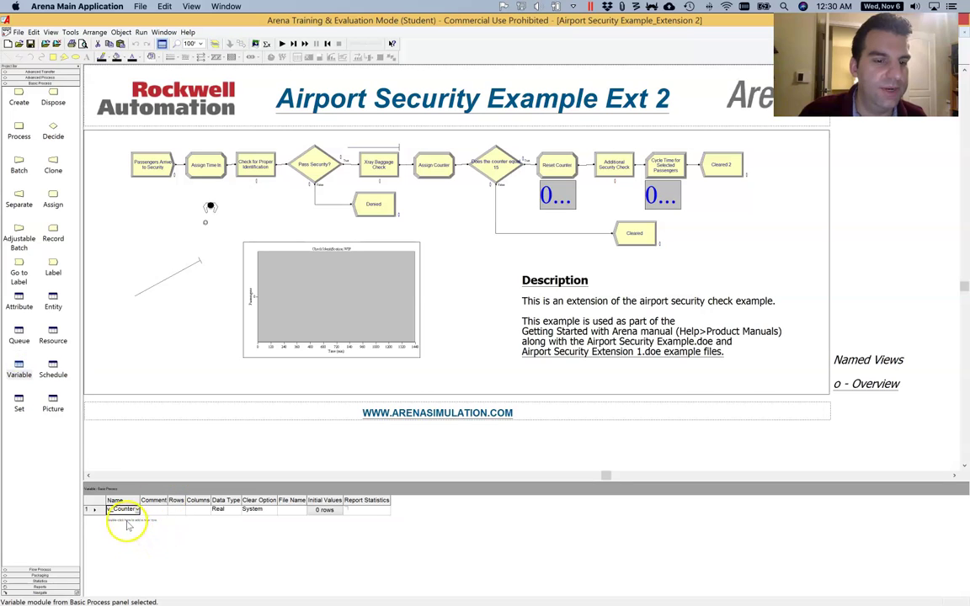
{"action": "double_click", "coordinate": [126, 521]}
{"action": "left_click", "coordinate": [123, 520]}
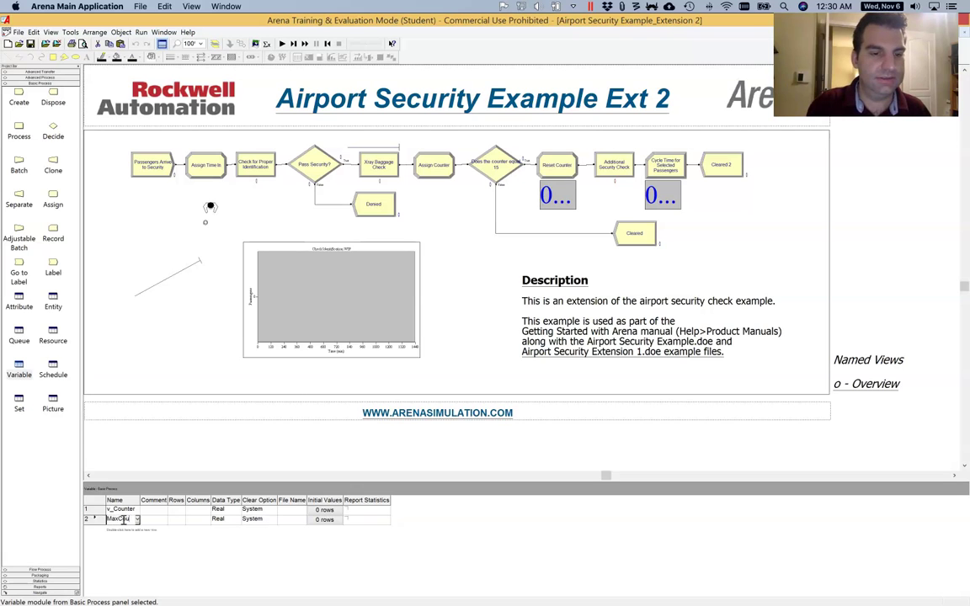
{"action": "key", "text": "Tab"}
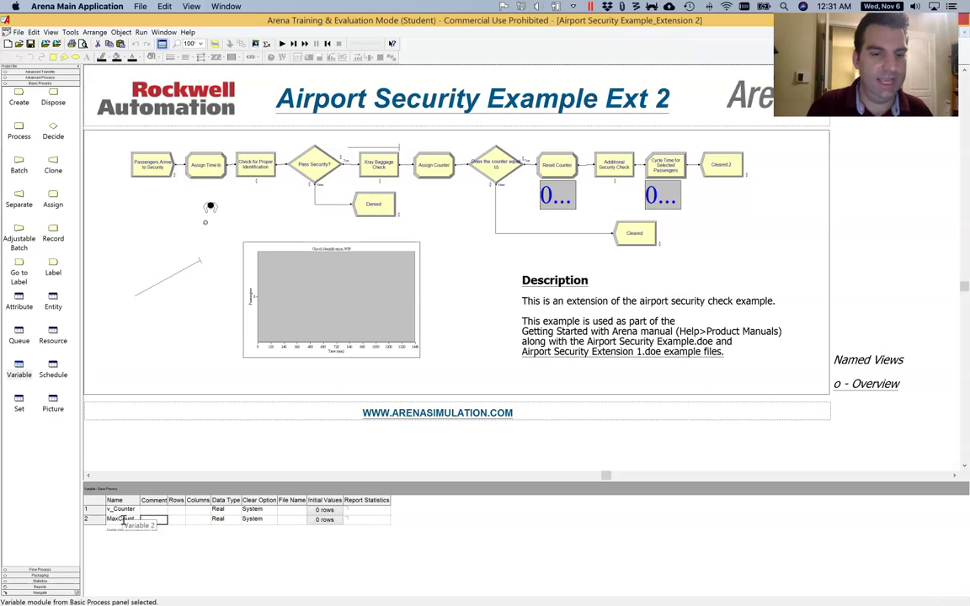
{"action": "left_click", "coordinate": [325, 519]}
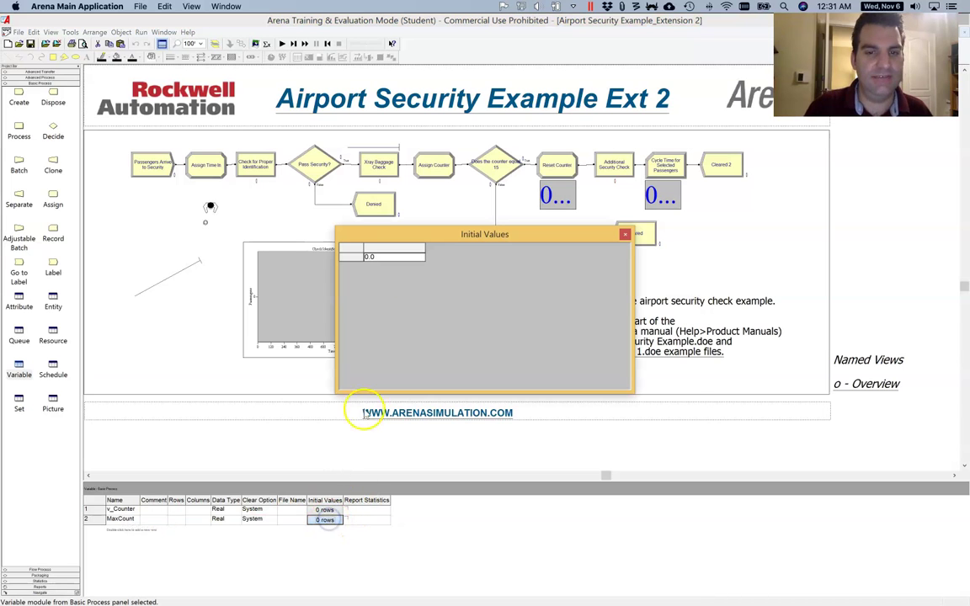
{"action": "left_click", "coordinate": [375, 256]}
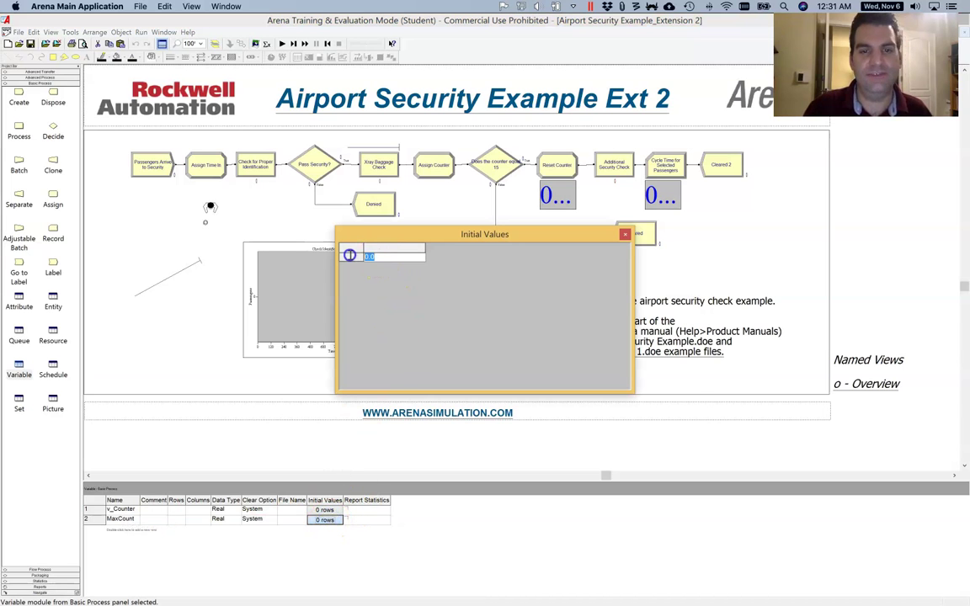
{"action": "type", "text": "15"}
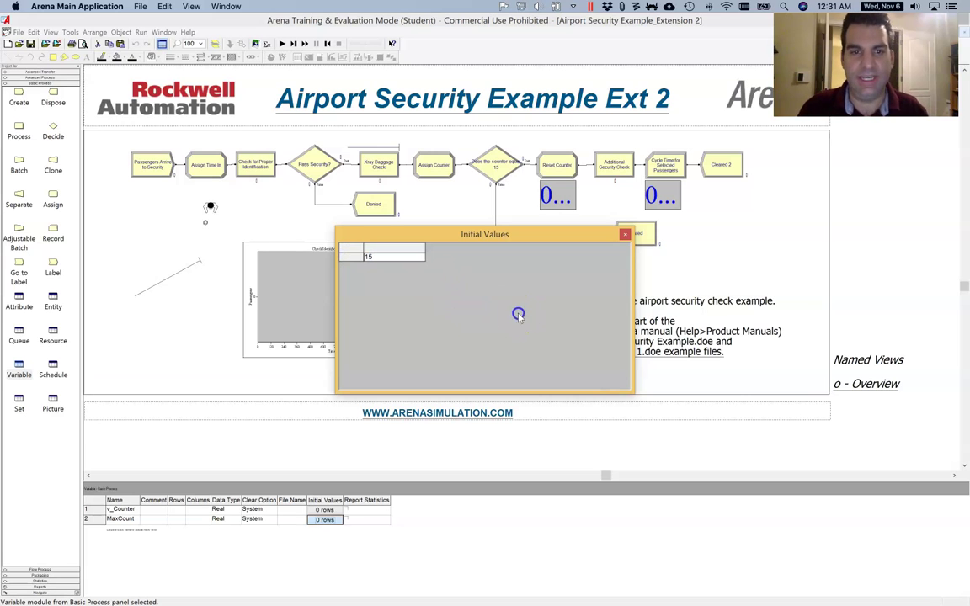
{"action": "left_click", "coordinate": [624, 234]}
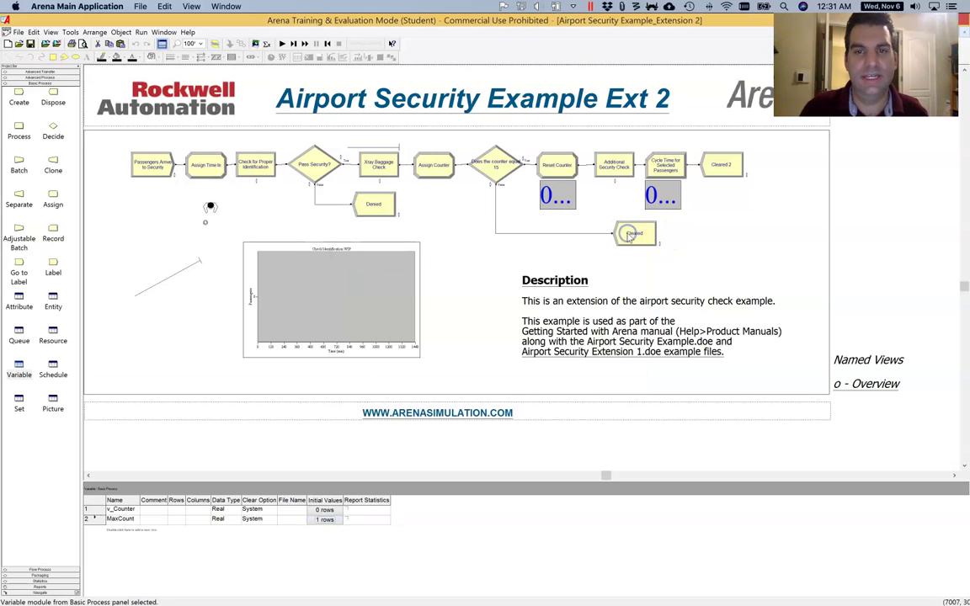
- Set the Decide module to v_Counter >= MaxCounter and rename it 'Does the counter equal MaxCounter'
{"action": "double_click", "coordinate": [504, 164]}
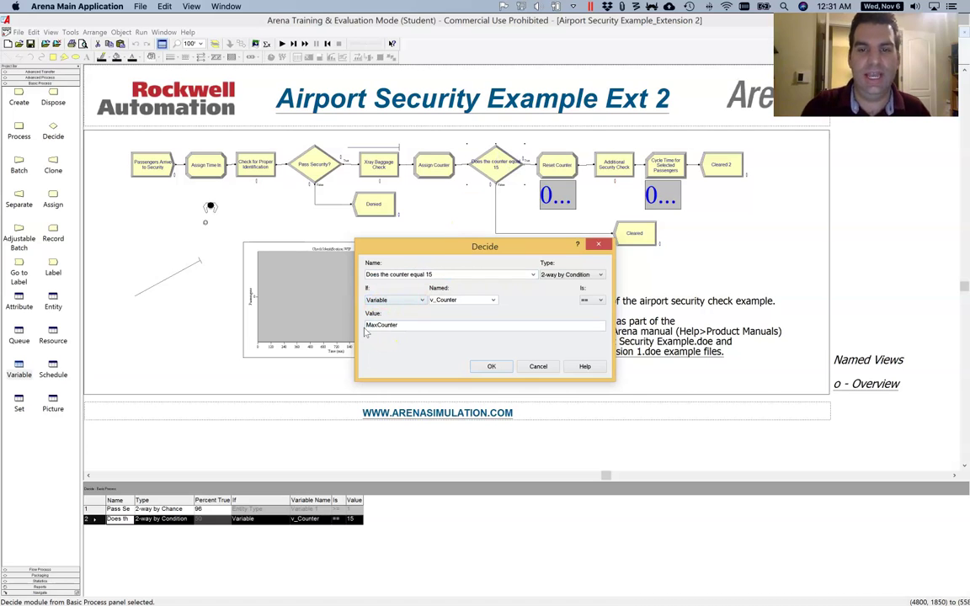
{"action": "left_click", "coordinate": [593, 300]}
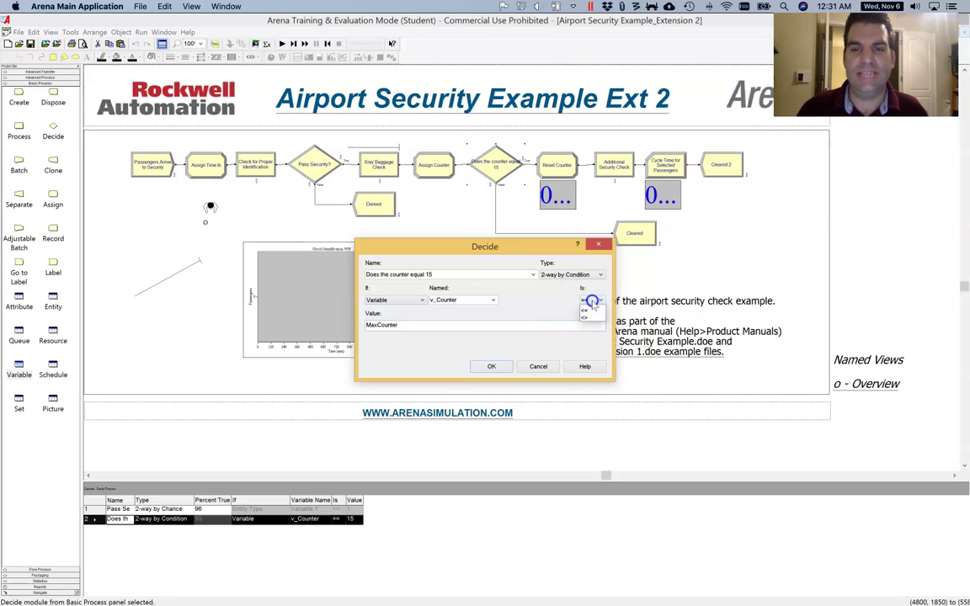
{"action": "left_click", "coordinate": [586, 314]}
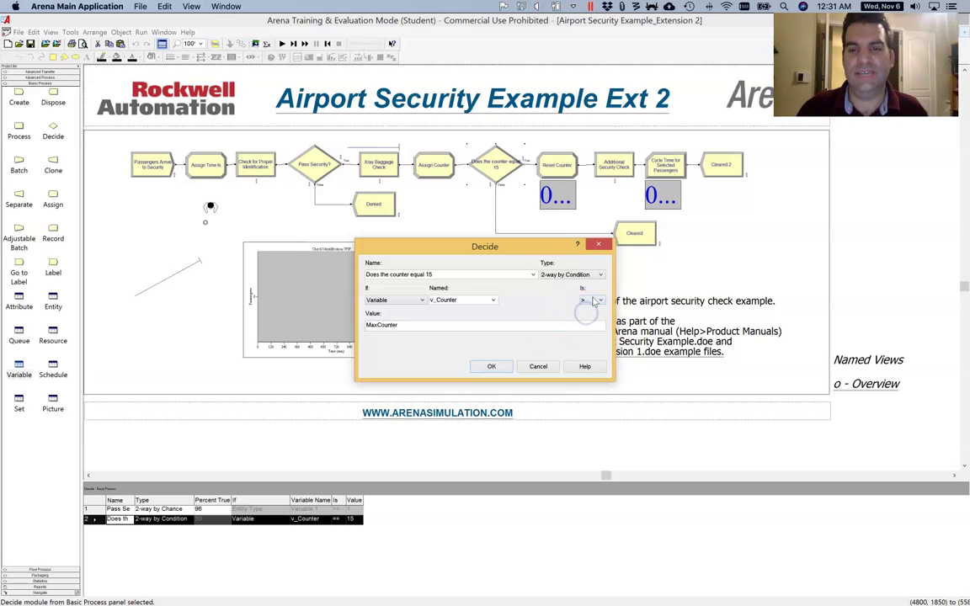
{"action": "left_click", "coordinate": [593, 301]}
{"action": "left_click", "coordinate": [587, 322]}
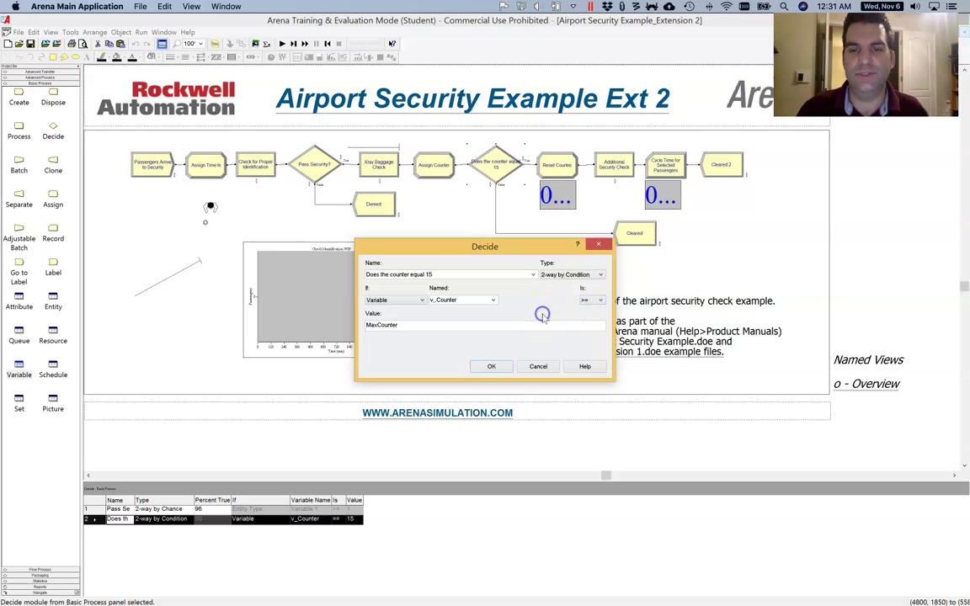
{"action": "left_click", "coordinate": [496, 367]}
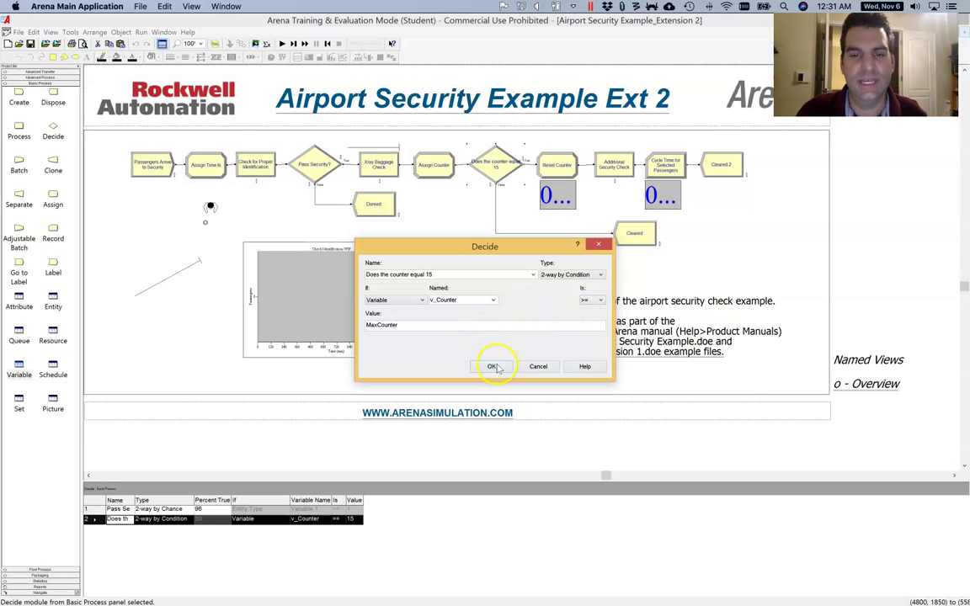
{"action": "double_click", "coordinate": [386, 325]}
{"action": "left_click_drag", "start_coordinate": [367, 275], "coordinate": [438, 274]}
{"action": "left_click", "coordinate": [444, 274]}
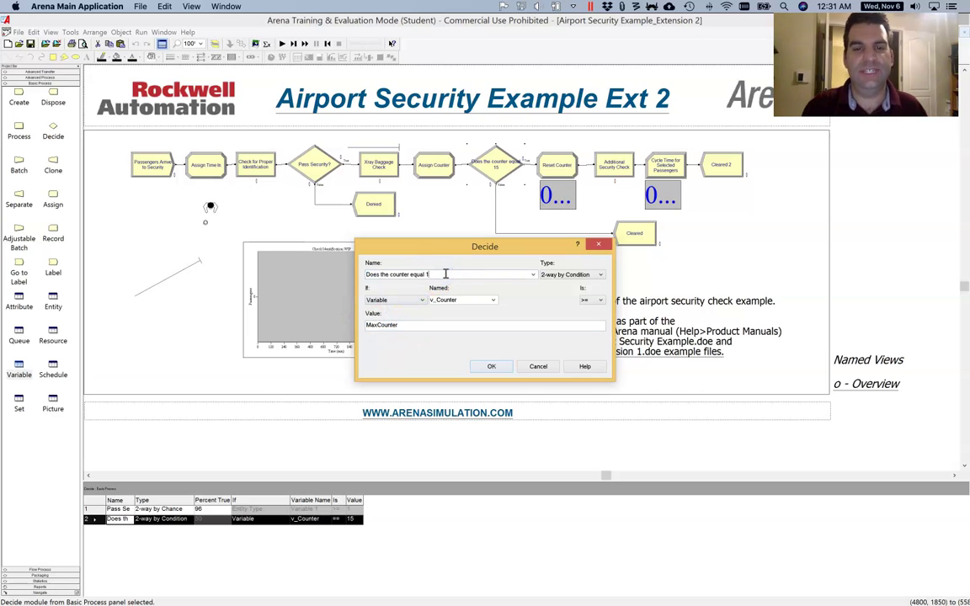
{"action": "type", "text": "MaxCounter"}
{"action": "left_click", "coordinate": [494, 366]}
{"action": "left_click", "coordinate": [508, 175]}
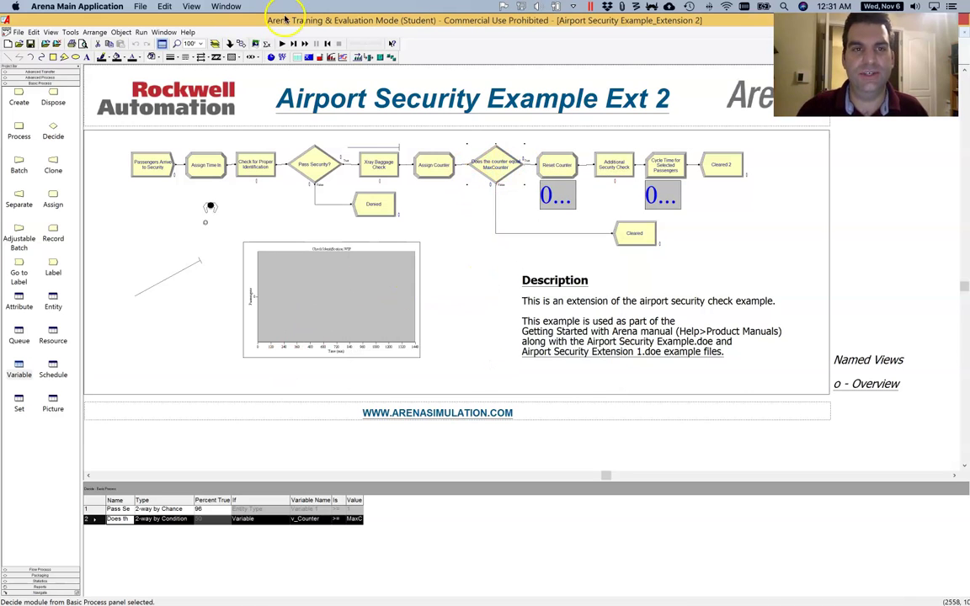
- Run the airport model briefly, end the run, and show the Variable list again
{"action": "left_click", "coordinate": [282, 44]}
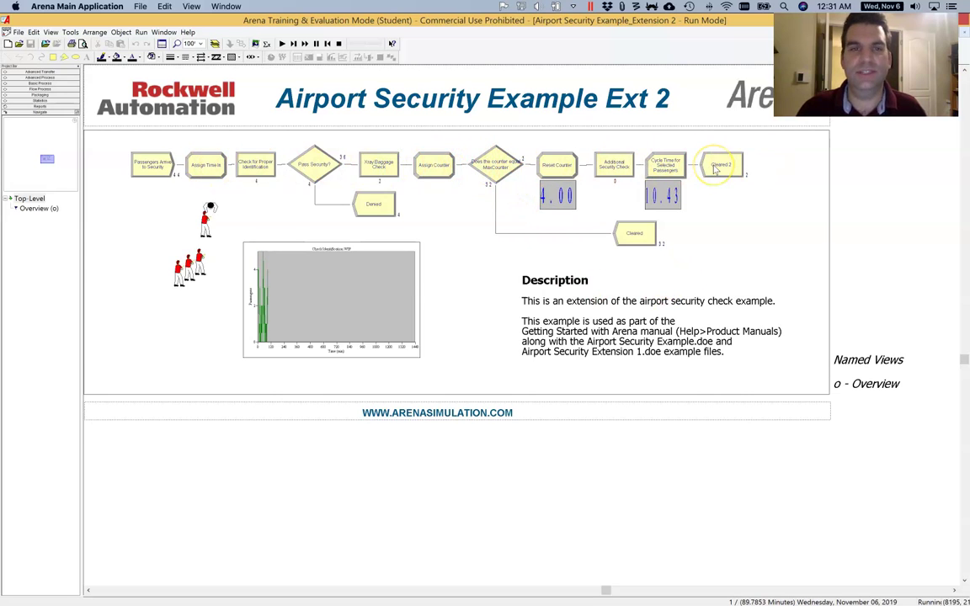
{"action": "left_click", "coordinate": [339, 44]}
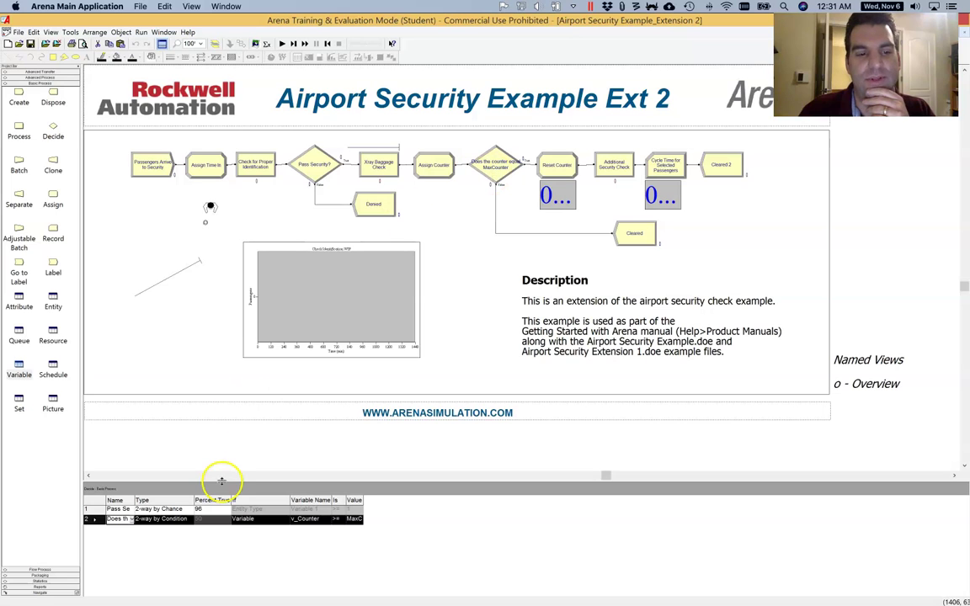
{"action": "left_click", "coordinate": [18, 368]}
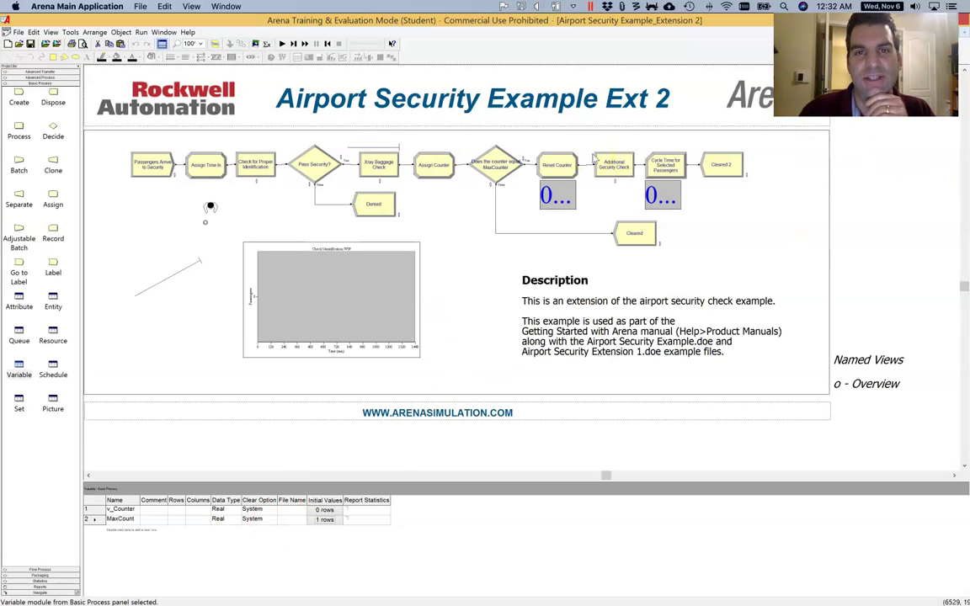
- Launch the Process Analyzer and start a new empty project
{"action": "left_click", "coordinate": [69, 32]}
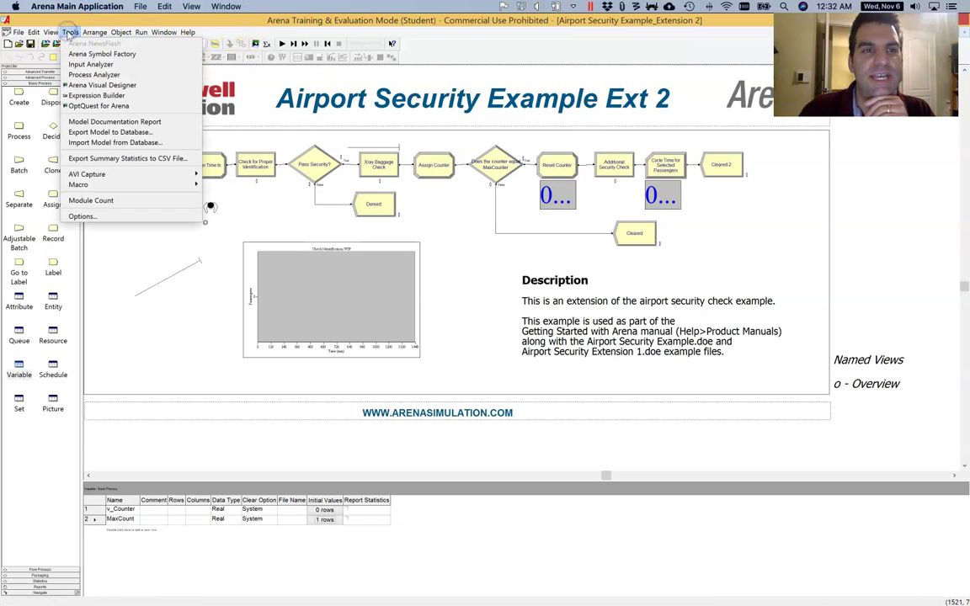
{"action": "left_click", "coordinate": [80, 75]}
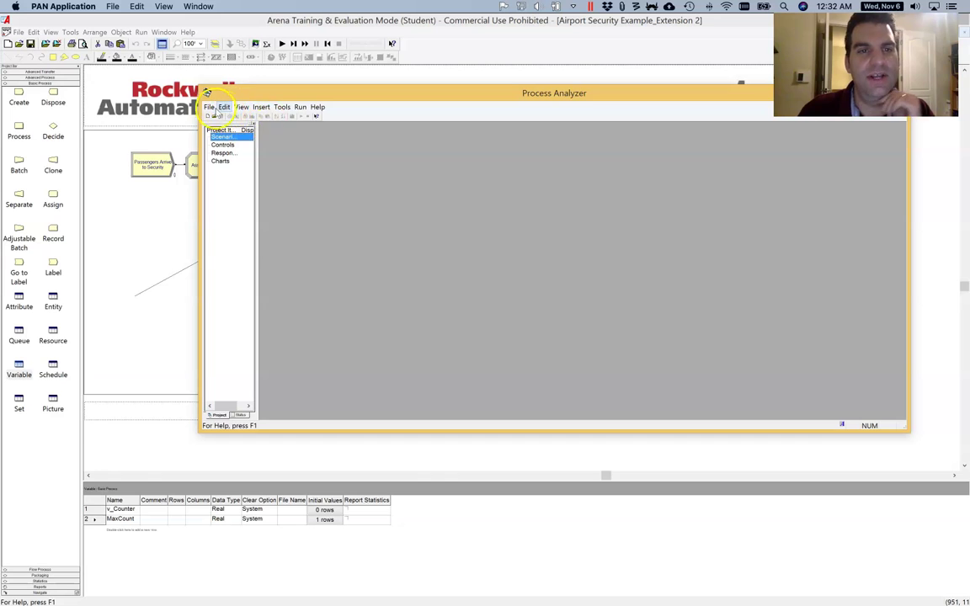
{"action": "left_click", "coordinate": [209, 108]}
{"action": "left_click", "coordinate": [221, 119]}
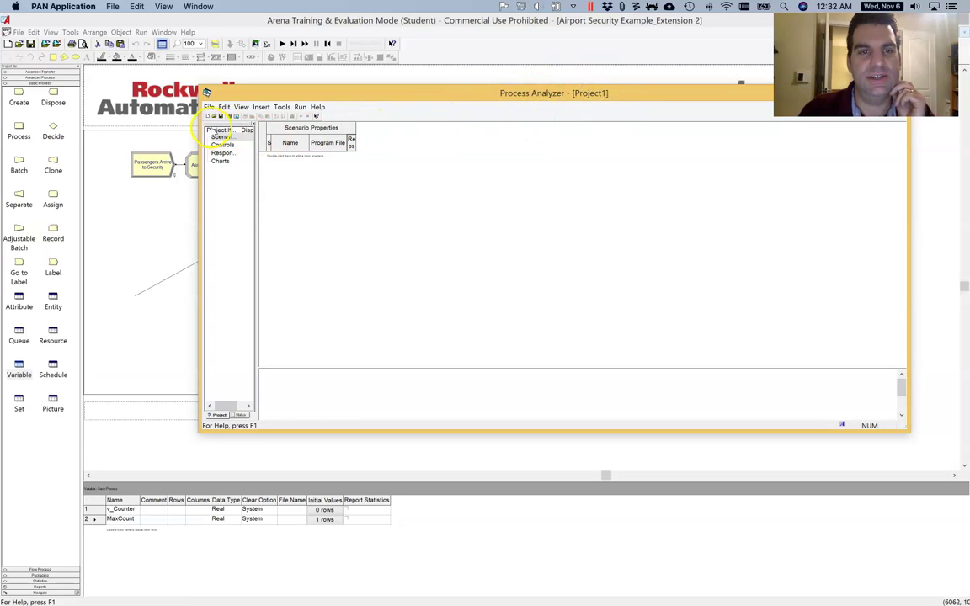
- Save the project as AirportProject1.pan, overwriting the existing file
{"action": "left_click", "coordinate": [208, 107]}
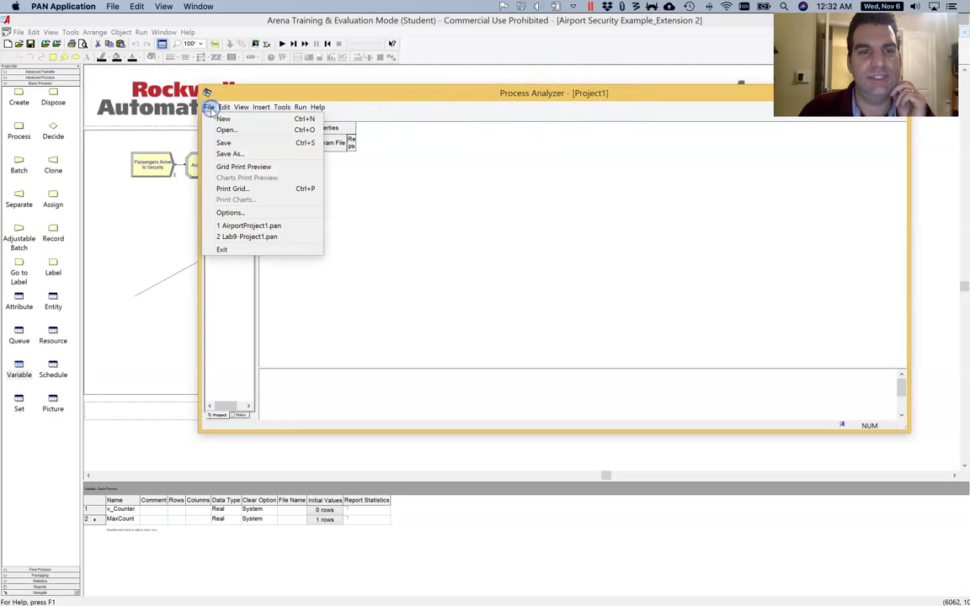
{"action": "left_click", "coordinate": [241, 142]}
{"action": "left_click", "coordinate": [546, 183]}
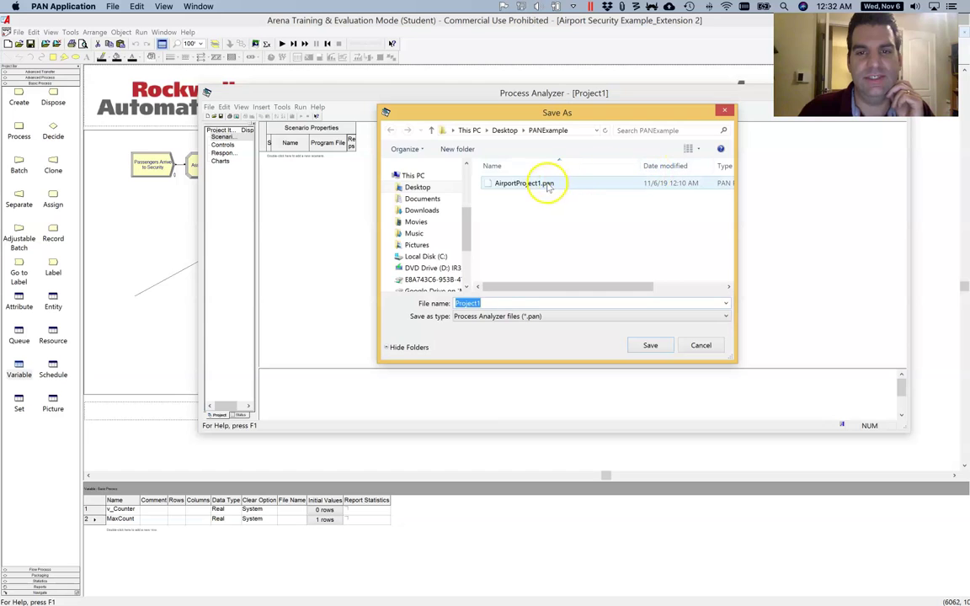
{"action": "left_click", "coordinate": [657, 347]}
{"action": "left_click", "coordinate": [558, 314]}
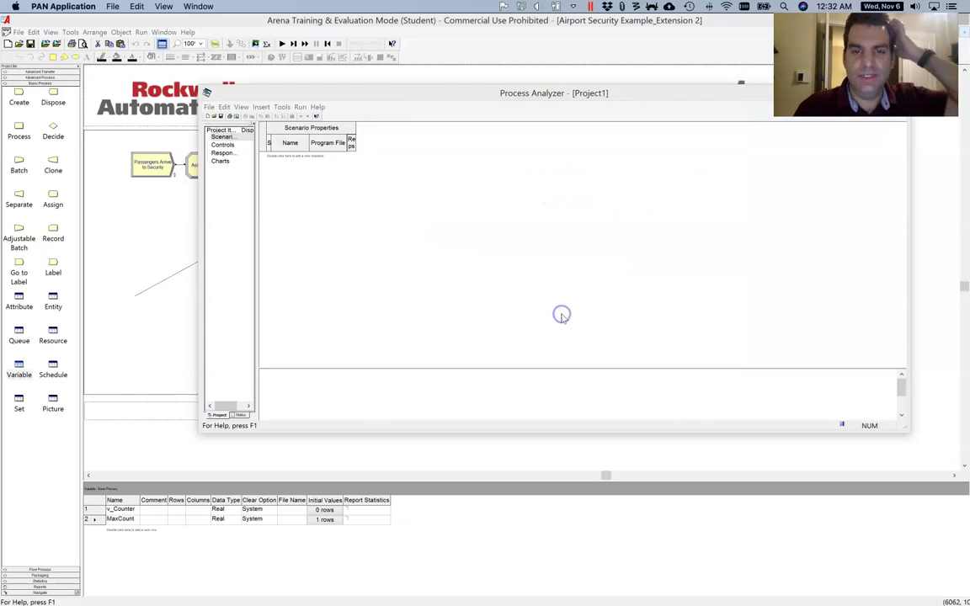
{"action": "left_click", "coordinate": [222, 136]}
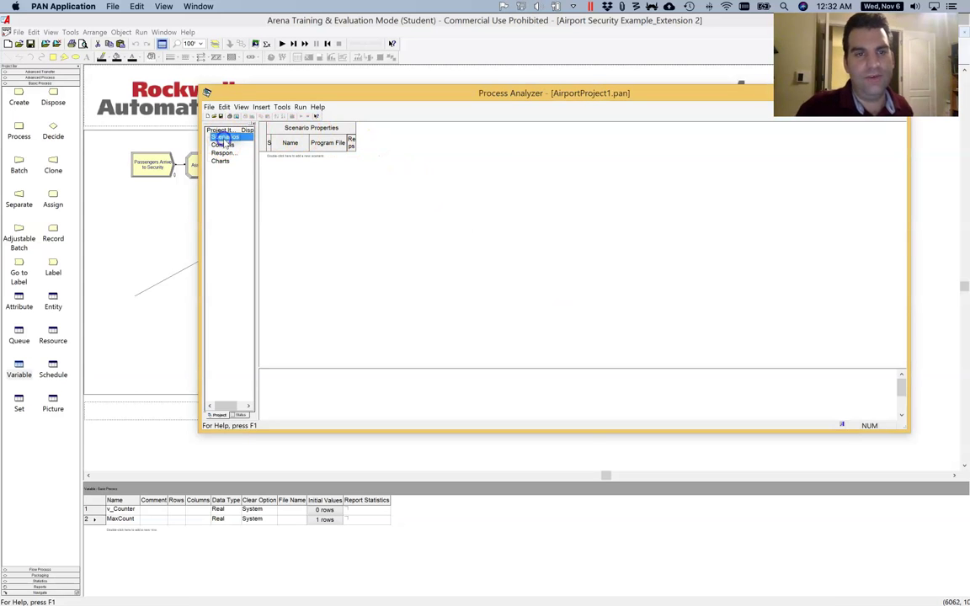
- Create Scenario 1 with Airport Security Example_Extension 2 as its program file
{"action": "double_click", "coordinate": [284, 156]}
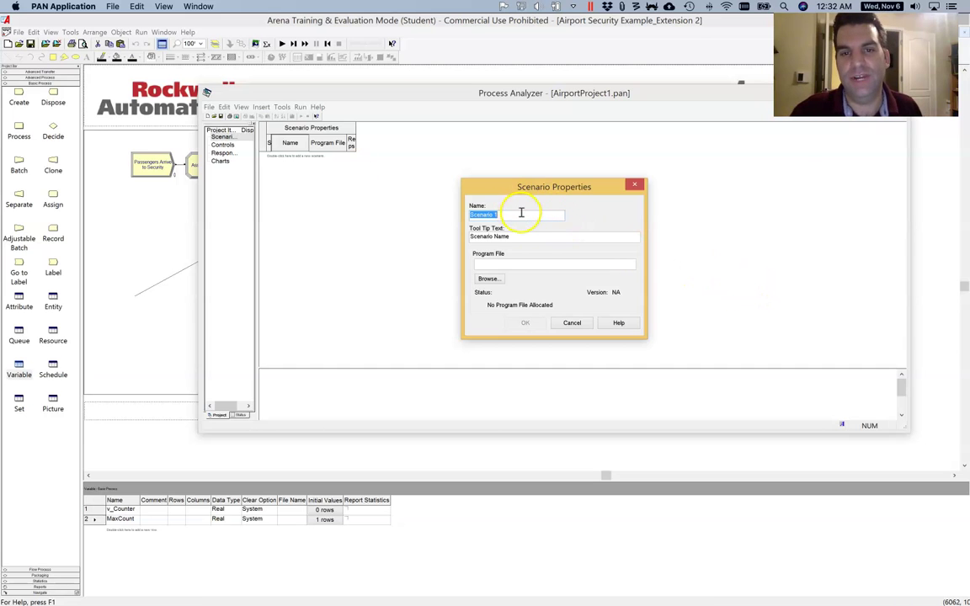
{"action": "left_click", "coordinate": [488, 279]}
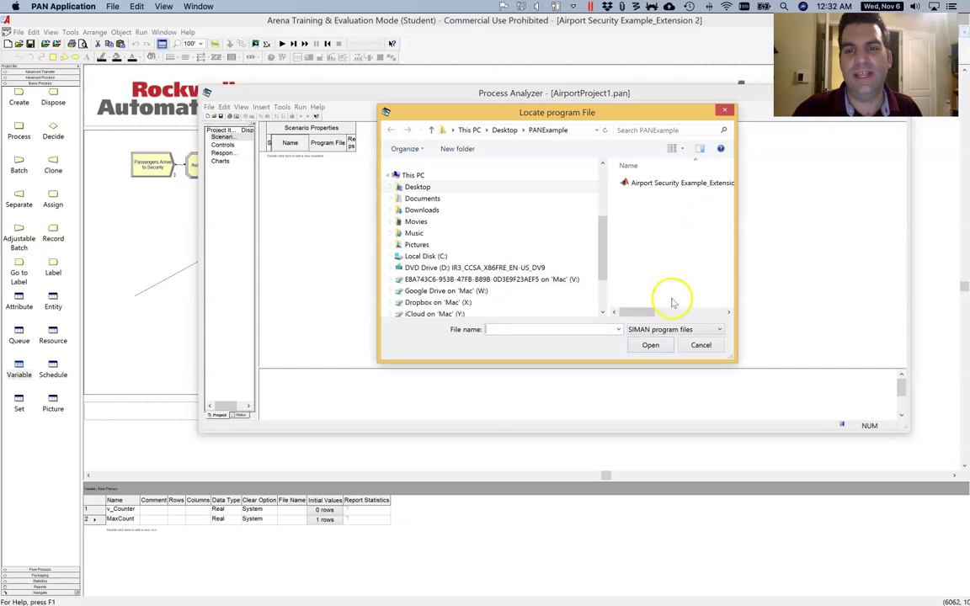
{"action": "mouse_move", "coordinate": [637, 314]}
{"action": "left_mouse_down"}
{"action": "mouse_move", "coordinate": [660, 313]}
{"action": "mouse_move", "coordinate": [649, 312]}
{"action": "left_mouse_up"}
{"action": "left_click", "coordinate": [630, 185]}
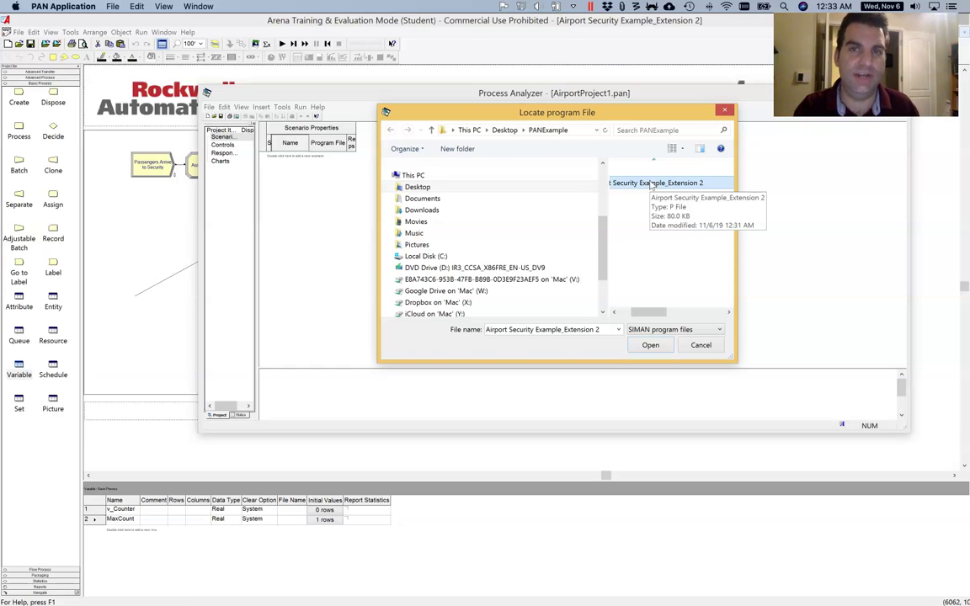
{"action": "left_click", "coordinate": [651, 345]}
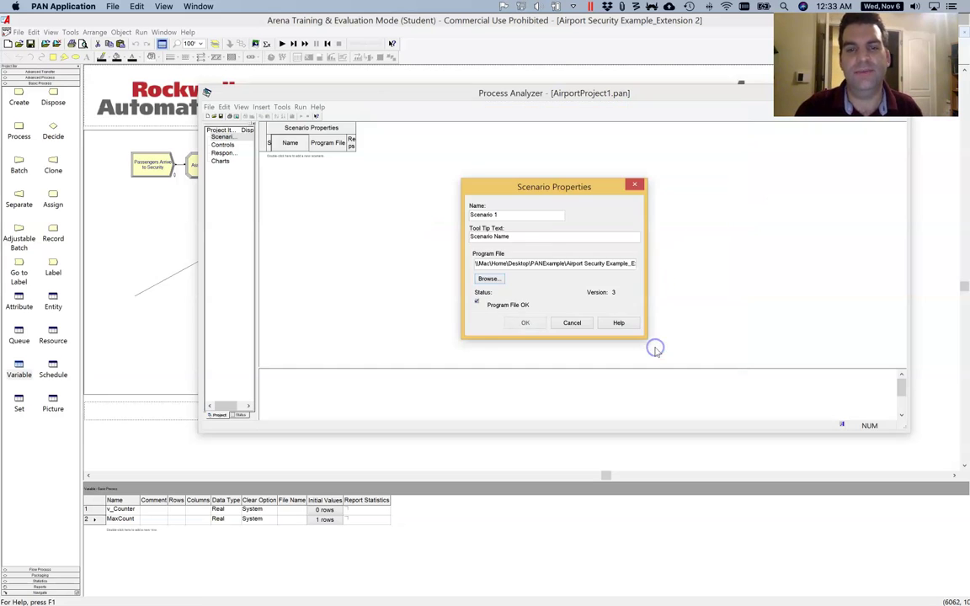
{"action": "left_click", "coordinate": [527, 323]}
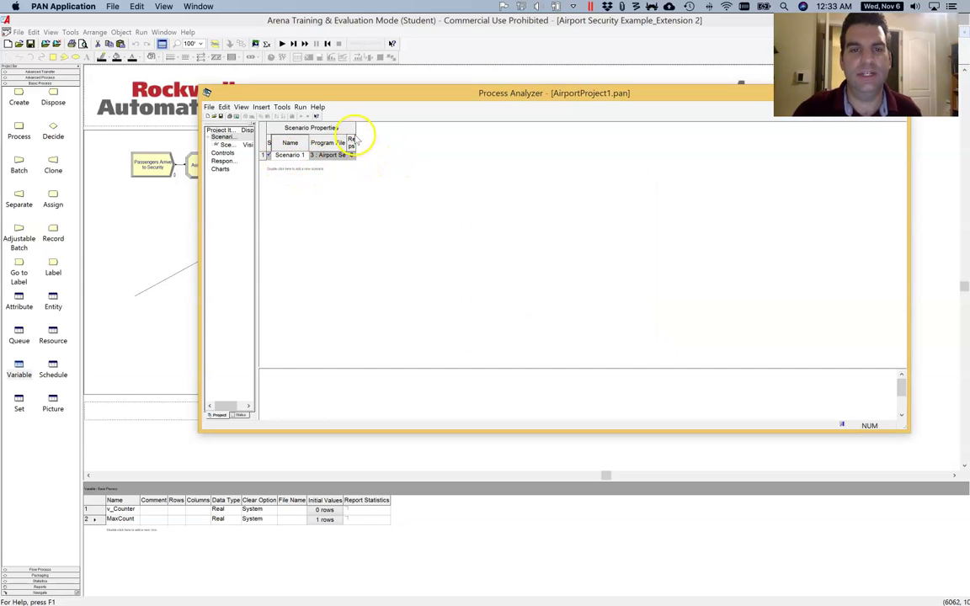
- Insert the System Num Reps control column, showing 1 for Scenario 1
{"action": "left_click_drag", "start_coordinate": [354, 135], "coordinate": [383, 136]}
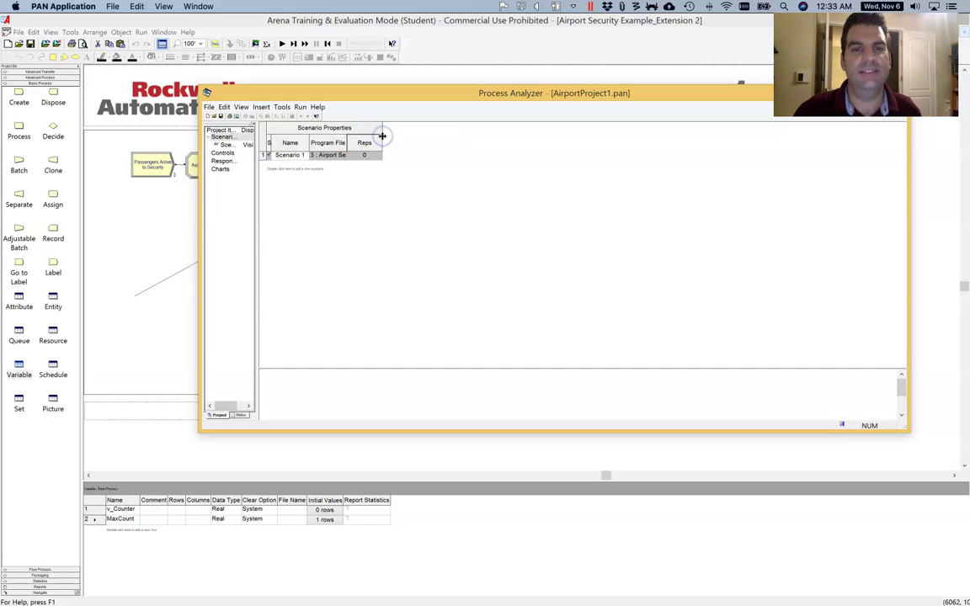
{"action": "left_click", "coordinate": [337, 144]}
{"action": "right_click", "coordinate": [338, 145]}
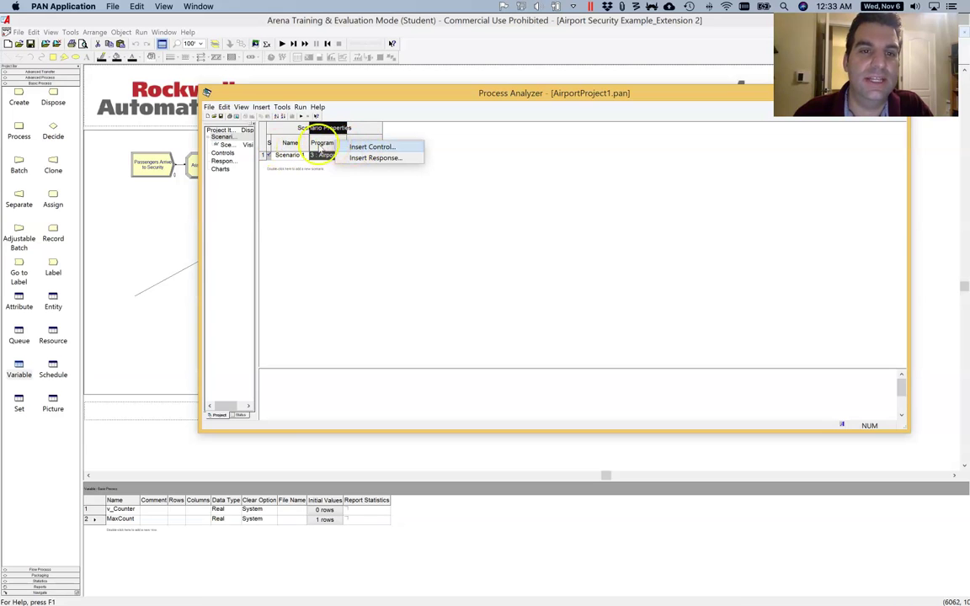
{"action": "left_click", "coordinate": [364, 148]}
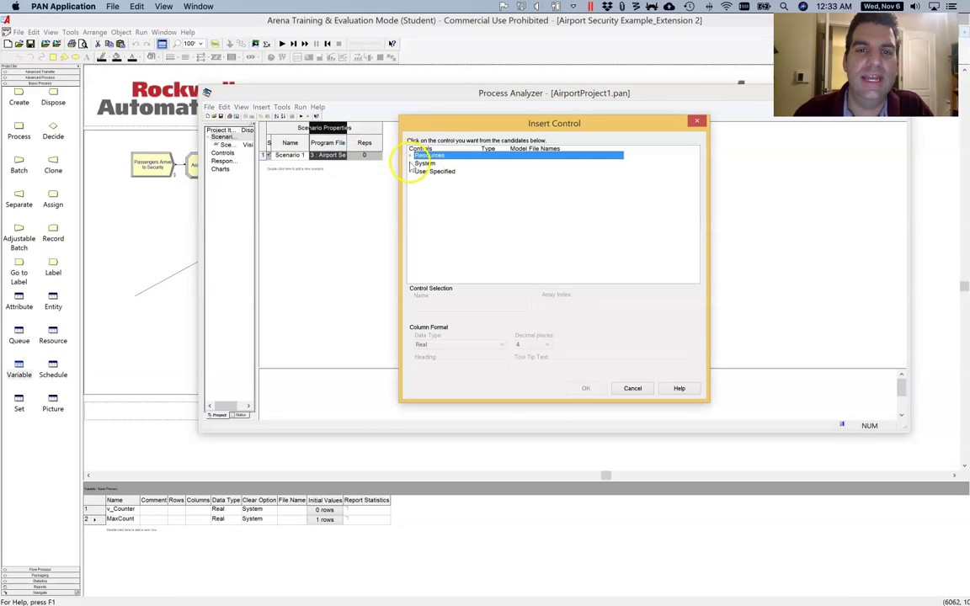
{"action": "left_click", "coordinate": [411, 163]}
{"action": "left_click", "coordinate": [436, 171]}
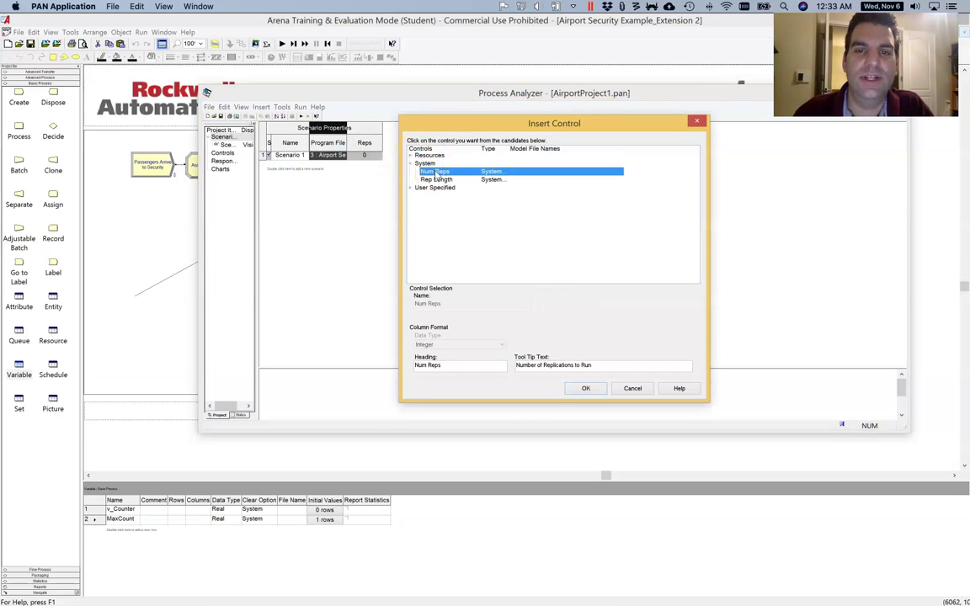
{"action": "left_click", "coordinate": [586, 389]}
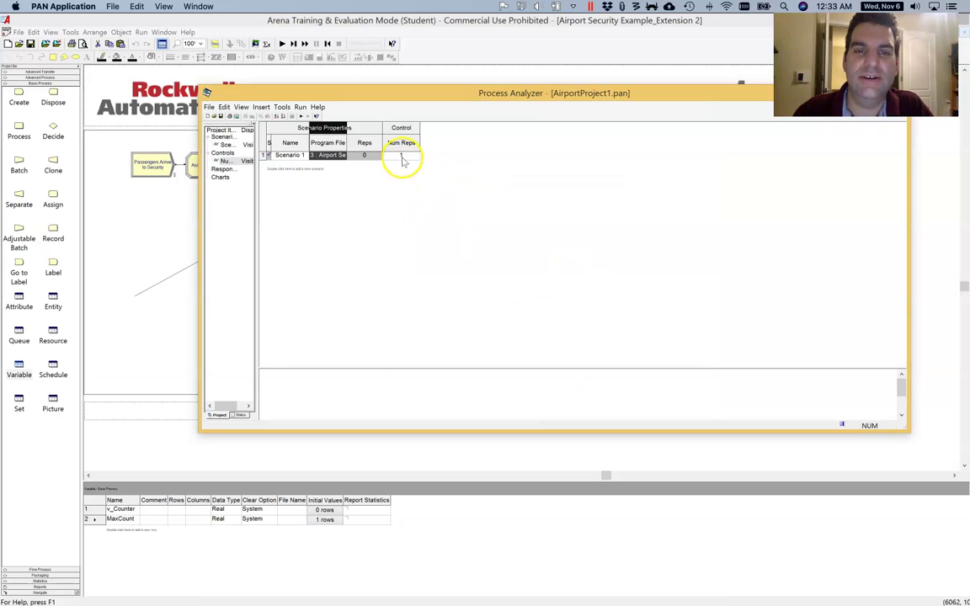
- Insert the User Specified MaxCounter control column, showing 15
{"action": "right_click", "coordinate": [406, 148]}
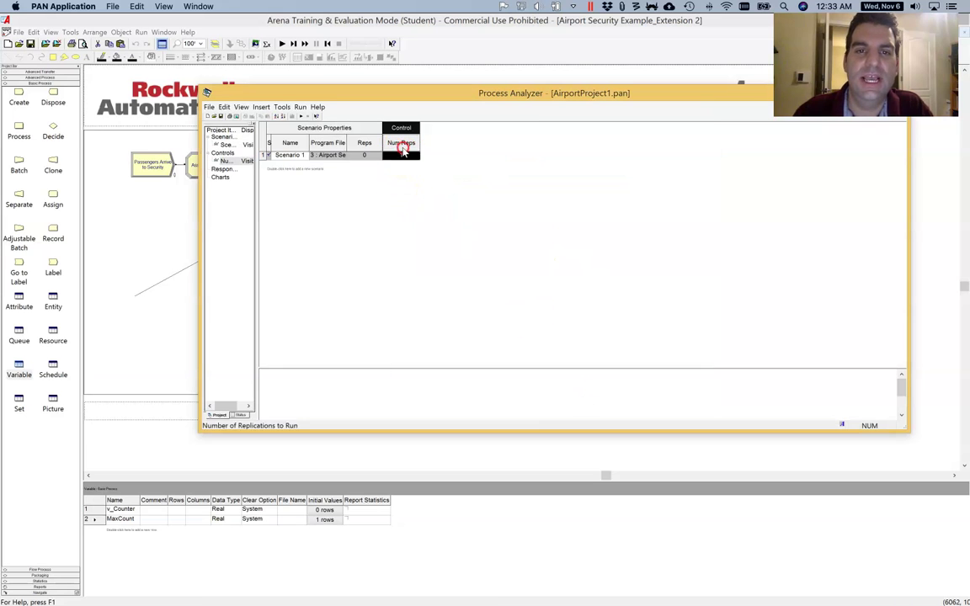
{"action": "left_click", "coordinate": [421, 153]}
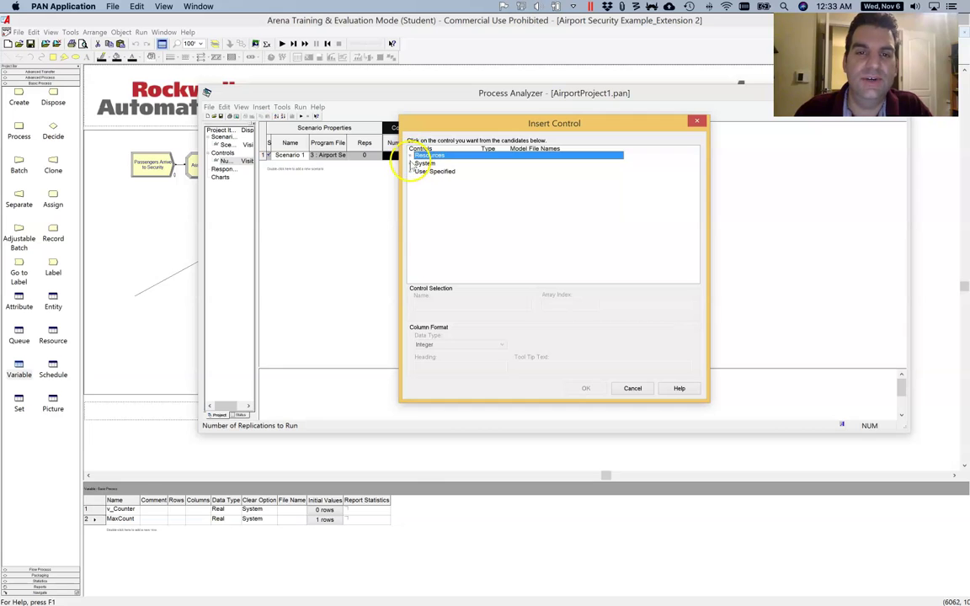
{"action": "left_click", "coordinate": [421, 171]}
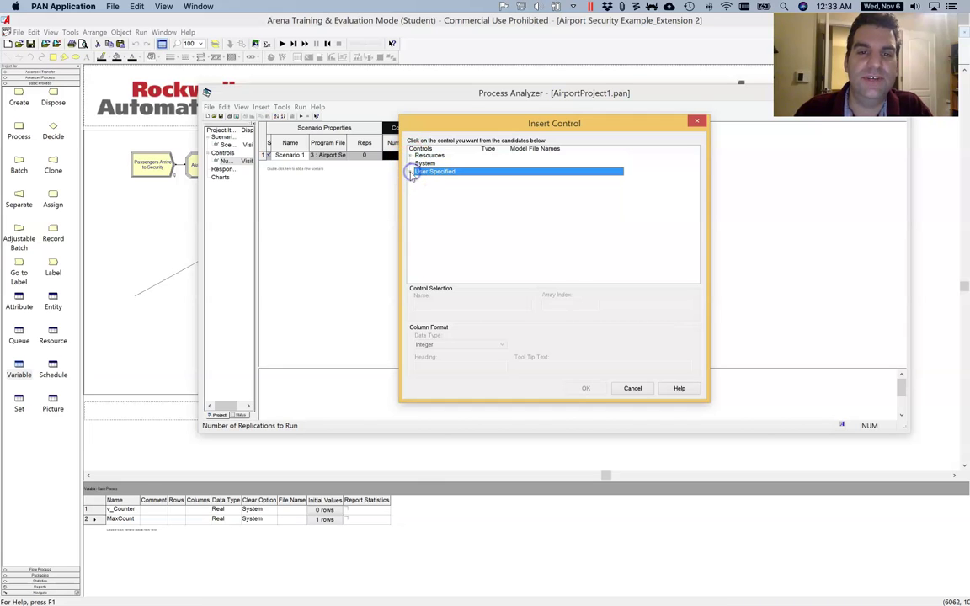
{"action": "left_click", "coordinate": [410, 172]}
{"action": "left_click", "coordinate": [437, 180]}
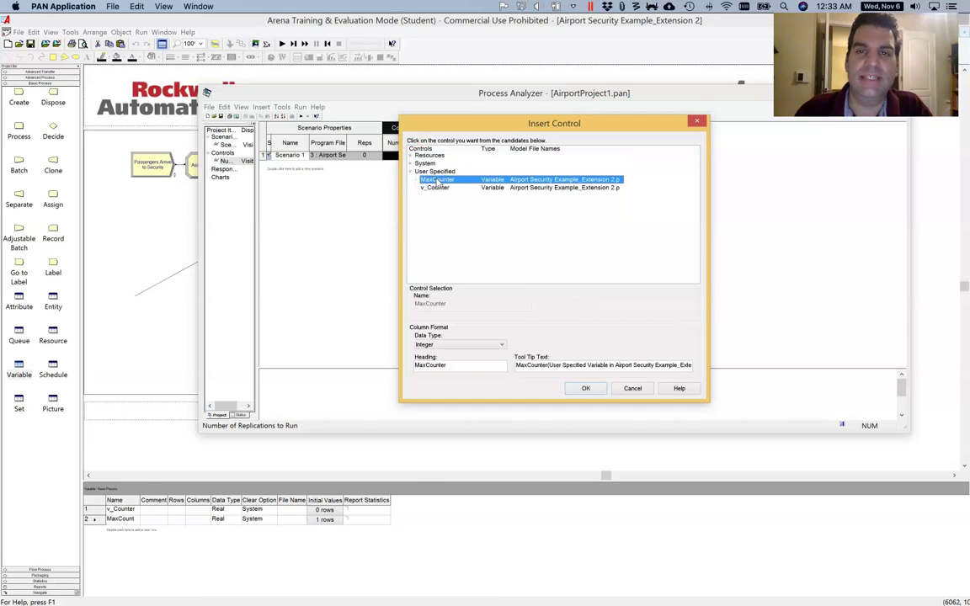
{"action": "left_click", "coordinate": [597, 365]}
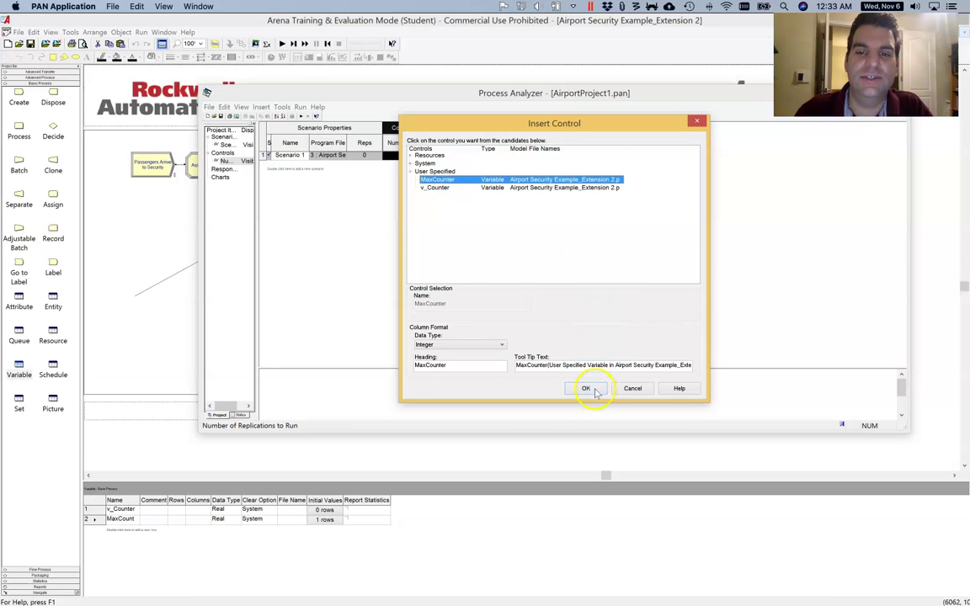
{"action": "left_click", "coordinate": [593, 388]}
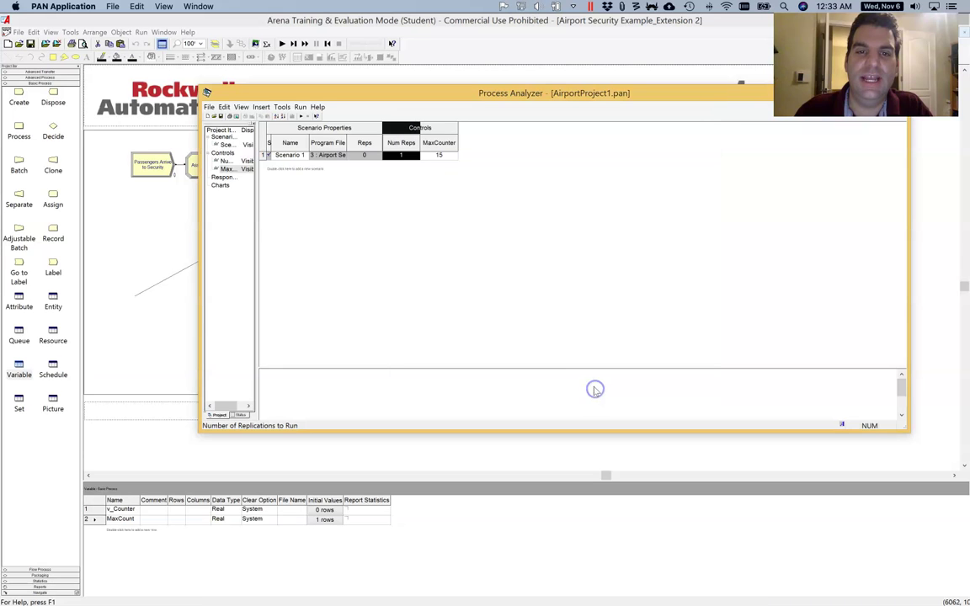
- Insert an Entity 1.TotalTime response column using the Average statistic
{"action": "right_click", "coordinate": [445, 159]}
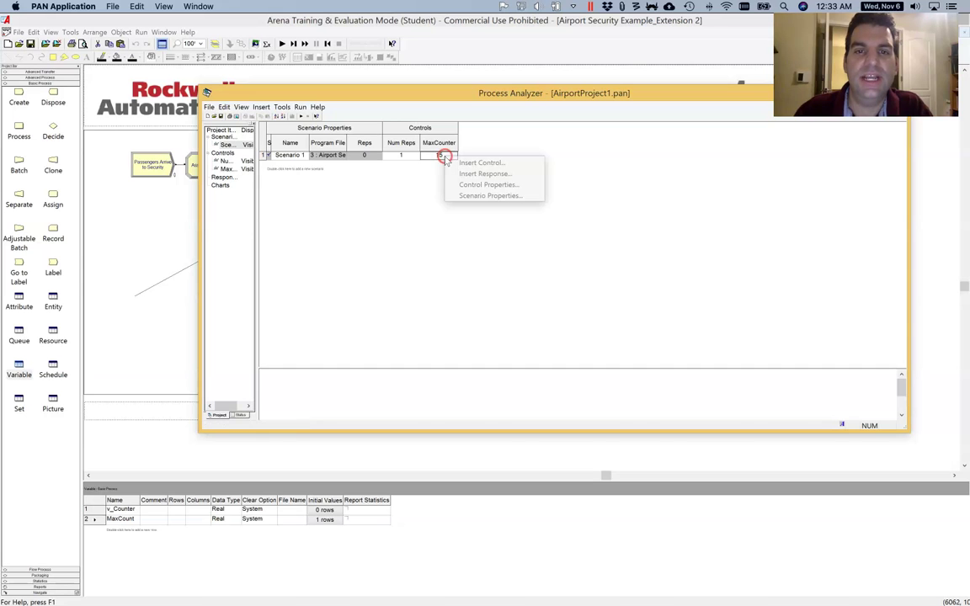
{"action": "left_click", "coordinate": [495, 174]}
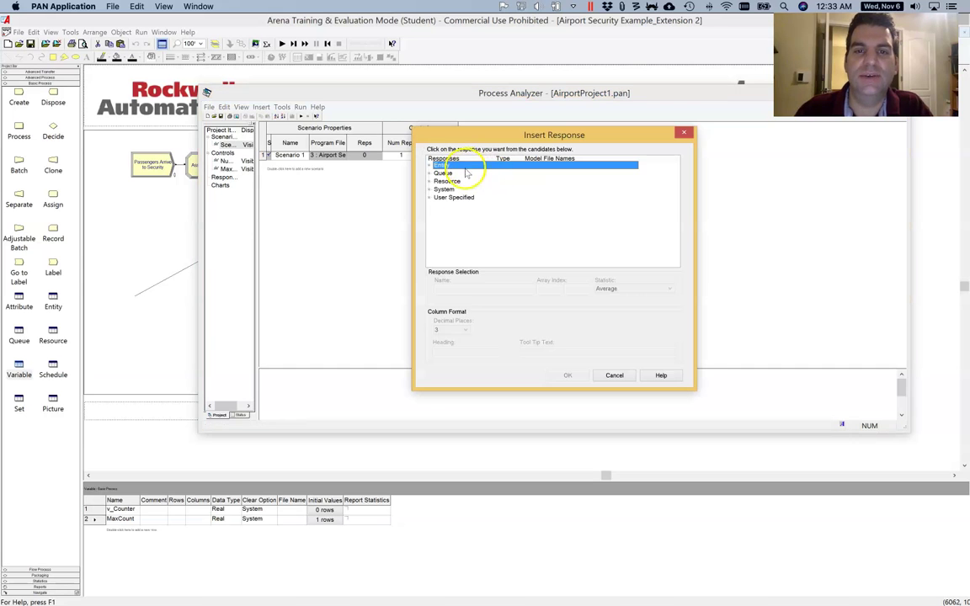
{"action": "left_click", "coordinate": [429, 166]}
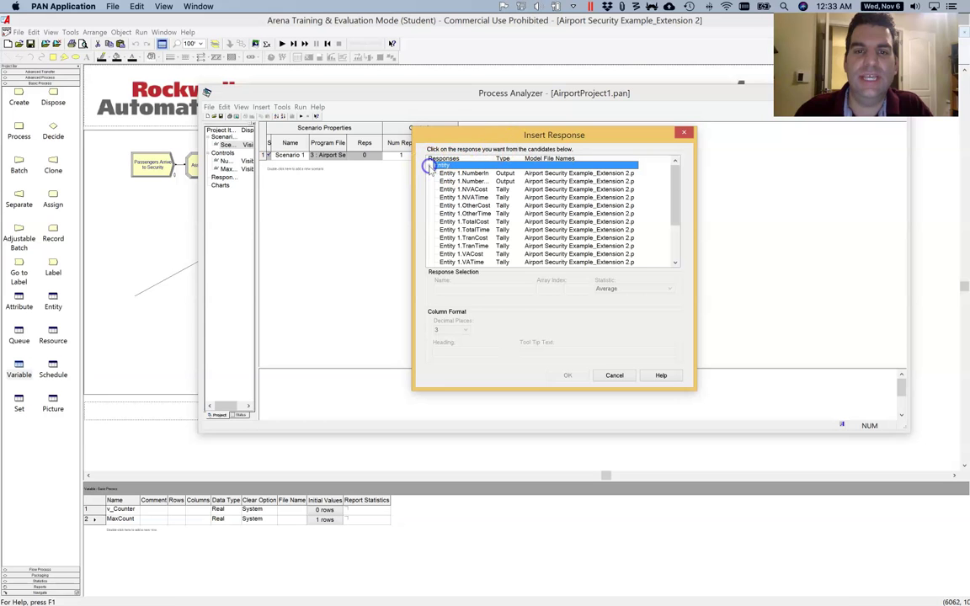
{"action": "left_click", "coordinate": [483, 230]}
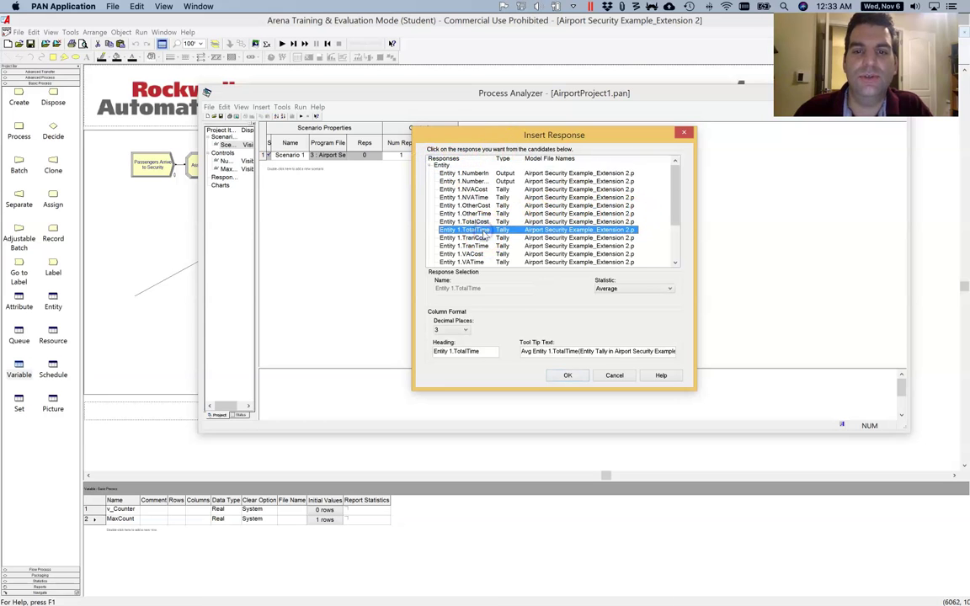
{"action": "left_click", "coordinate": [648, 290]}
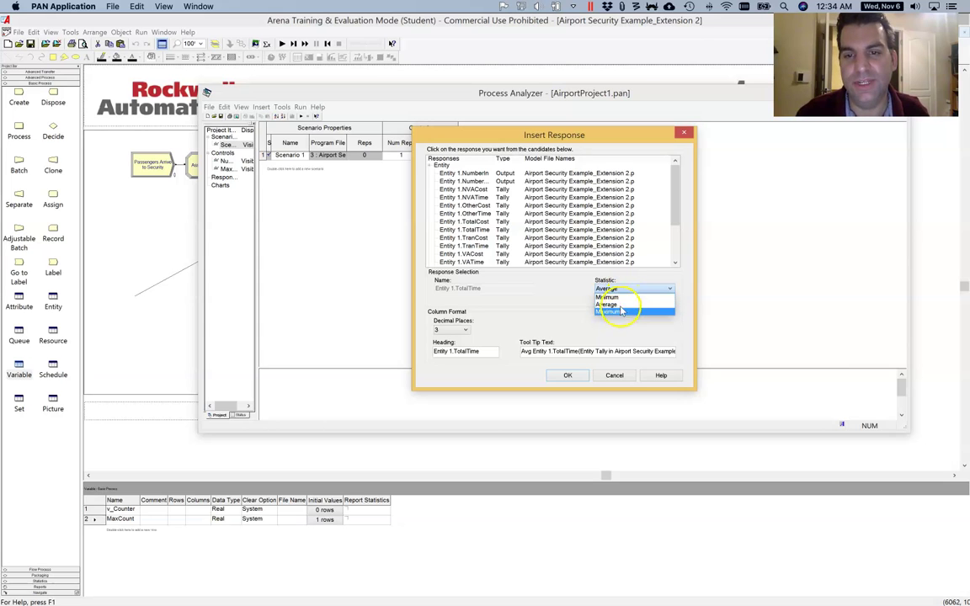
{"action": "left_click", "coordinate": [623, 305]}
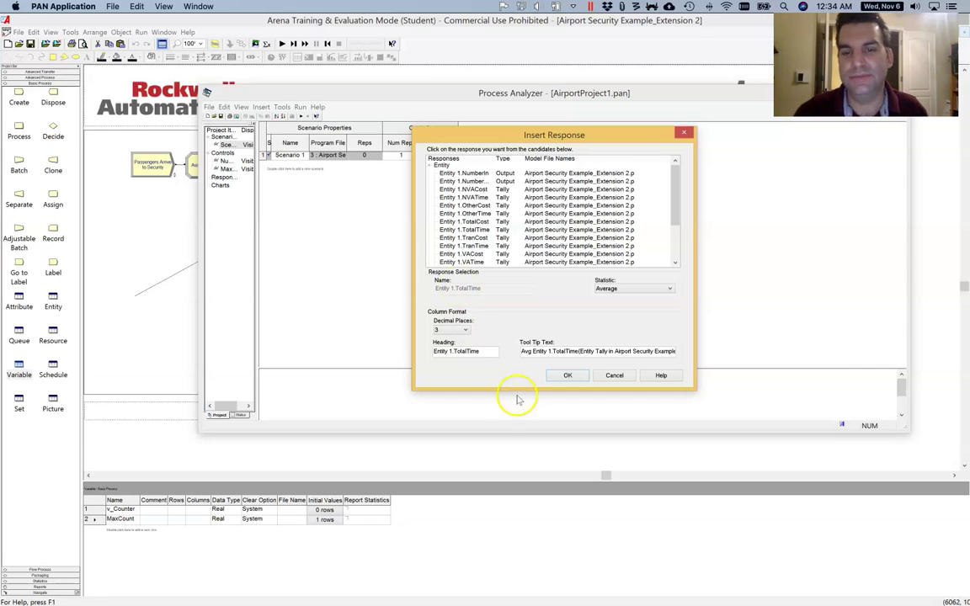
{"action": "left_click", "coordinate": [564, 375]}
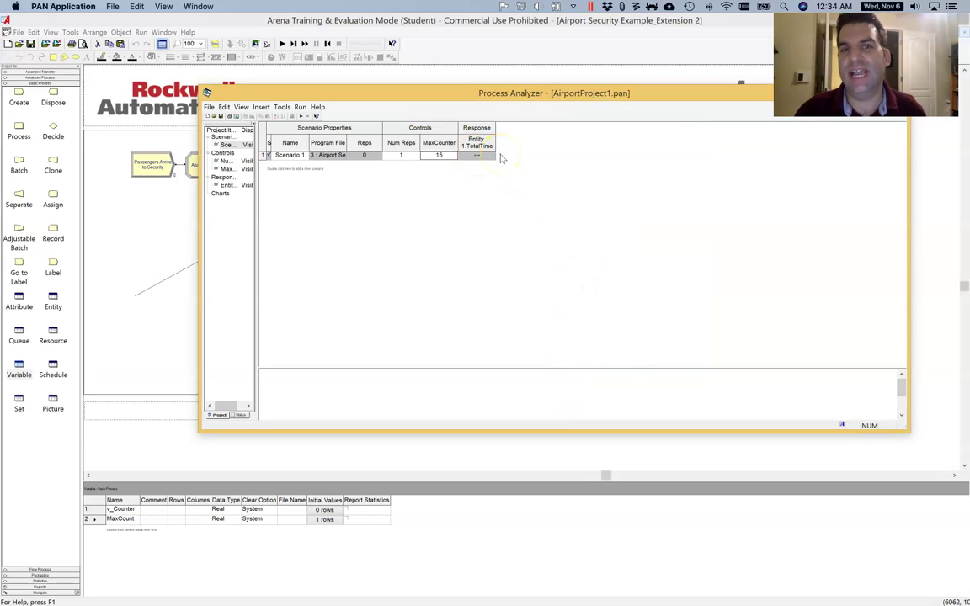
- Search the Insert, View and Edit menus for the duplicate-scenario command
{"action": "mouse_move", "coordinate": [501, 158]}
{"action": "left_mouse_down"}
{"action": "mouse_move", "coordinate": [261, 150]}
{"action": "mouse_move", "coordinate": [307, 148]}
{"action": "mouse_move", "coordinate": [273, 155]}
{"action": "mouse_move", "coordinate": [273, 128]}
{"action": "left_mouse_up"}
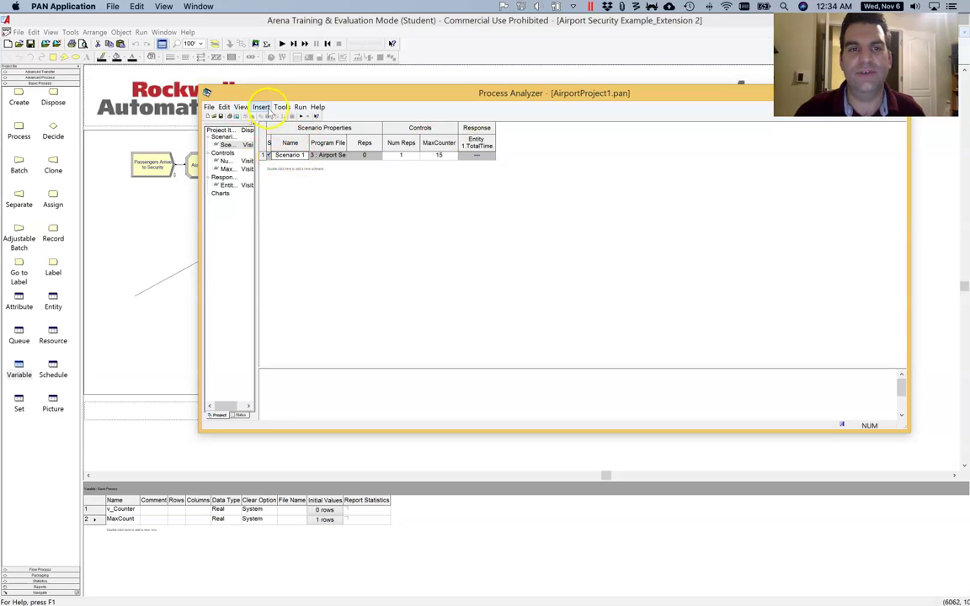
{"action": "left_click", "coordinate": [262, 107]}
{"action": "left_click", "coordinate": [240, 108]}
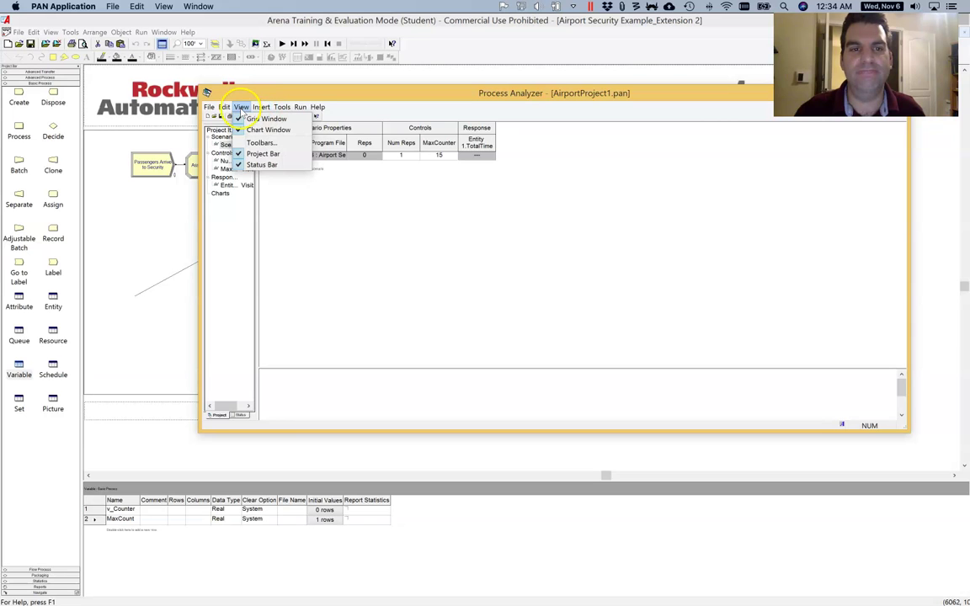
{"action": "left_click", "coordinate": [224, 108]}
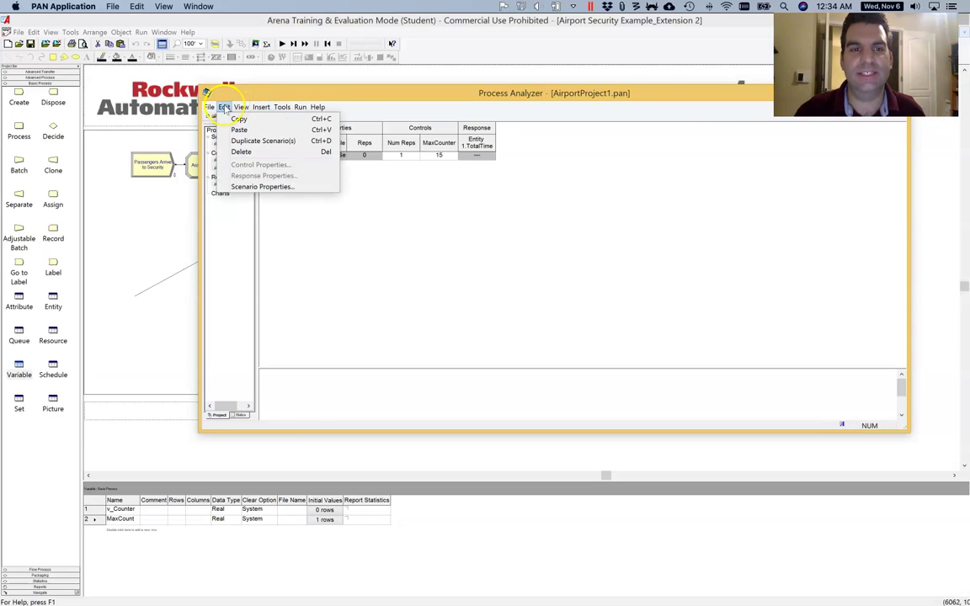
- Duplicate Scenario 1 until the table holds four scenario rows
{"action": "left_click", "coordinate": [261, 142]}
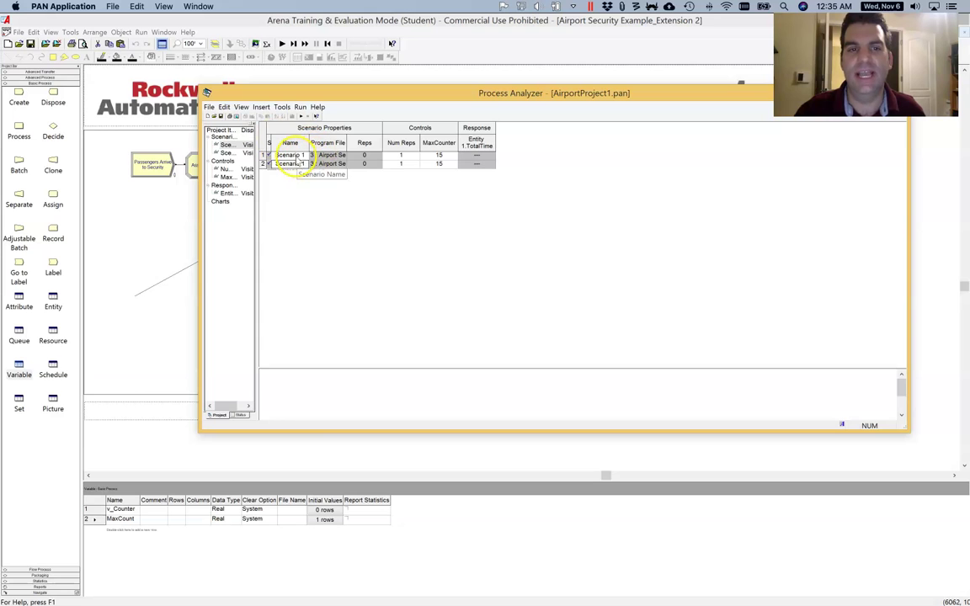
{"action": "left_click", "coordinate": [224, 108]}
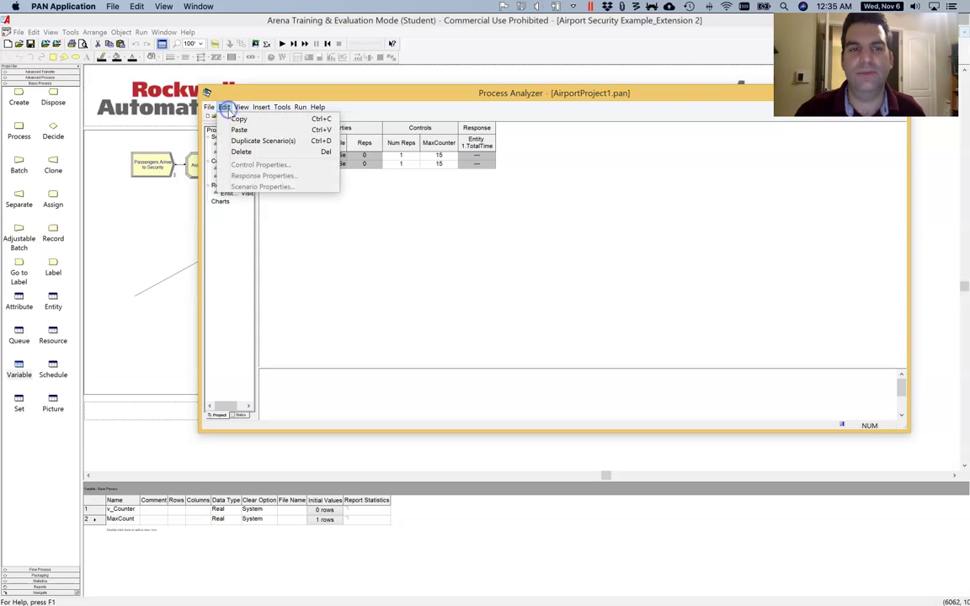
{"action": "left_click", "coordinate": [263, 140]}
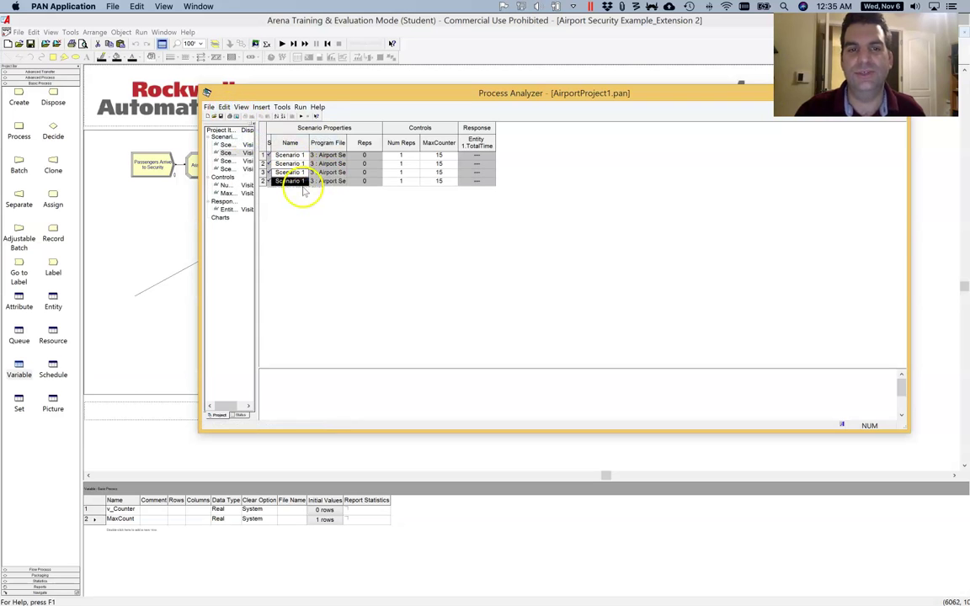
- Set MaxCounter for scenarios 1–4 to 1, 2, 10 and 20
{"action": "left_click", "coordinate": [439, 156]}
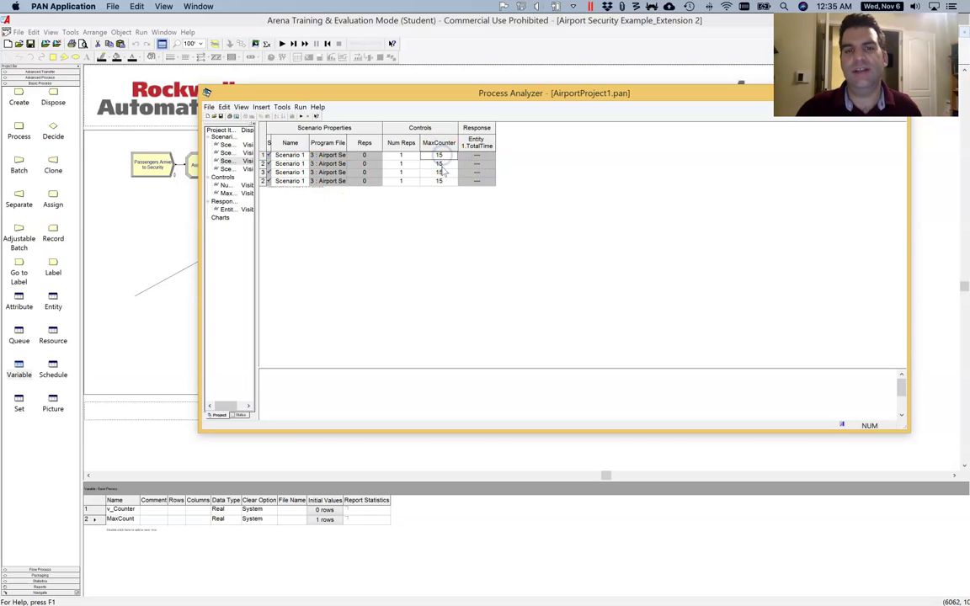
{"action": "left_click", "coordinate": [441, 195]}
{"action": "left_click", "coordinate": [436, 173]}
{"action": "left_click", "coordinate": [448, 162]}
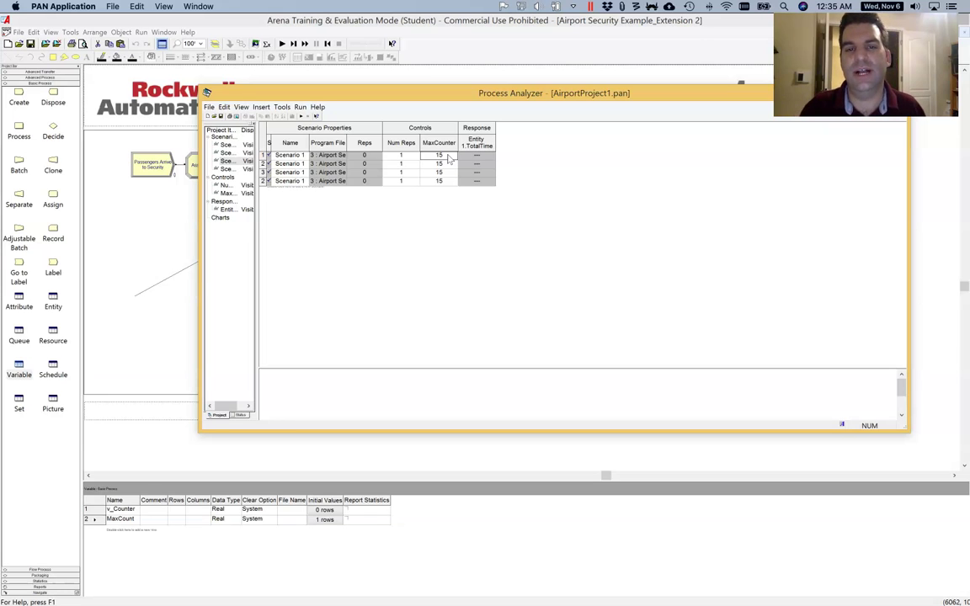
{"action": "type", "text": "1"}
{"action": "key", "text": "Down"}
{"action": "type", "text": "2"}
{"action": "key", "text": "Down"}
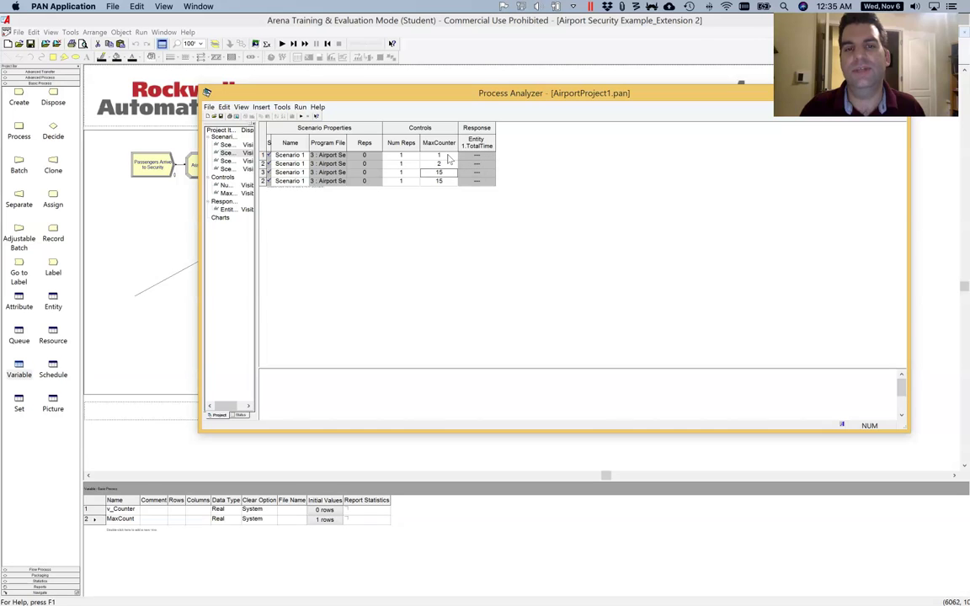
{"action": "type", "text": "1"}
{"action": "key", "text": "Down"}
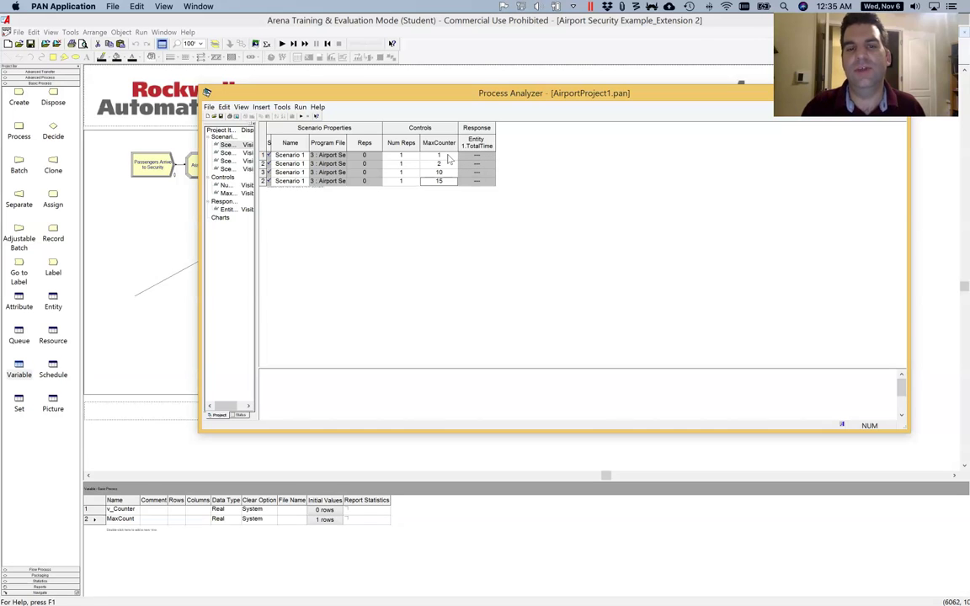
{"action": "type", "text": "20"}
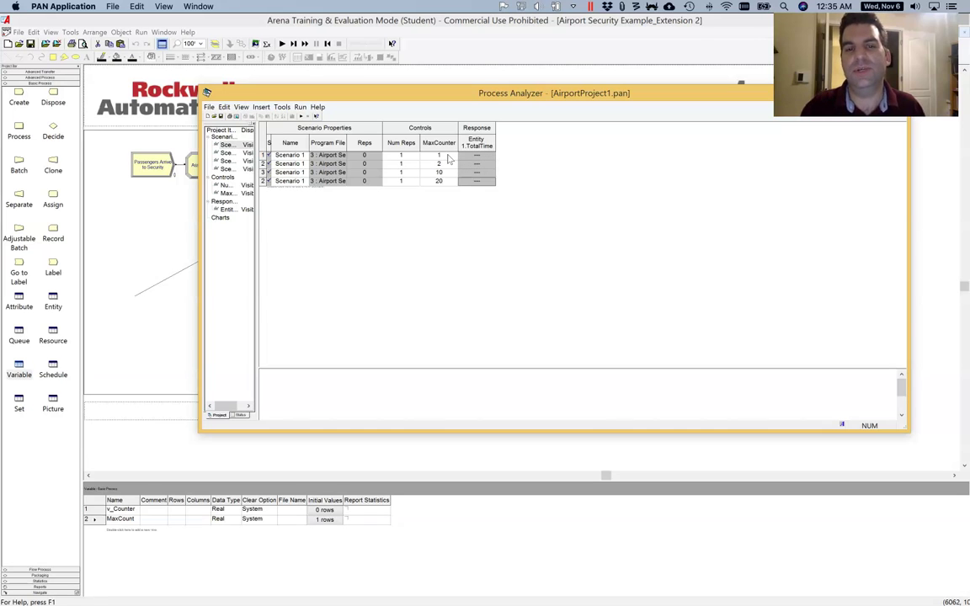
{"action": "left_click", "coordinate": [268, 181]}
- Duplicate the fourth scenario into a fifth and set its MaxCounter to 50
{"action": "left_click", "coordinate": [264, 181]}
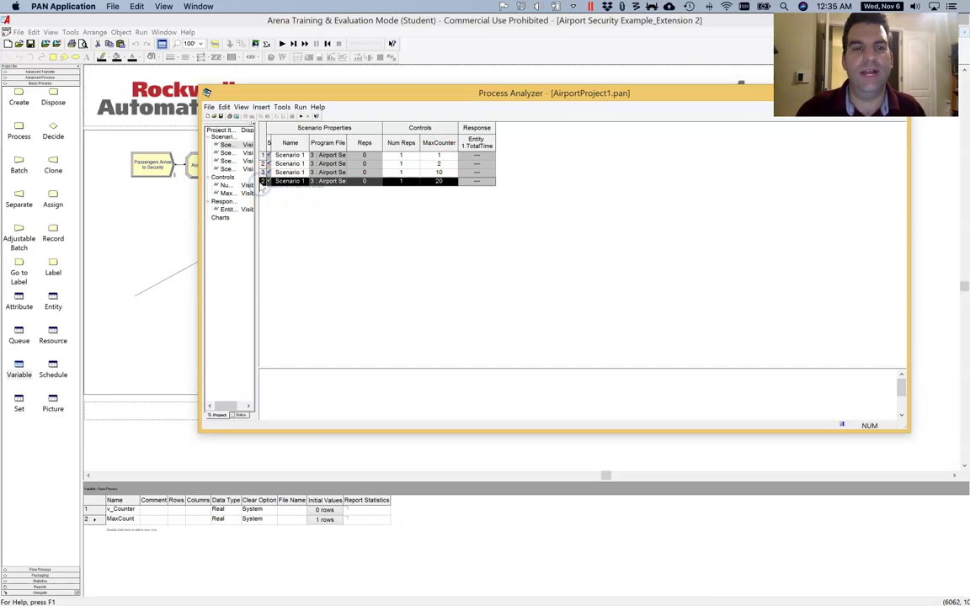
{"action": "left_click", "coordinate": [222, 106]}
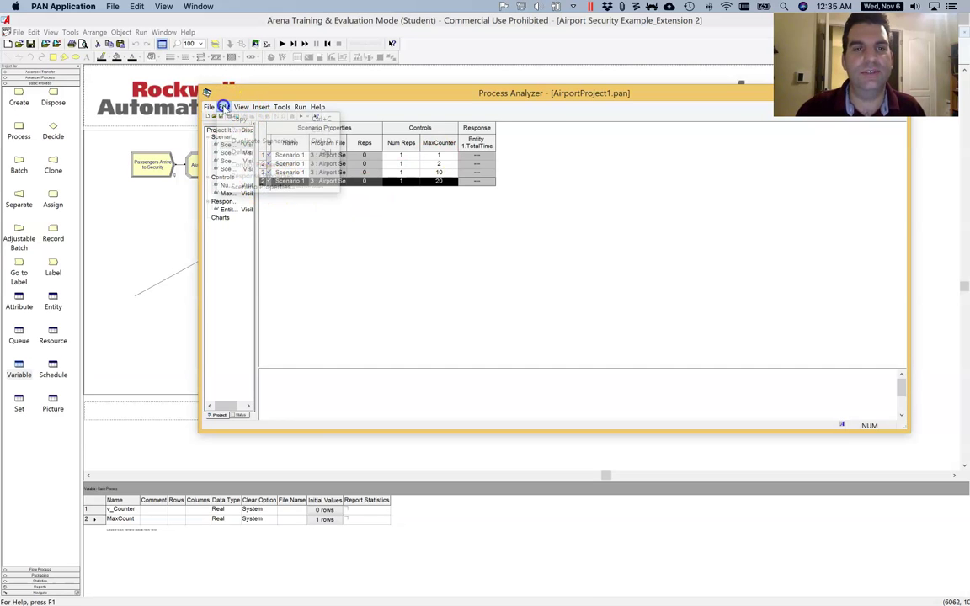
{"action": "left_click", "coordinate": [257, 143]}
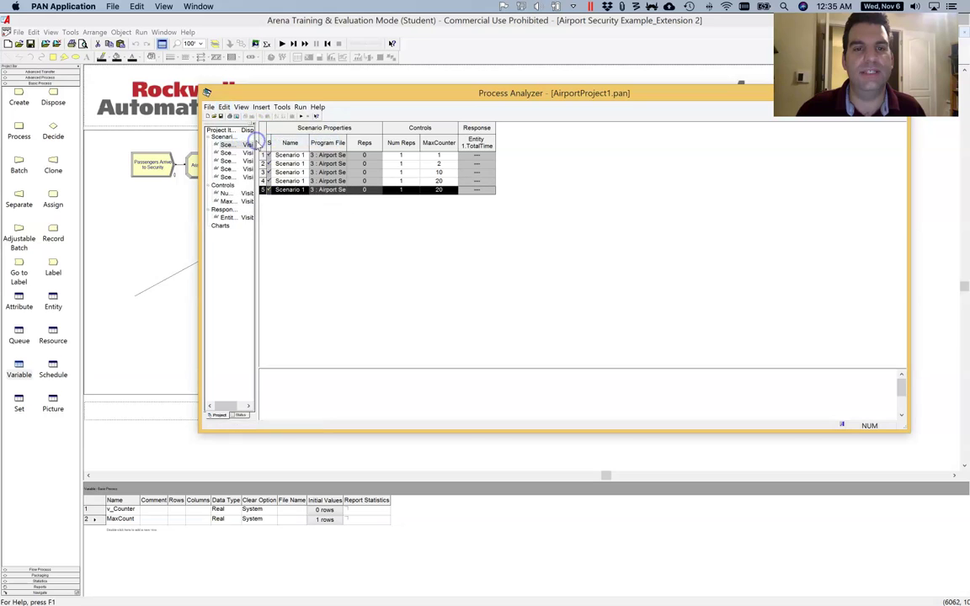
{"action": "left_click", "coordinate": [438, 189]}
{"action": "type", "text": "30"}
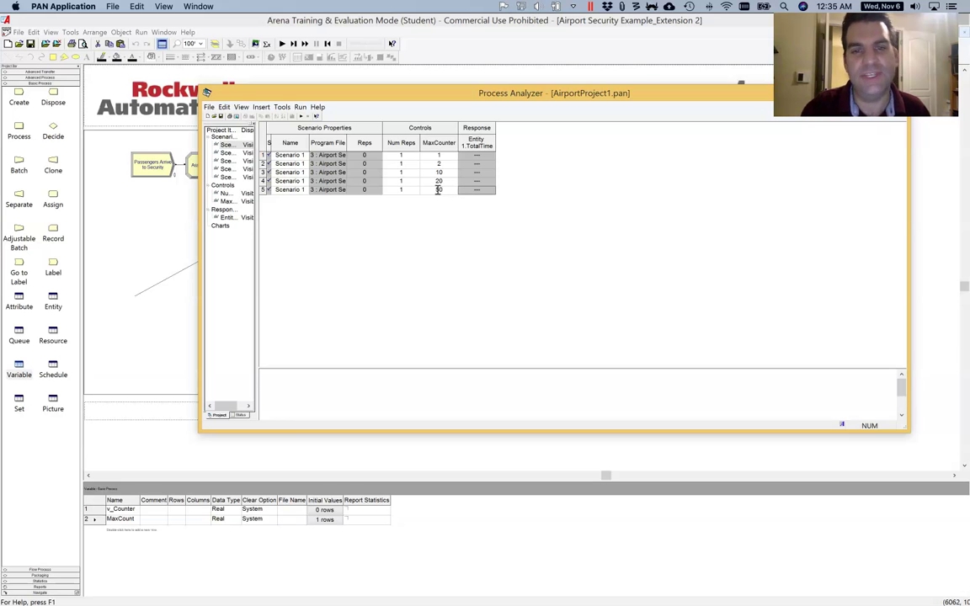
{"action": "left_click", "coordinate": [449, 223]}
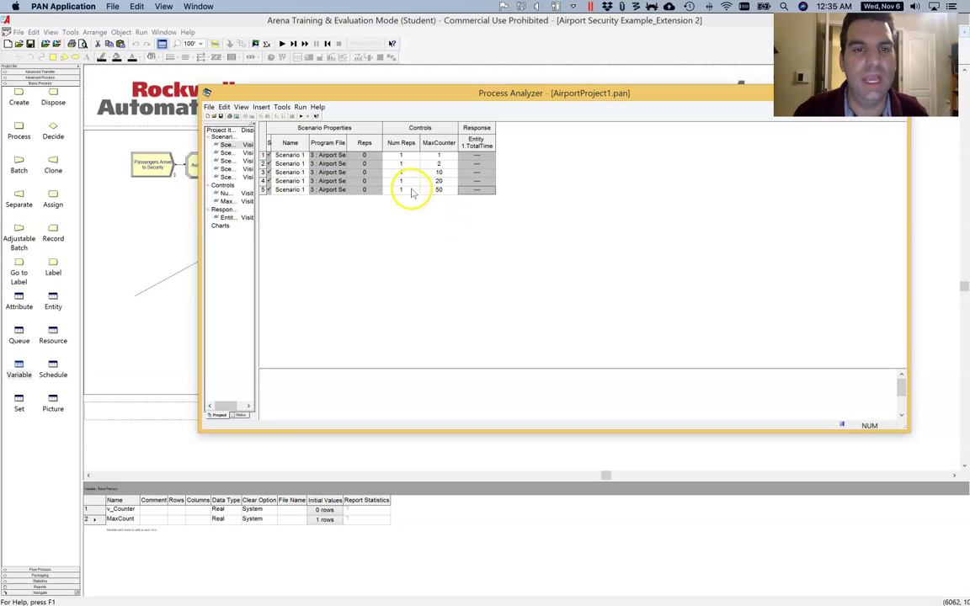
{"action": "left_click", "coordinate": [406, 155]}
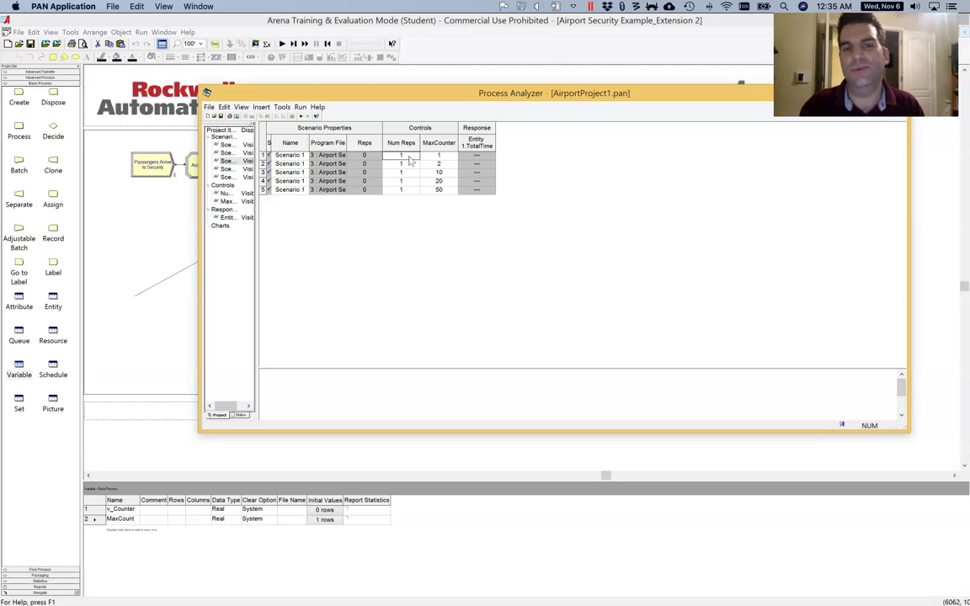
- Set scenario 1's Num Reps to 10
{"action": "left_click", "coordinate": [407, 156]}
{"action": "type", "text": "5"}
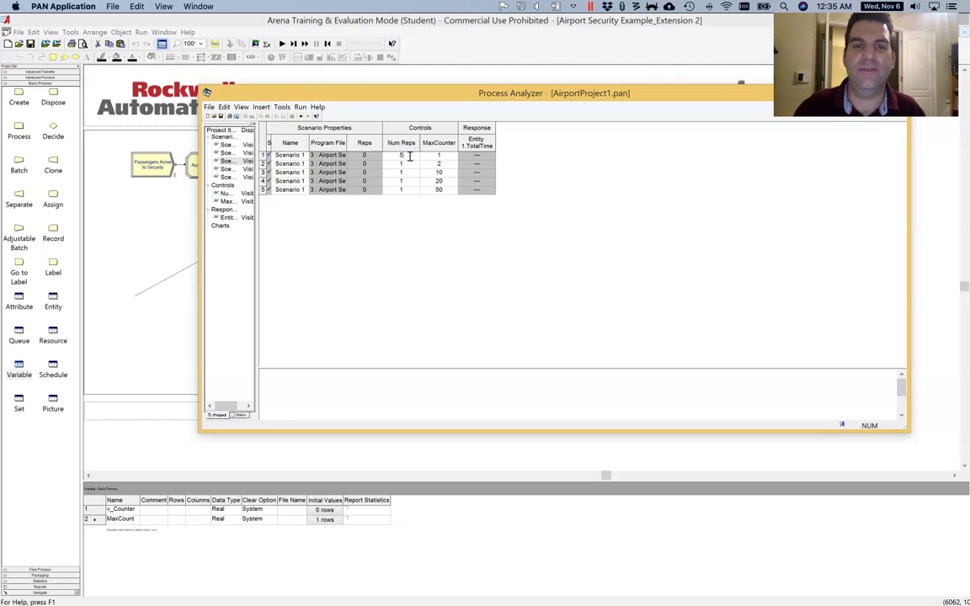
{"action": "key", "text": "Tab"}
{"action": "left_click", "coordinate": [401, 158]}
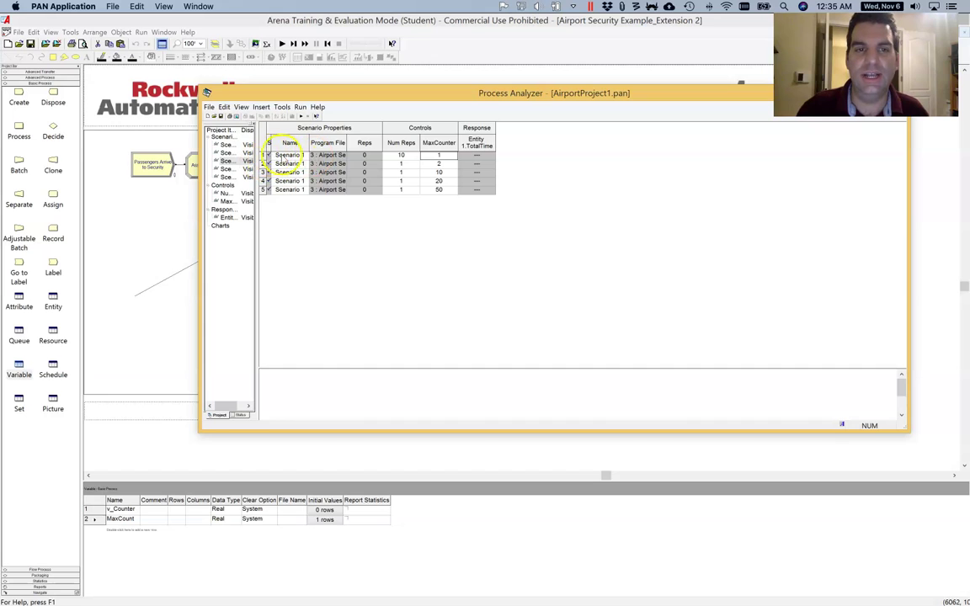
{"action": "left_click", "coordinate": [400, 160]}
{"action": "left_click", "coordinate": [473, 160]}
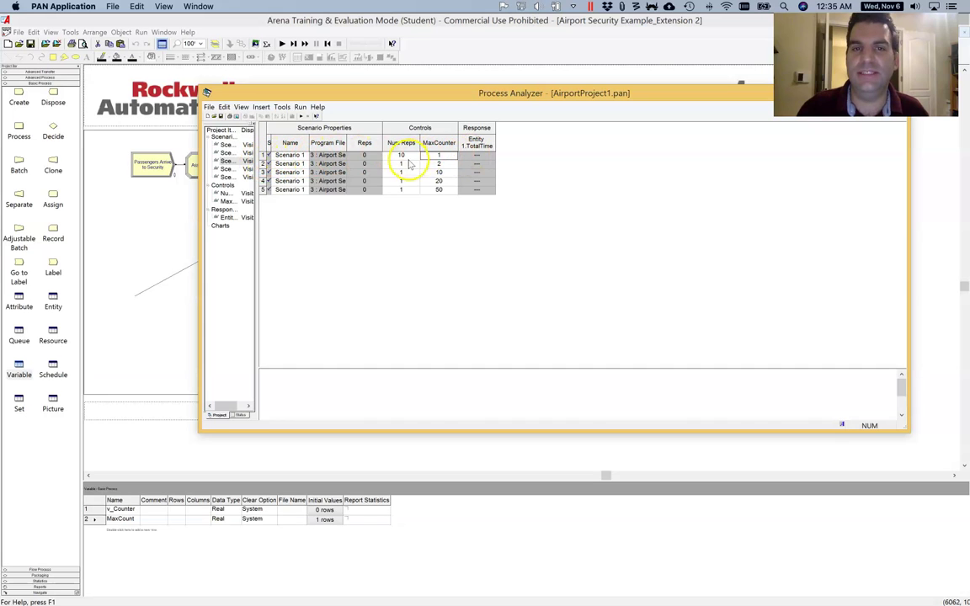
- Set Num Reps to 10 for scenarios 2 through 5
{"action": "left_click_drag", "start_coordinate": [403, 163], "coordinate": [407, 193]}
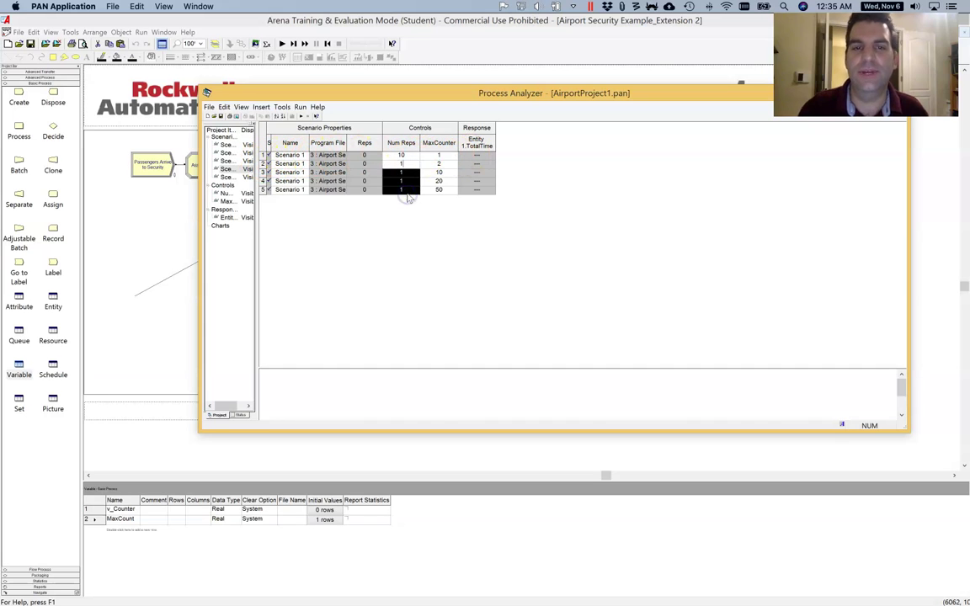
{"action": "key", "text": "Tab"}
{"action": "left_click", "coordinate": [402, 173]}
{"action": "type", "text": "10"}
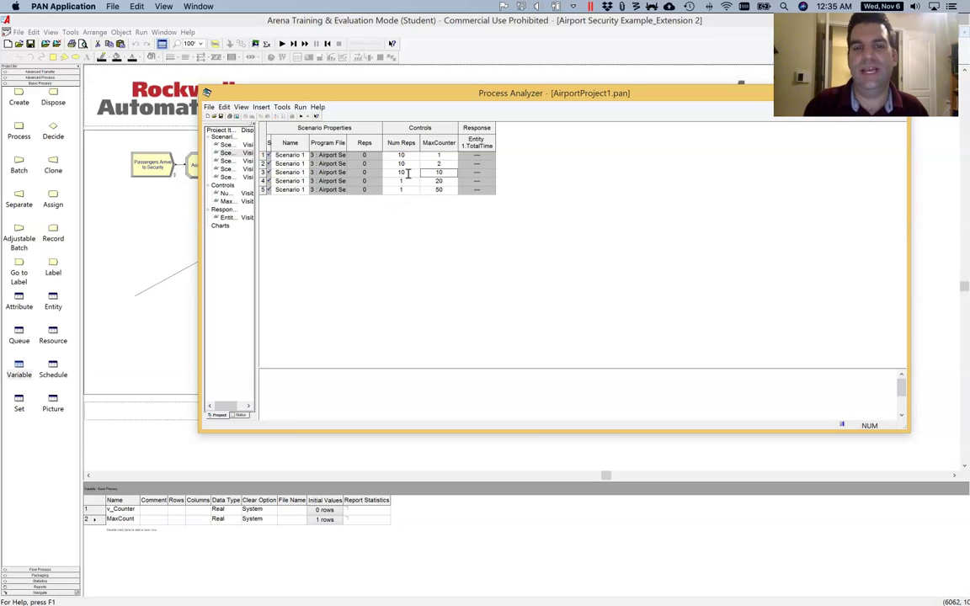
{"action": "left_click", "coordinate": [405, 179]}
{"action": "type", "text": "10"}
{"action": "key", "text": "Tab"}
{"action": "key", "text": "Tab"}
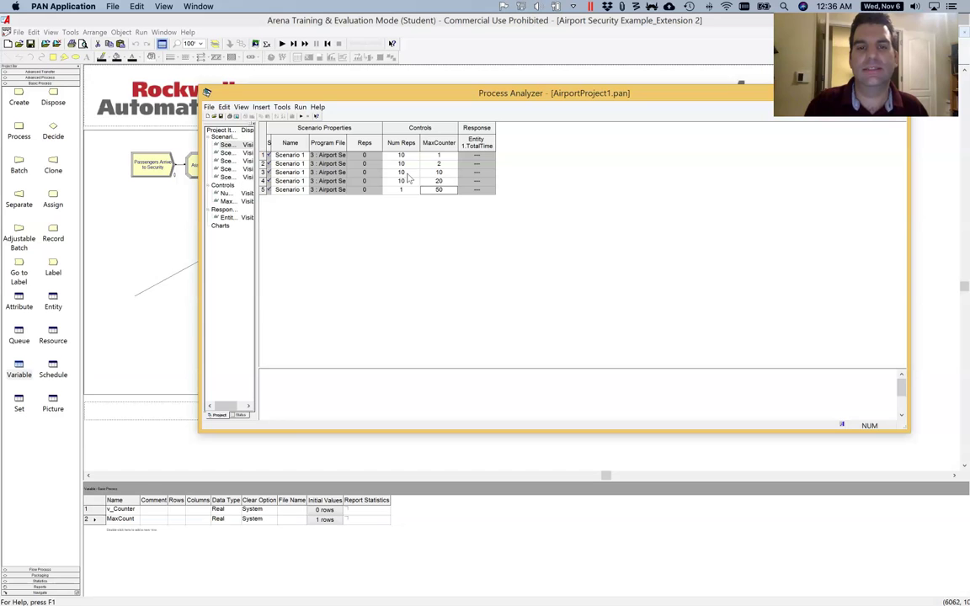
{"action": "type", "text": "10"}
{"action": "key", "text": "Tab"}
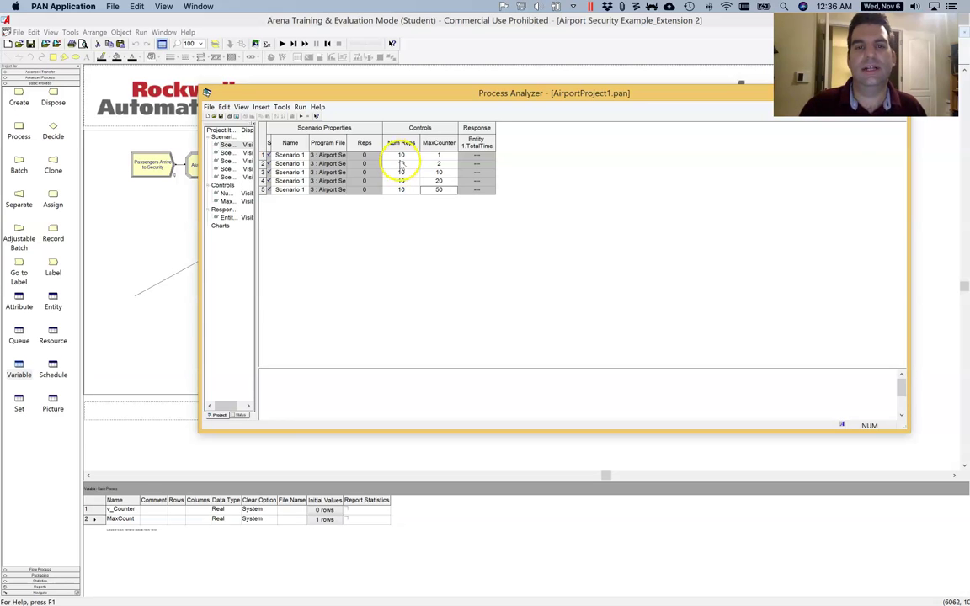
{"action": "left_click", "coordinate": [401, 155]}
- Cancel the Scenario-1-only run, select all five scenarios and start Go again
{"action": "left_click", "coordinate": [270, 162]}
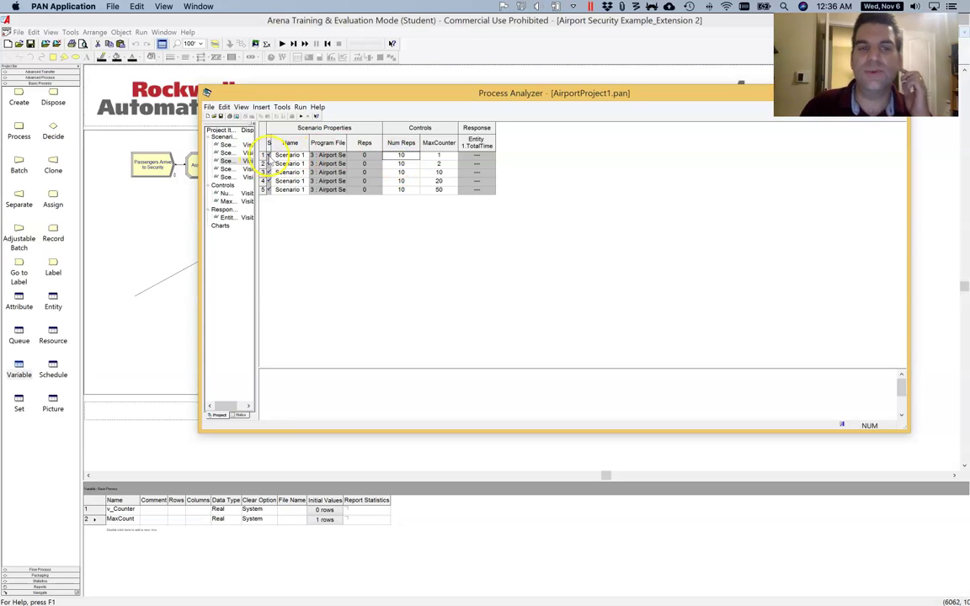
{"action": "left_click", "coordinate": [301, 116]}
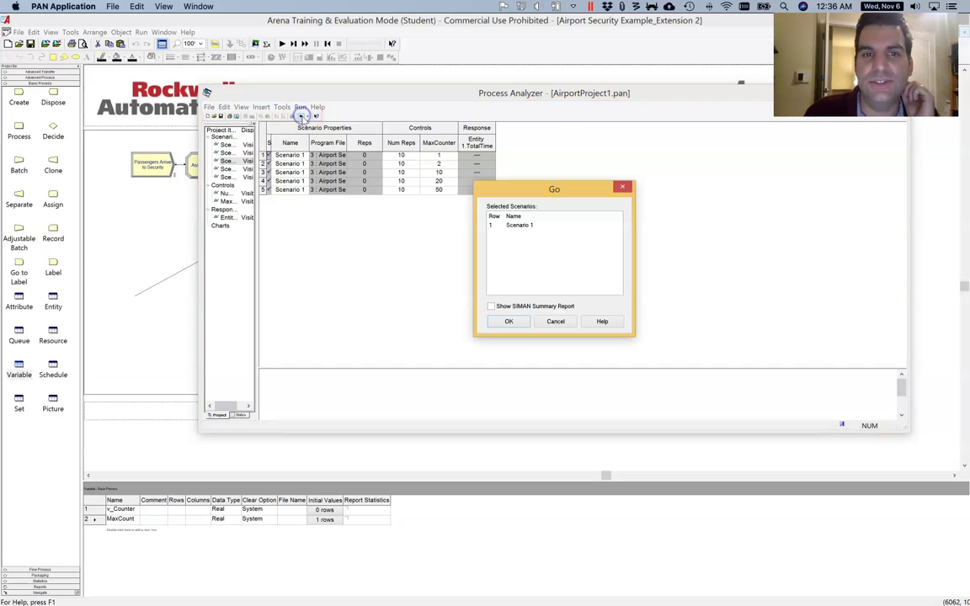
{"action": "left_click", "coordinate": [555, 321]}
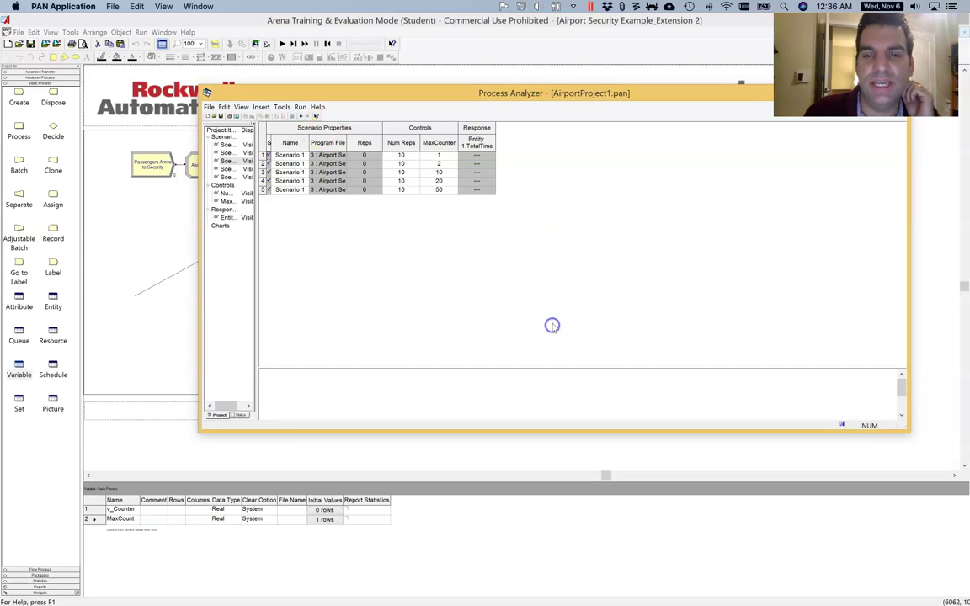
{"action": "left_click_drag", "start_coordinate": [281, 155], "coordinate": [281, 190]}
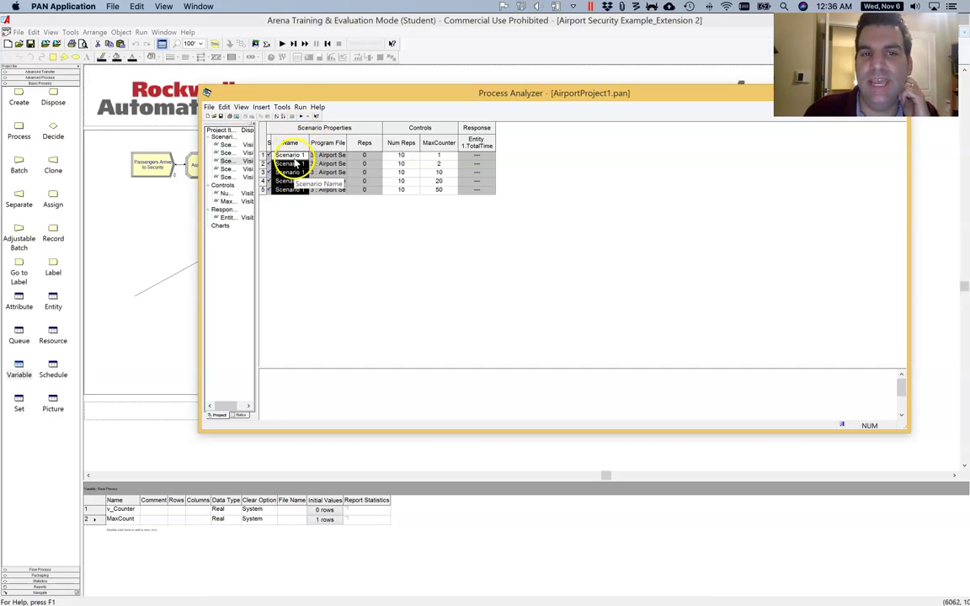
{"action": "left_click", "coordinate": [303, 117]}
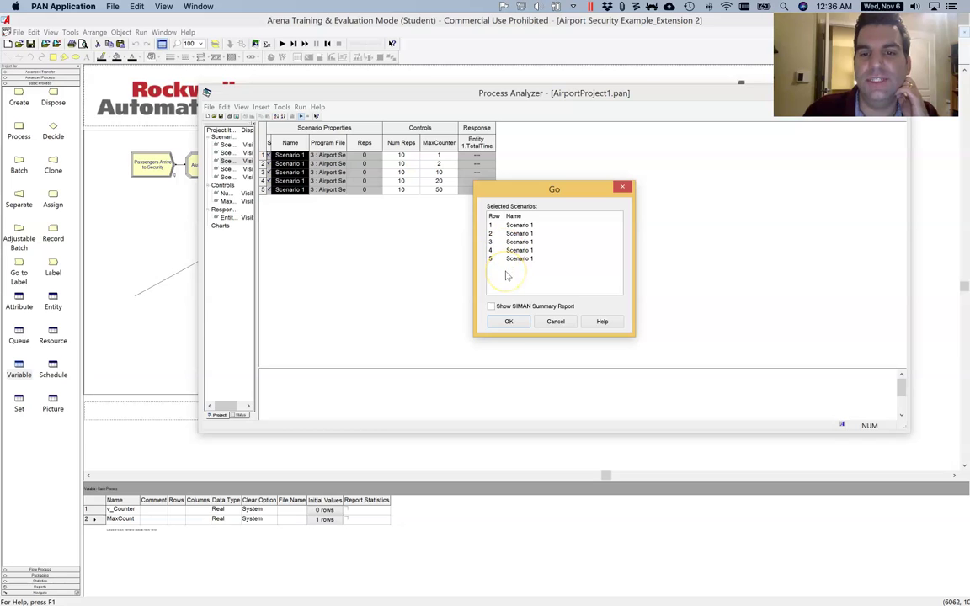
- Confirm the five-scenario run and let TotalTime averages fill in, 20.253 through 15.078
{"action": "left_click", "coordinate": [510, 321]}
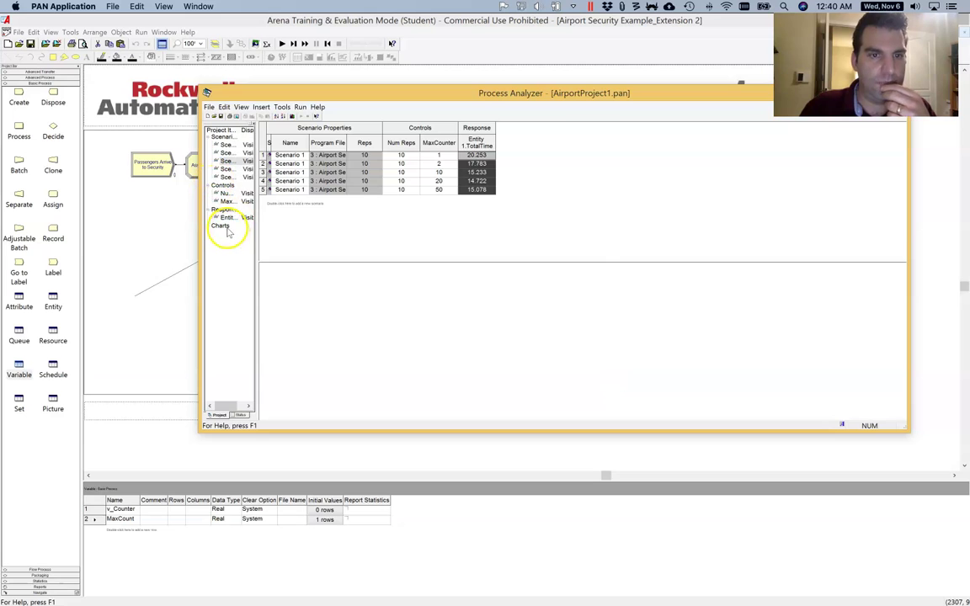
- Select the five TotalTime results and start a Box and Whisker chart via Insert > Chart
{"action": "left_click", "coordinate": [226, 228]}
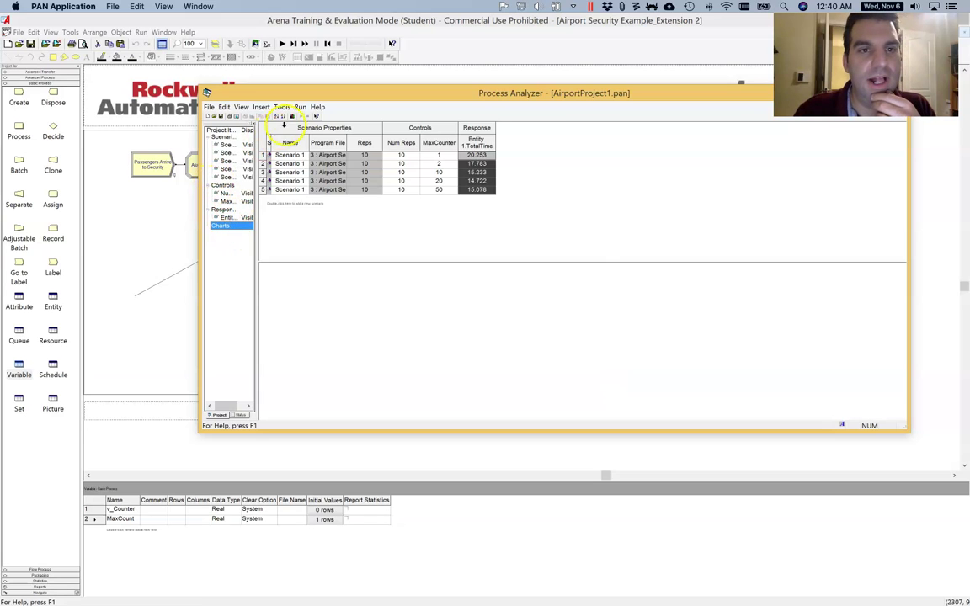
{"action": "left_click", "coordinate": [475, 163]}
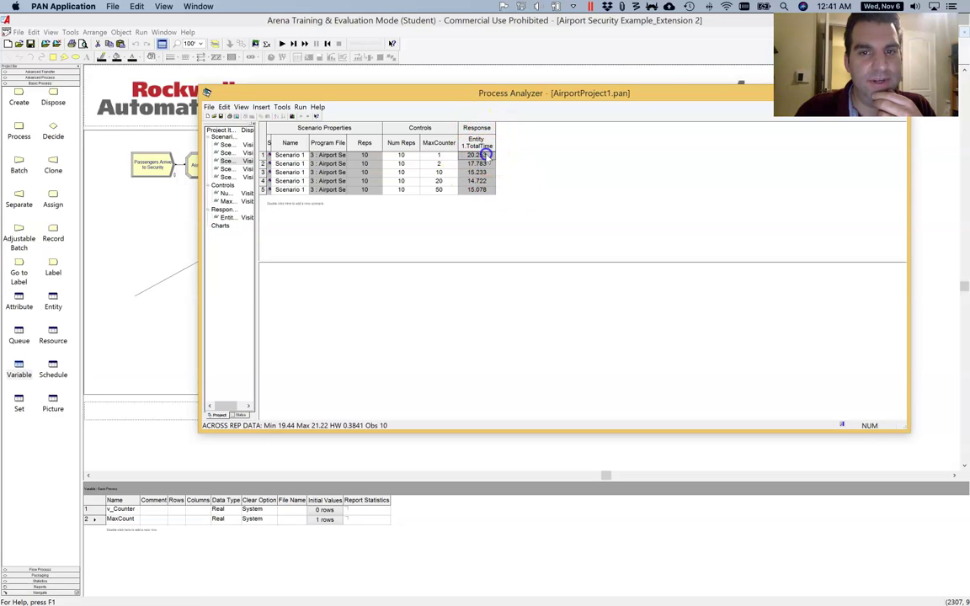
{"action": "left_click_drag", "start_coordinate": [481, 163], "coordinate": [482, 192]}
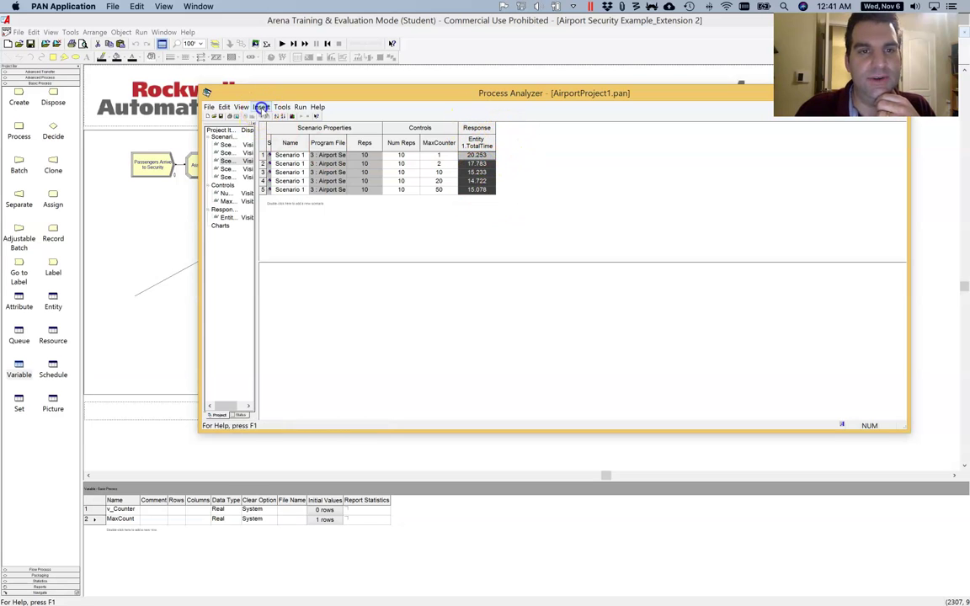
{"action": "left_click", "coordinate": [261, 107]}
{"action": "left_click", "coordinate": [274, 154]}
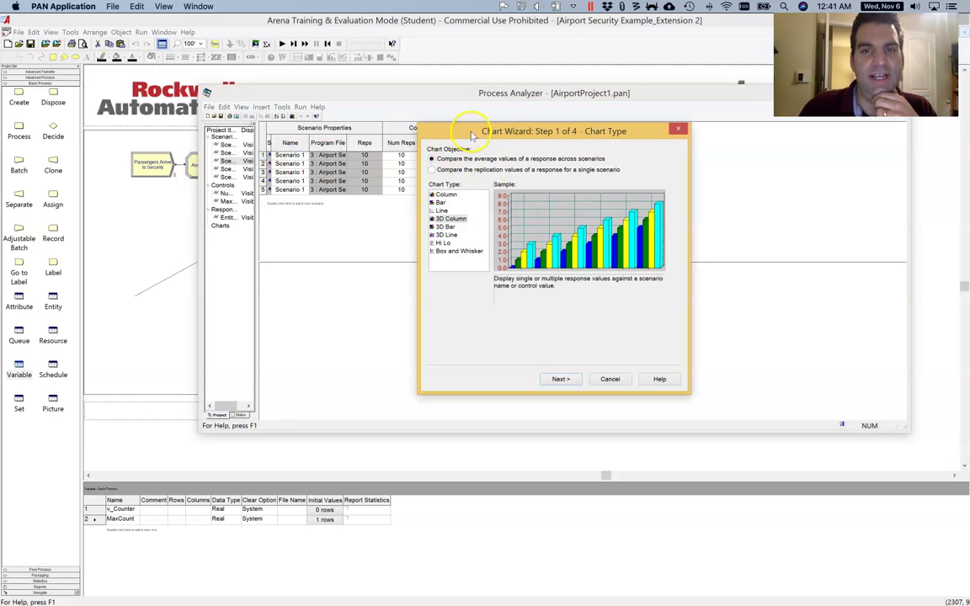
{"action": "left_click_drag", "start_coordinate": [423, 129], "coordinate": [511, 129]}
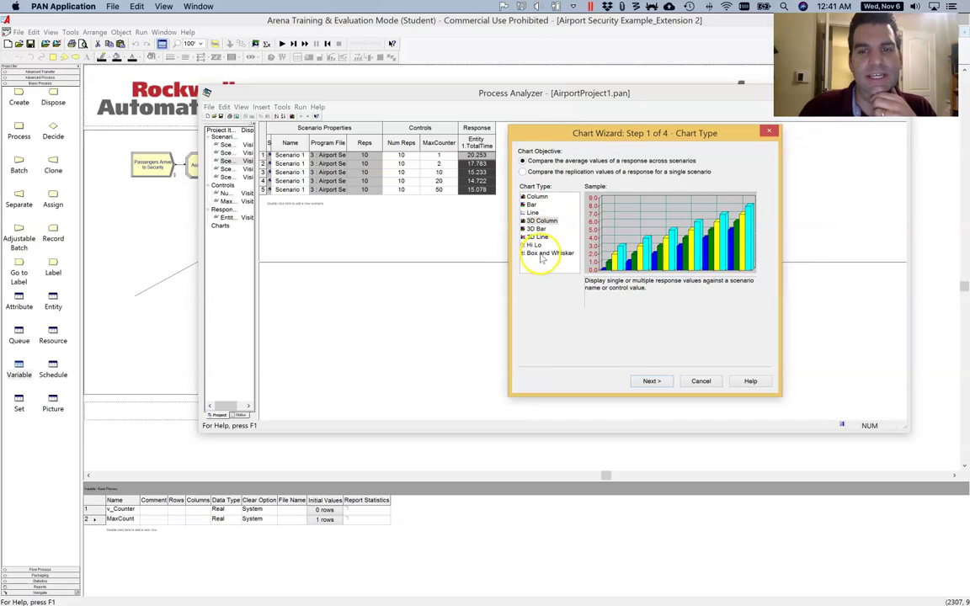
{"action": "left_click", "coordinate": [544, 254]}
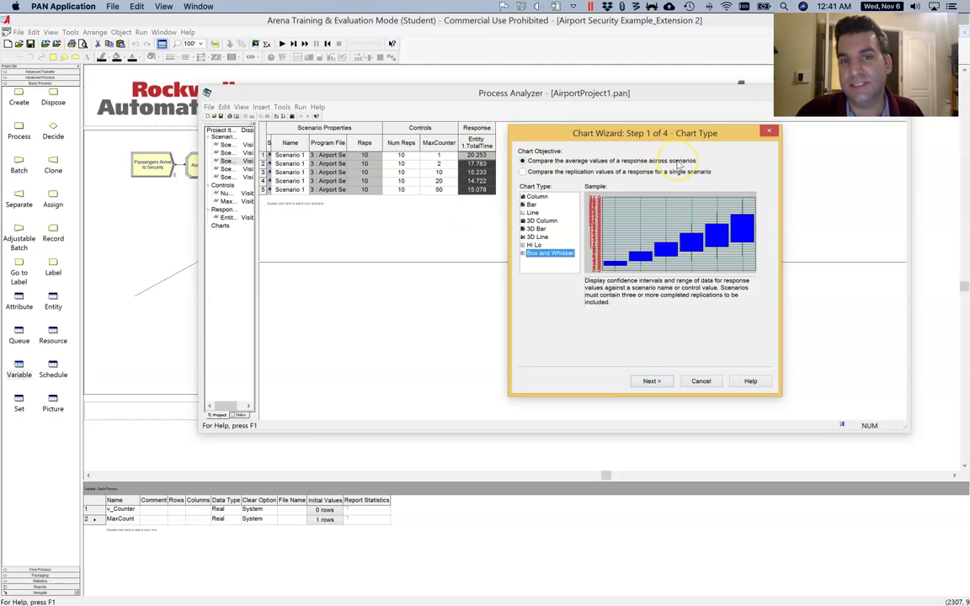
- Plot Entity 1.TotalTime for scenarios 1,2,3,4,5 with MaxCounter as x-axis labels
{"action": "left_click", "coordinate": [651, 381]}
{"action": "left_click", "coordinate": [544, 266]}
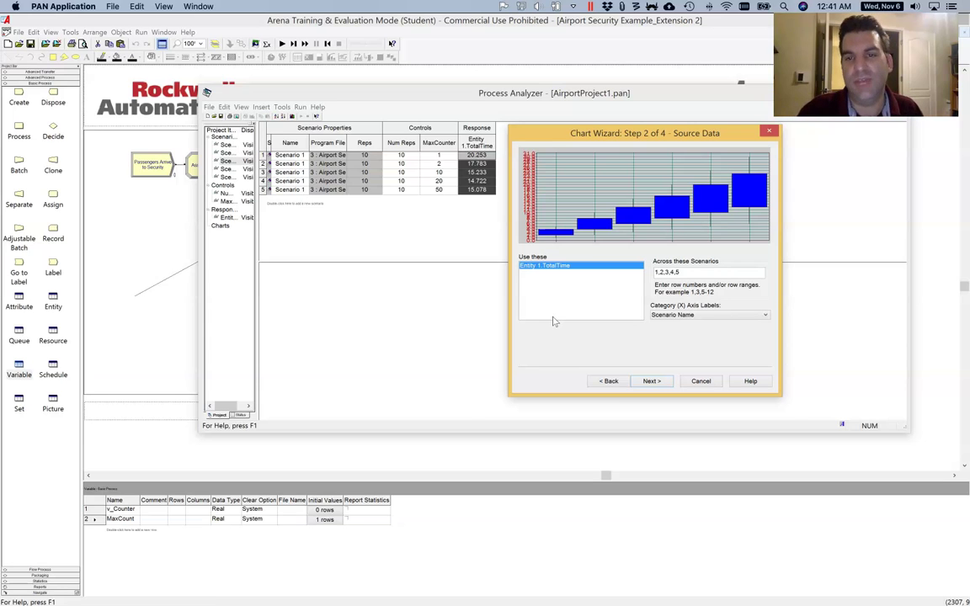
{"action": "left_click", "coordinate": [554, 296]}
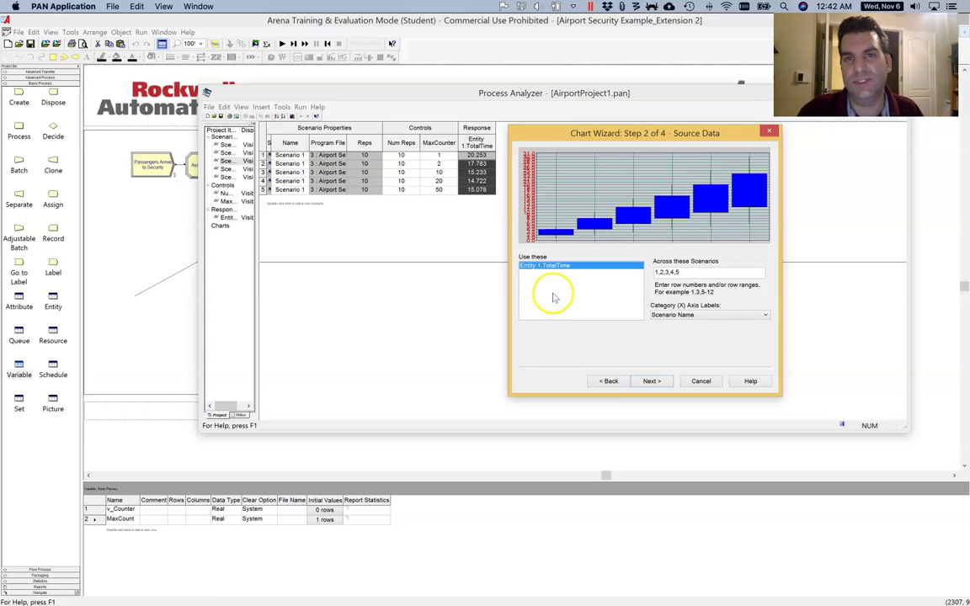
{"action": "left_click", "coordinate": [702, 276]}
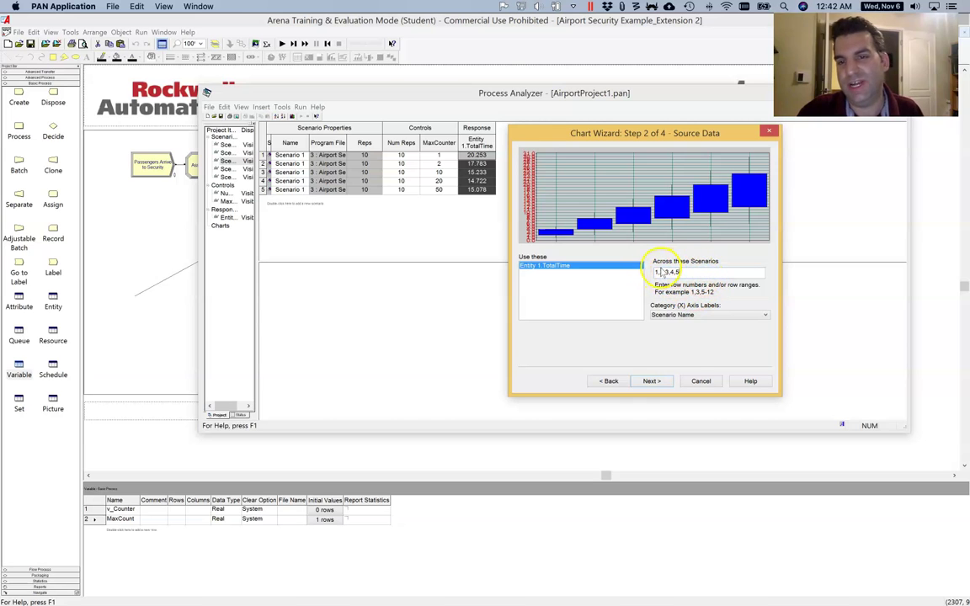
{"action": "left_click", "coordinate": [664, 271]}
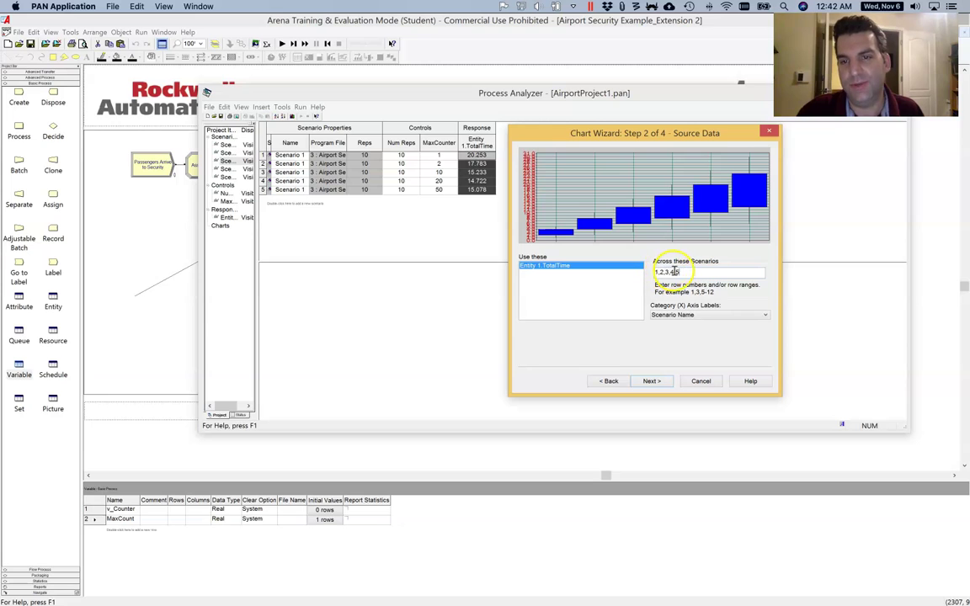
{"action": "left_click", "coordinate": [680, 272]}
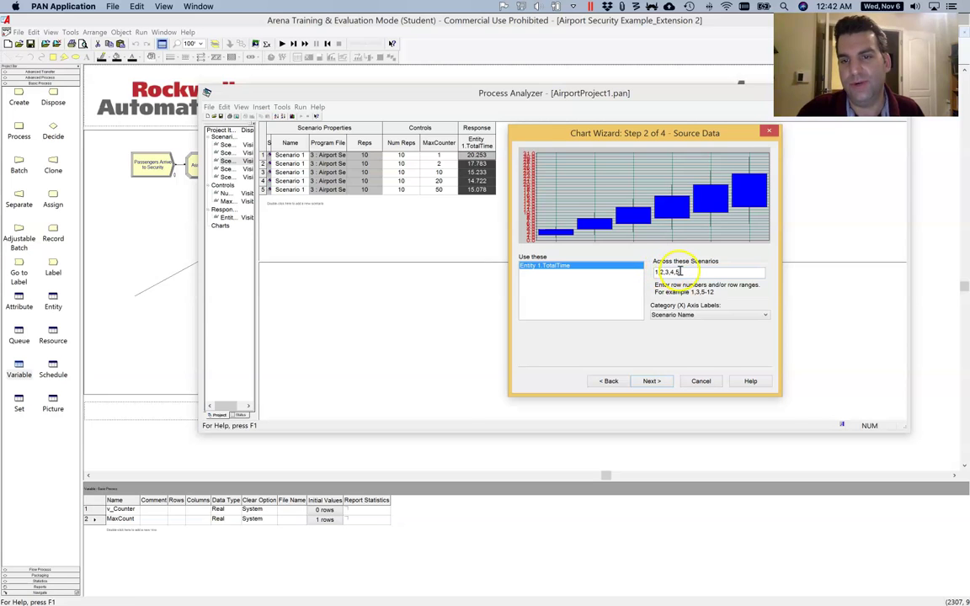
{"action": "left_click", "coordinate": [661, 316]}
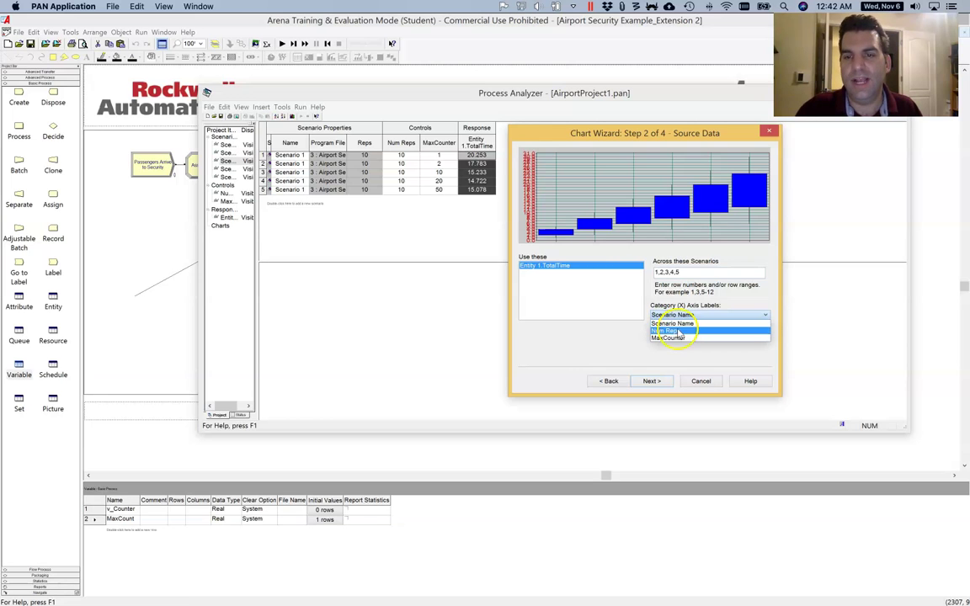
{"action": "left_click", "coordinate": [685, 338]}
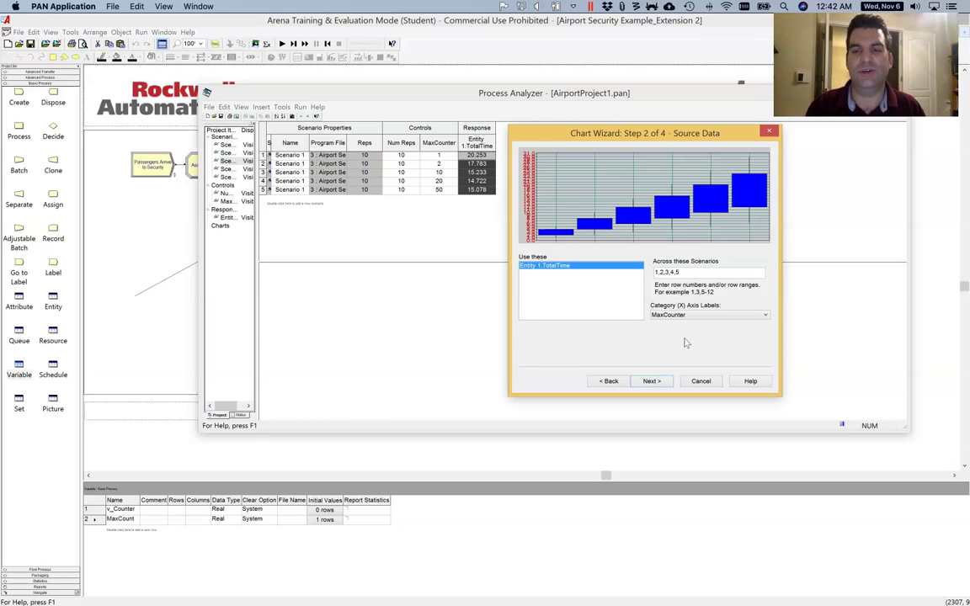
- Enable Identify Best Scenarios with Smaller is better, showing scenarios 4 and 5
{"action": "left_click", "coordinate": [652, 381]}
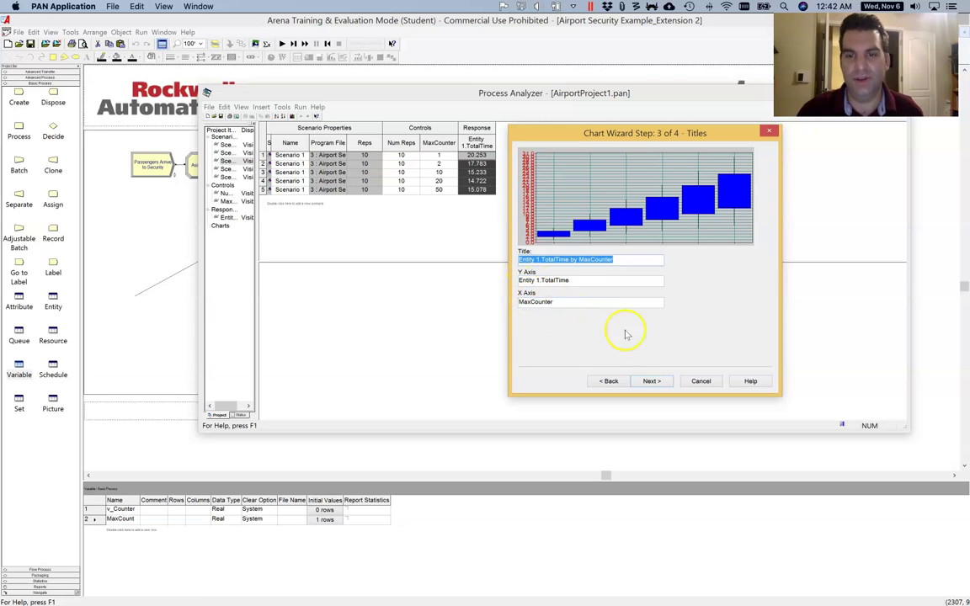
{"action": "left_click", "coordinate": [653, 381]}
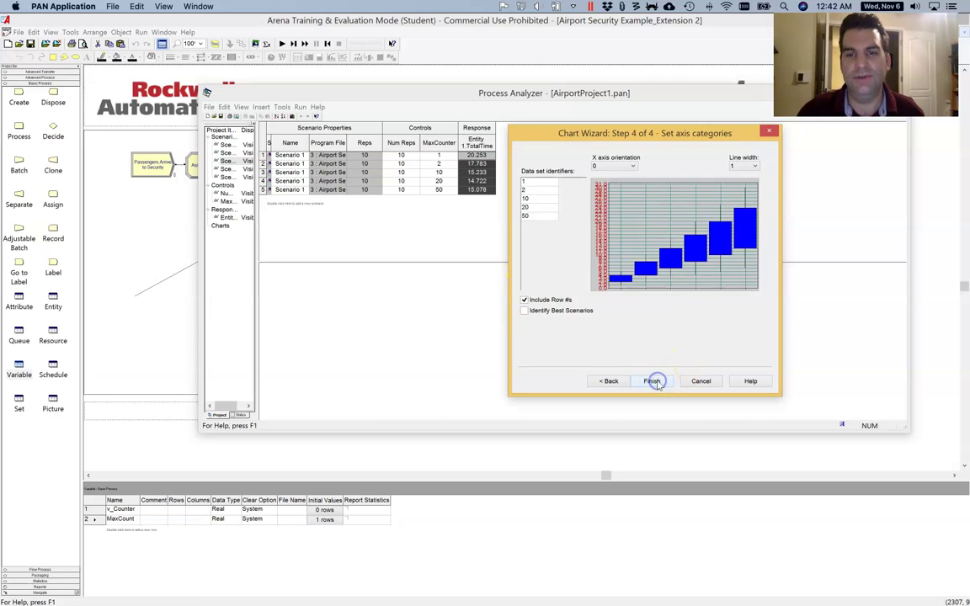
{"action": "left_click", "coordinate": [525, 311]}
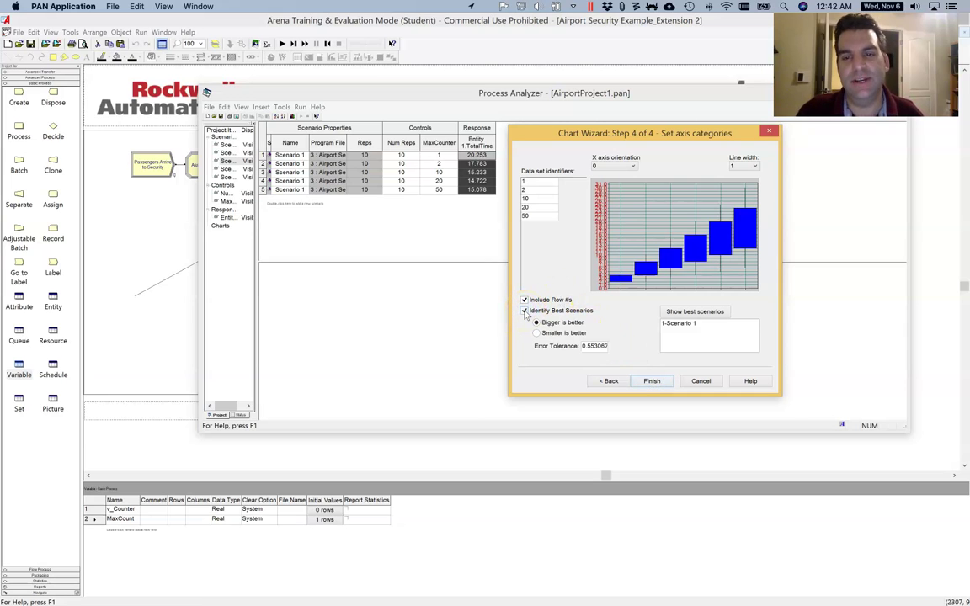
{"action": "left_click", "coordinate": [549, 324]}
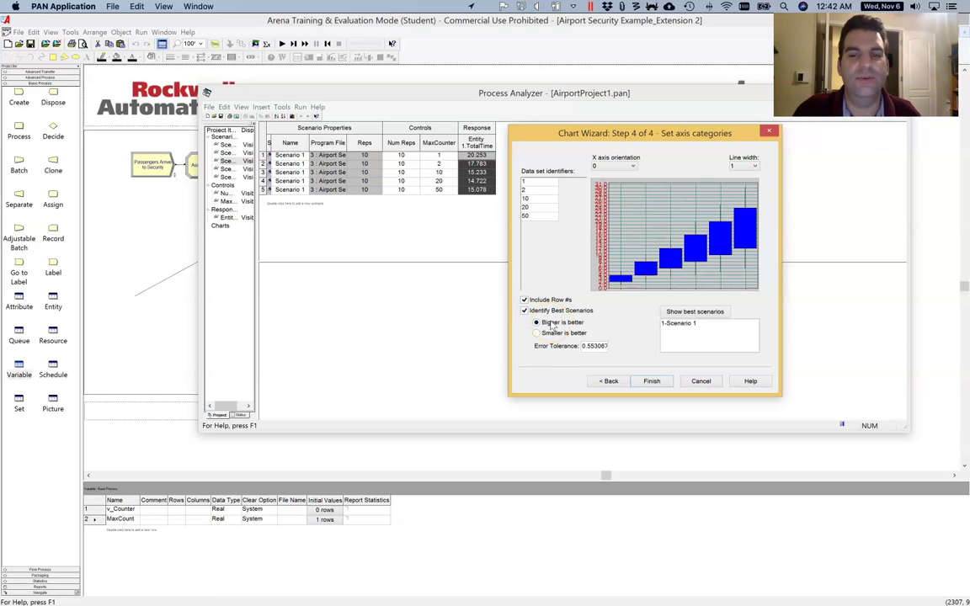
{"action": "left_click", "coordinate": [545, 335]}
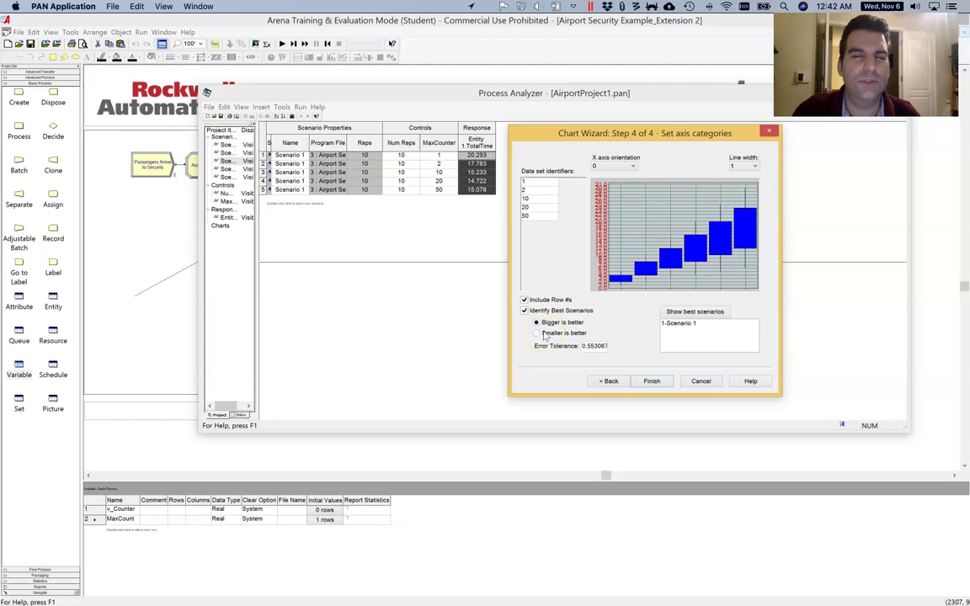
{"action": "left_click", "coordinate": [545, 335]}
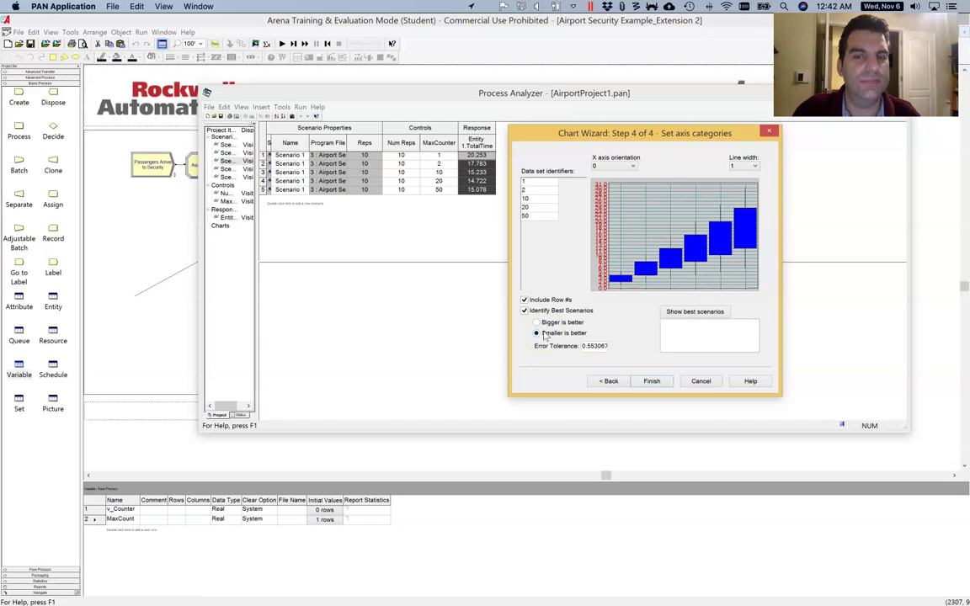
{"action": "left_click", "coordinate": [546, 337]}
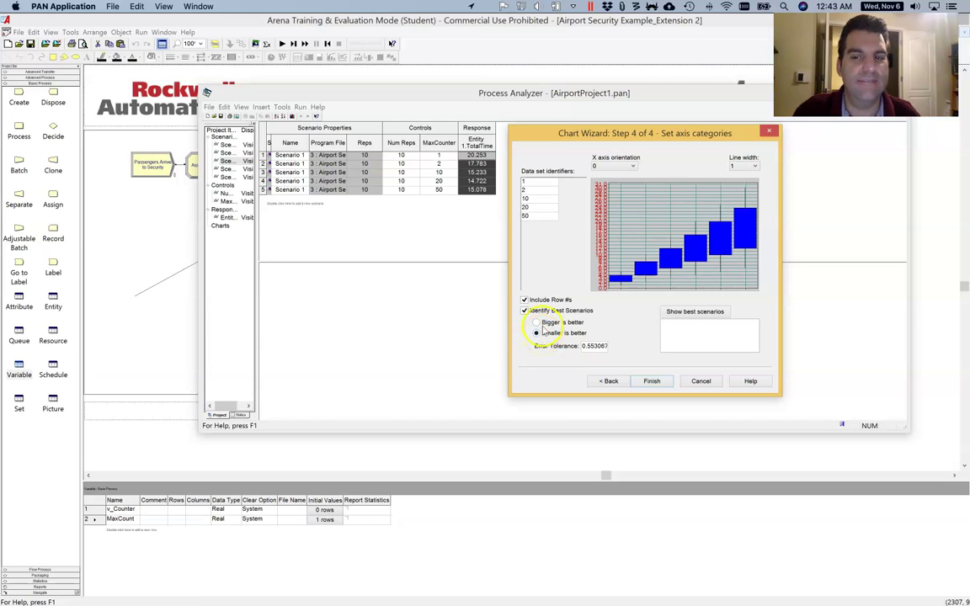
{"action": "left_click", "coordinate": [694, 312]}
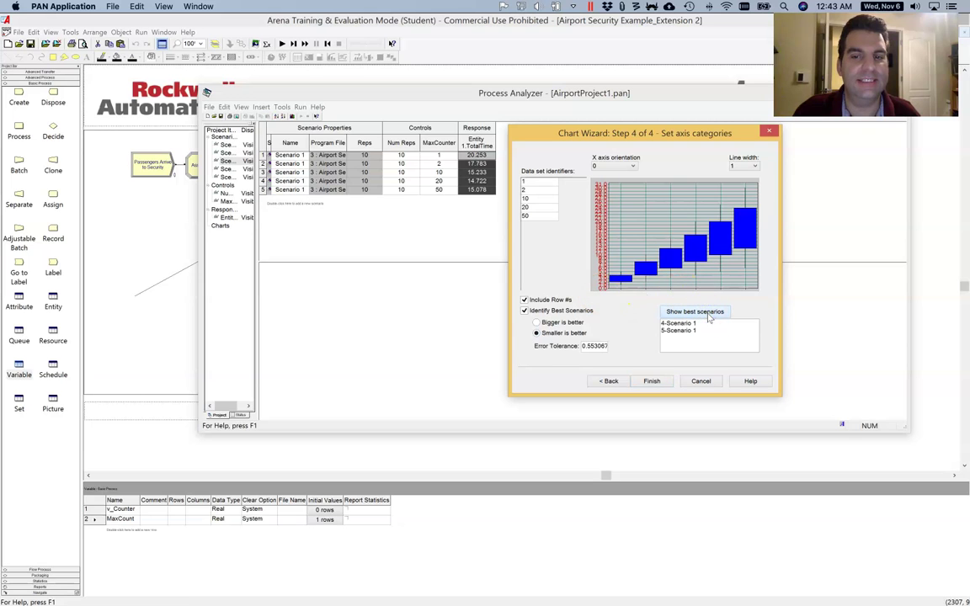
{"action": "left_click", "coordinate": [669, 324]}
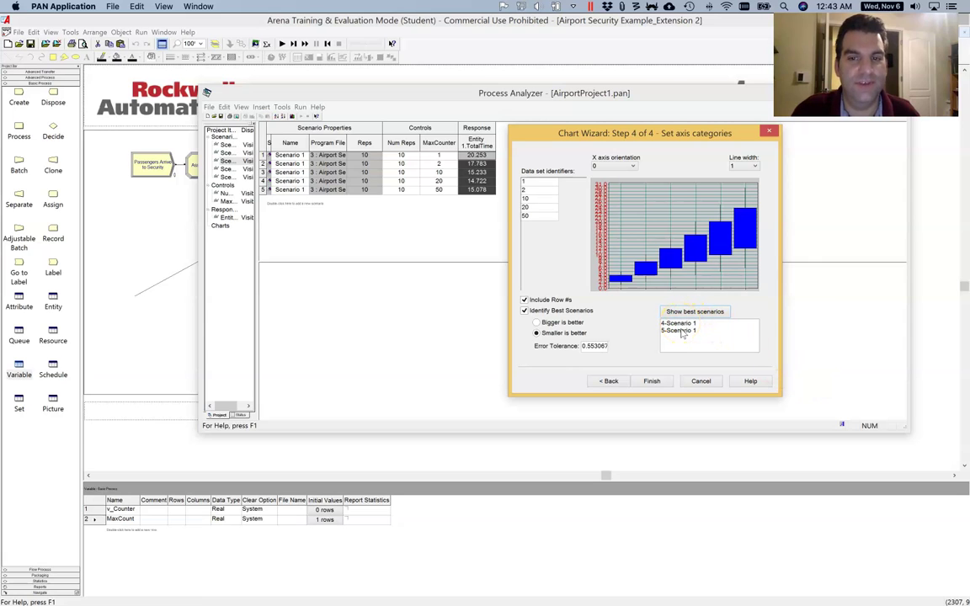
- Finish the chart, then enlarge it and the Process Analyzer window
{"action": "left_click", "coordinate": [651, 380]}
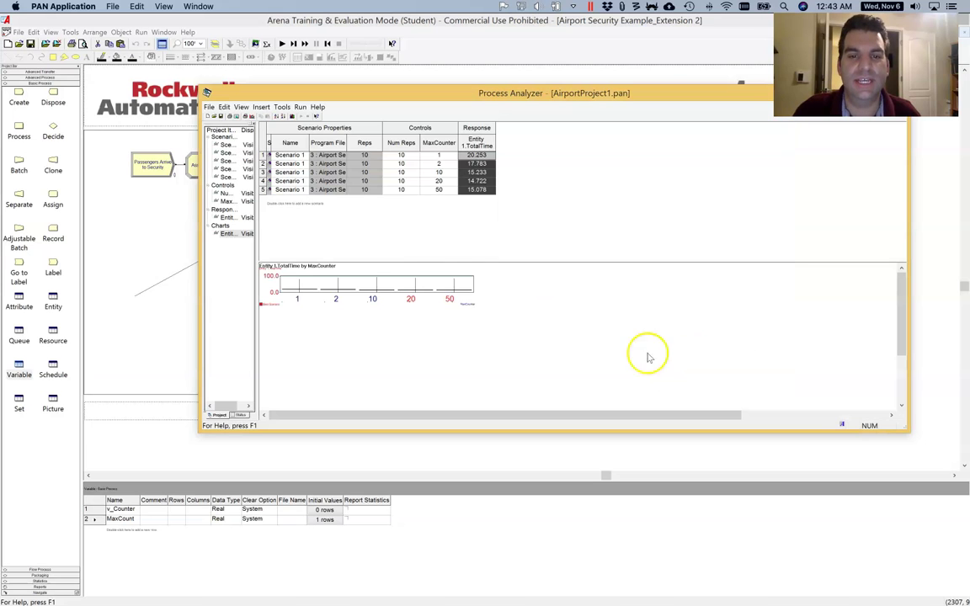
{"action": "left_click", "coordinate": [405, 288]}
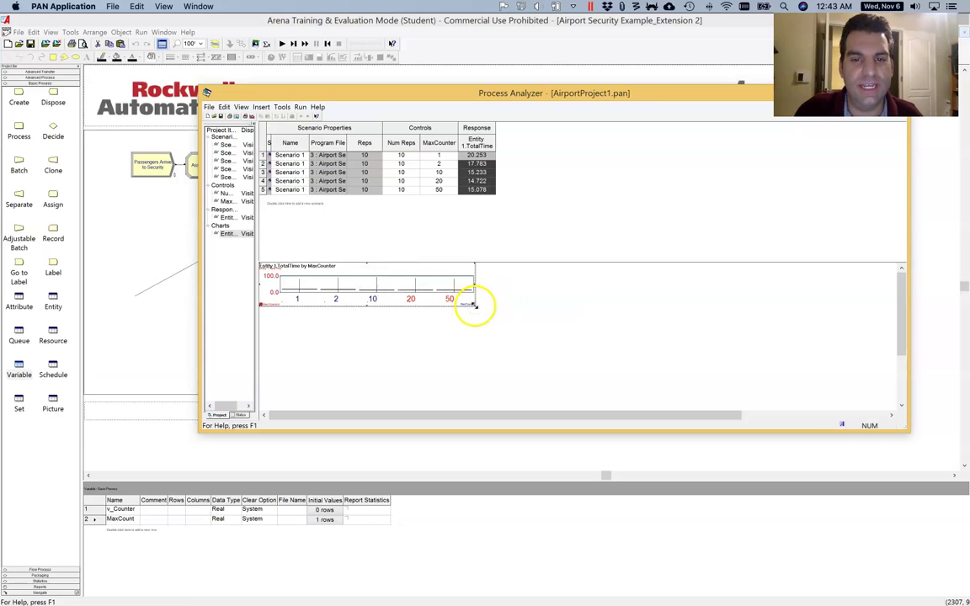
{"action": "left_click_drag", "start_coordinate": [476, 305], "coordinate": [636, 402]}
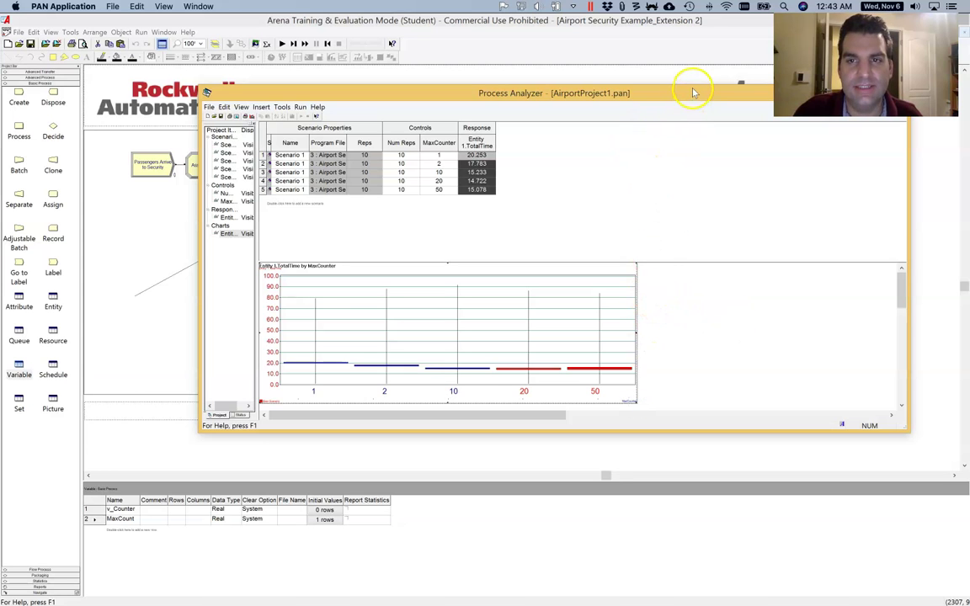
{"action": "left_click_drag", "start_coordinate": [694, 93], "coordinate": [534, 34]}
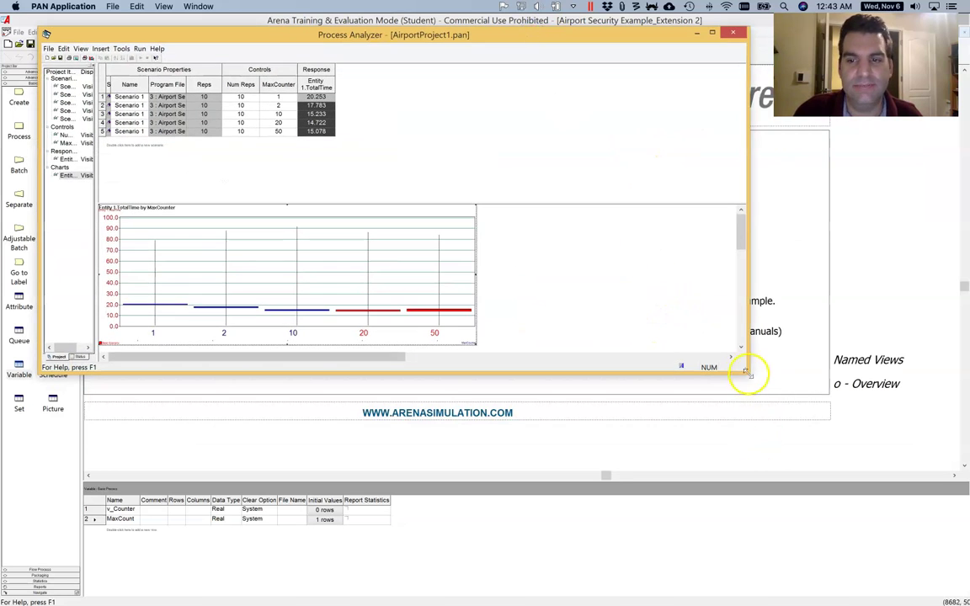
{"action": "left_click_drag", "start_coordinate": [746, 368], "coordinate": [884, 572]}
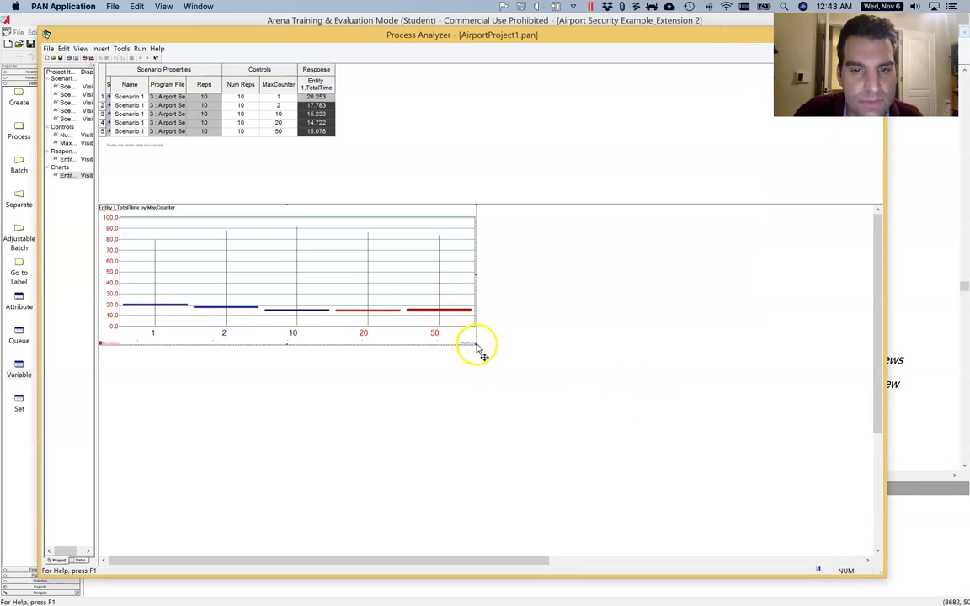
{"action": "left_click_drag", "start_coordinate": [475, 343], "coordinate": [631, 535]}
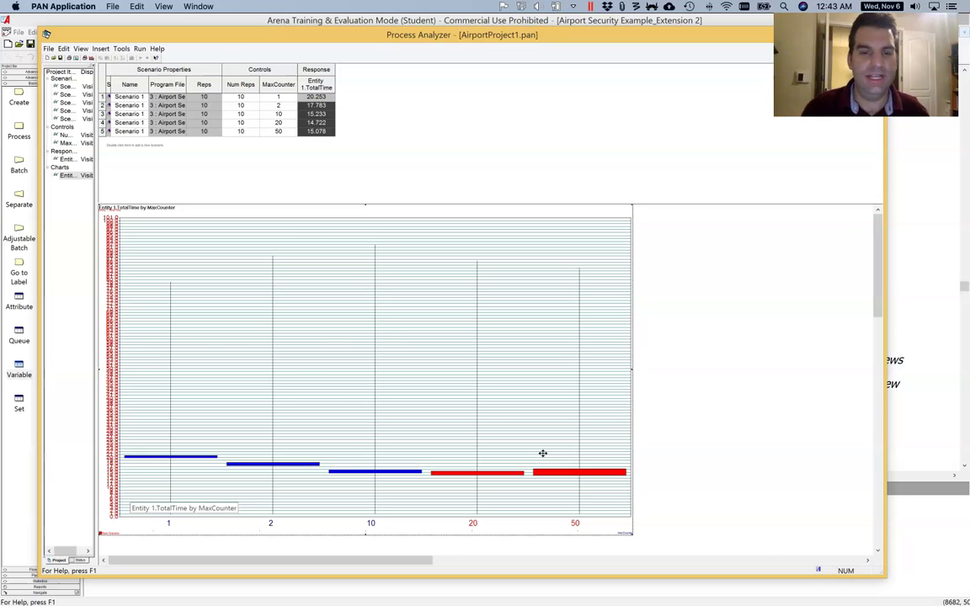
{"action": "left_click_drag", "start_coordinate": [177, 510], "coordinate": [236, 307]}
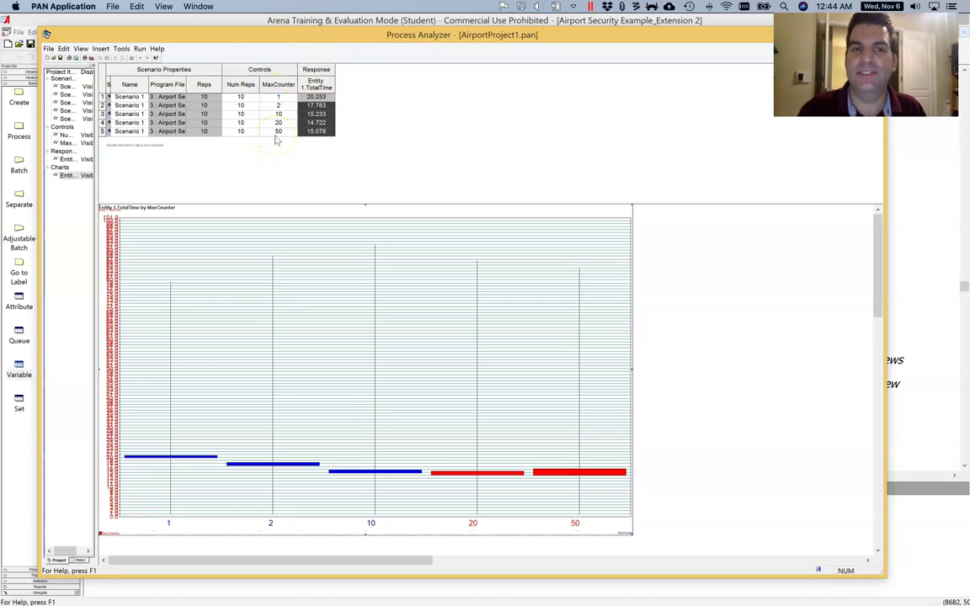
{"action": "left_click", "coordinate": [317, 115]}
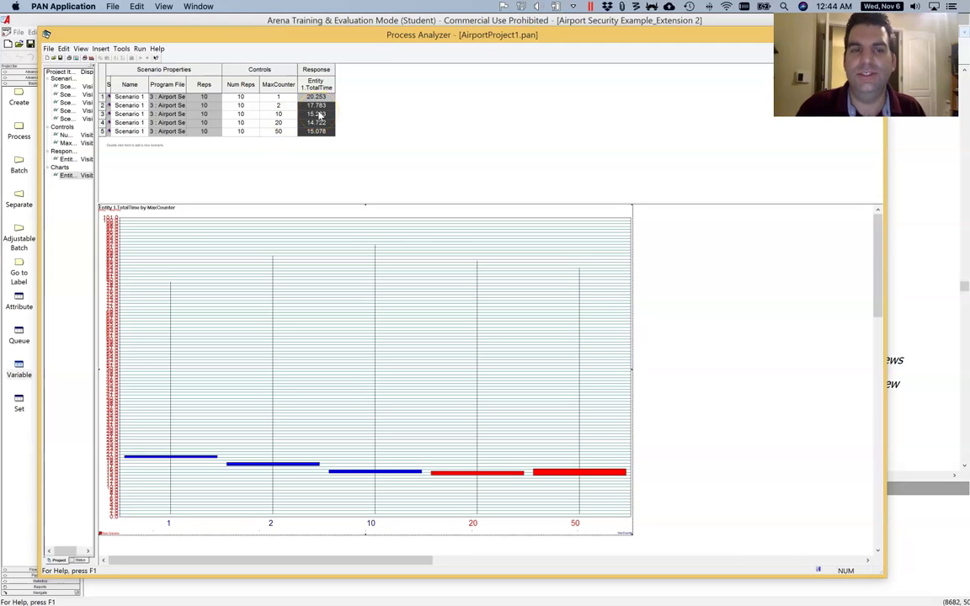
{"action": "left_click", "coordinate": [275, 101]}
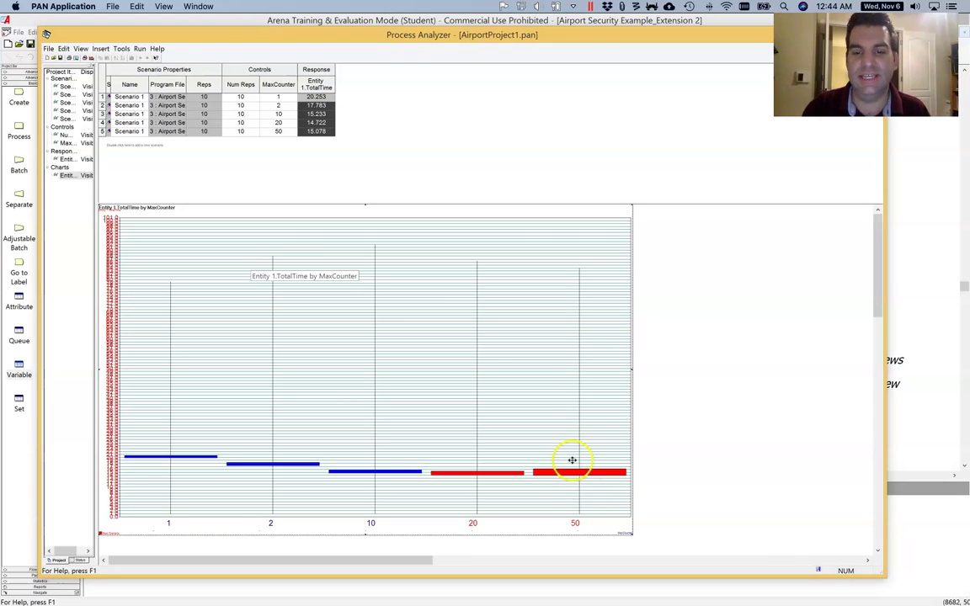
{"action": "left_click", "coordinate": [413, 499]}
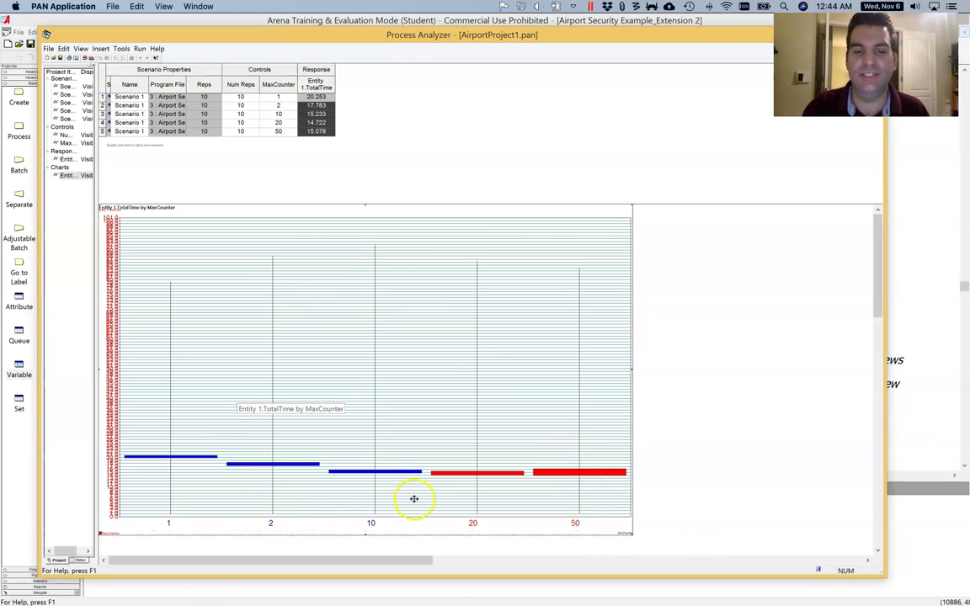
{"action": "left_click", "coordinate": [436, 395]}
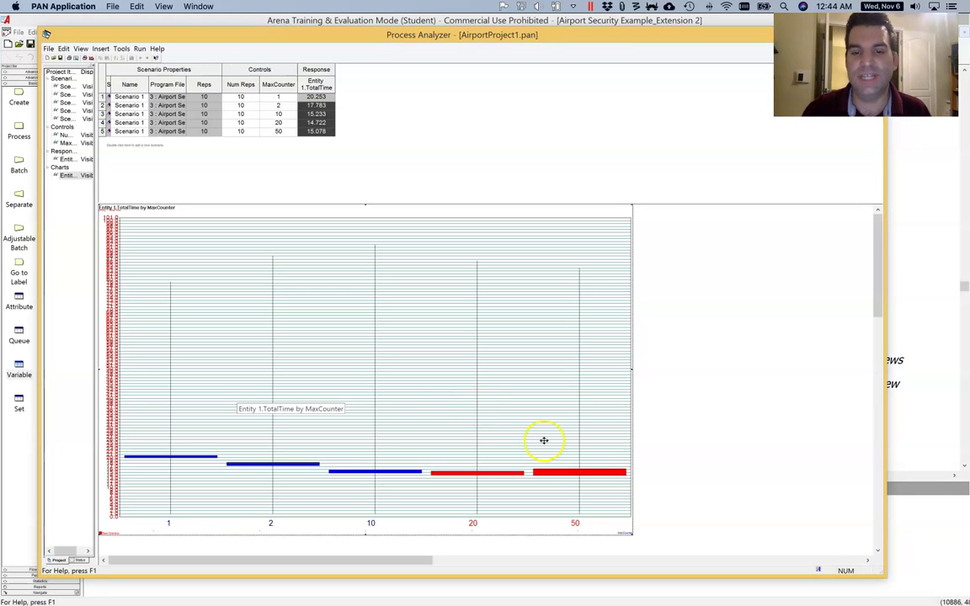
{"action": "mouse_move", "coordinate": [554, 448]}
{"action": "left_mouse_down"}
{"action": "mouse_move", "coordinate": [476, 476]}
{"action": "mouse_move", "coordinate": [576, 522]}
{"action": "mouse_move", "coordinate": [505, 531]}
{"action": "mouse_move", "coordinate": [470, 528]}
{"action": "mouse_move", "coordinate": [578, 527]}
{"action": "mouse_move", "coordinate": [481, 522]}
{"action": "mouse_move", "coordinate": [580, 519]}
{"action": "mouse_move", "coordinate": [558, 442]}
{"action": "mouse_move", "coordinate": [480, 444]}
{"action": "left_mouse_up"}
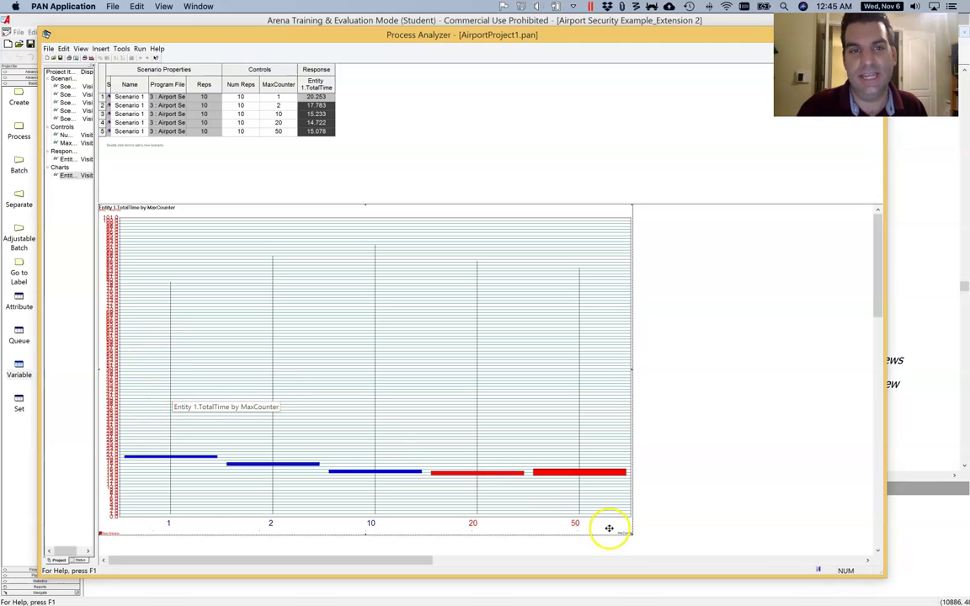
{"action": "mouse_move", "coordinate": [309, 133]}
{"action": "left_mouse_down"}
{"action": "mouse_move", "coordinate": [336, 91]}
{"action": "mouse_move", "coordinate": [332, 135]}
{"action": "left_mouse_up"}
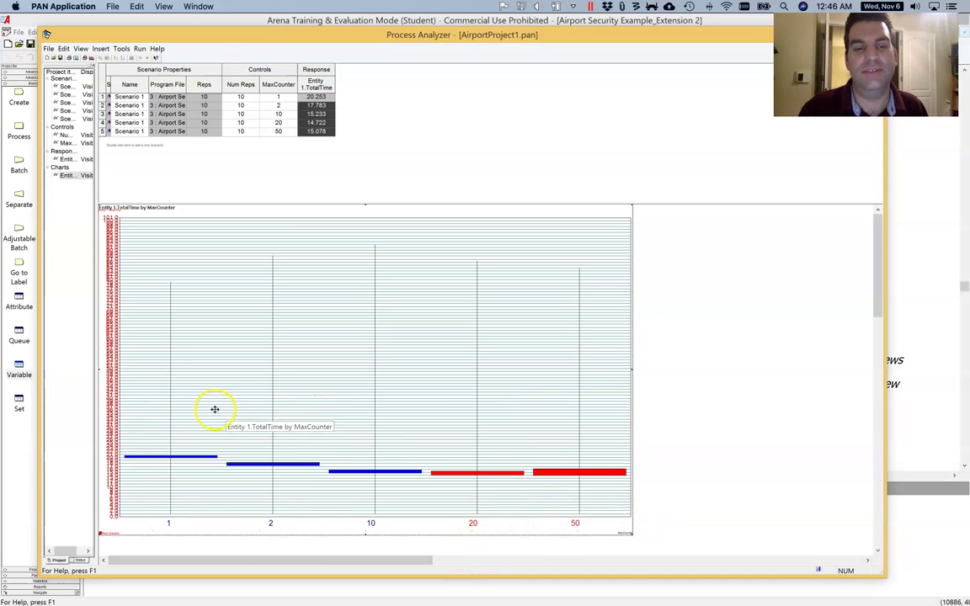
- Insert the User Specified response Cycle Time for Selected Passengers into the scenario table
{"action": "left_click_drag", "start_coordinate": [95, 186], "coordinate": [158, 192]}
{"action": "left_click", "coordinate": [95, 175]}
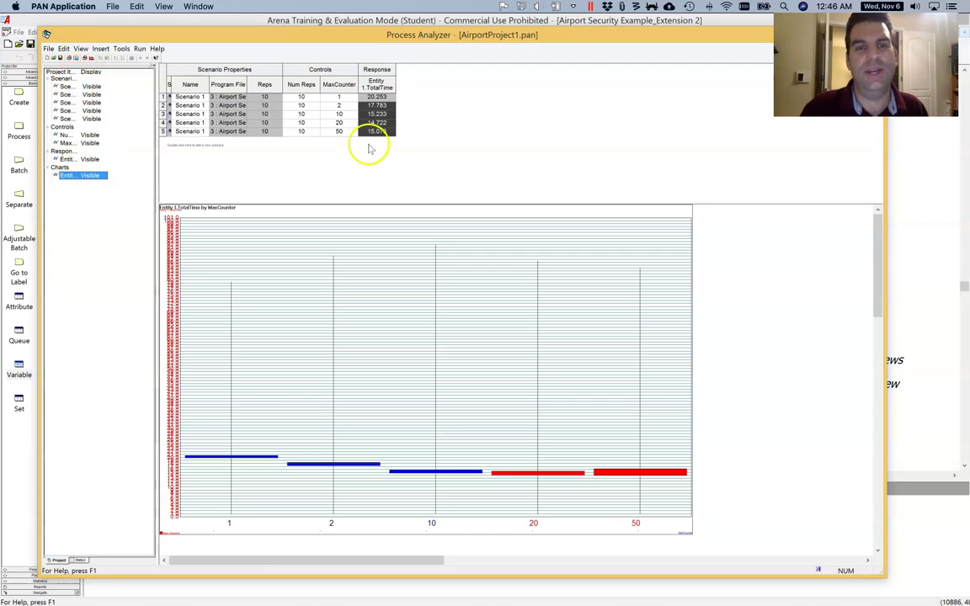
{"action": "right_click", "coordinate": [377, 86]}
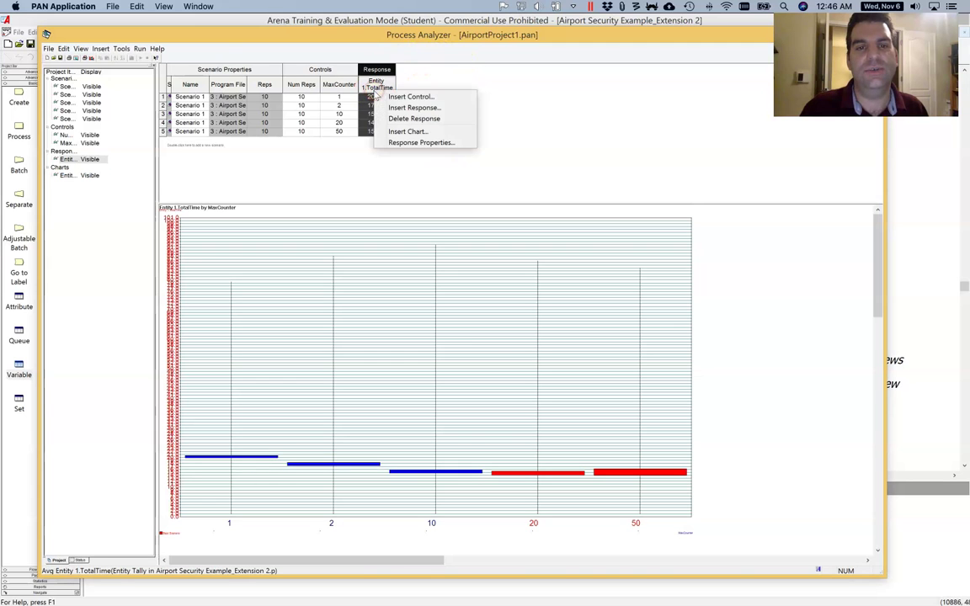
{"action": "left_click", "coordinate": [419, 108]}
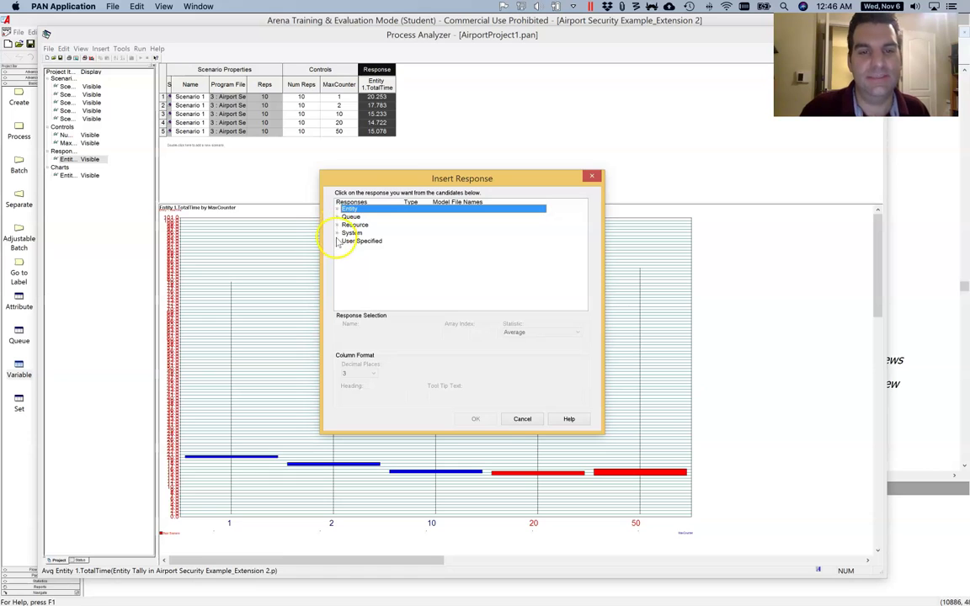
{"action": "left_click", "coordinate": [338, 242]}
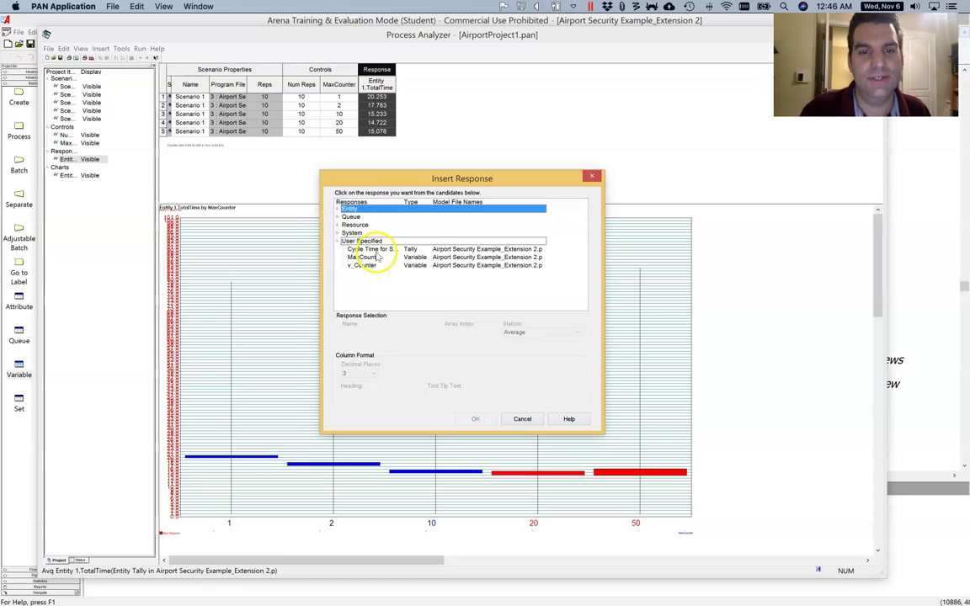
{"action": "left_click", "coordinate": [370, 249]}
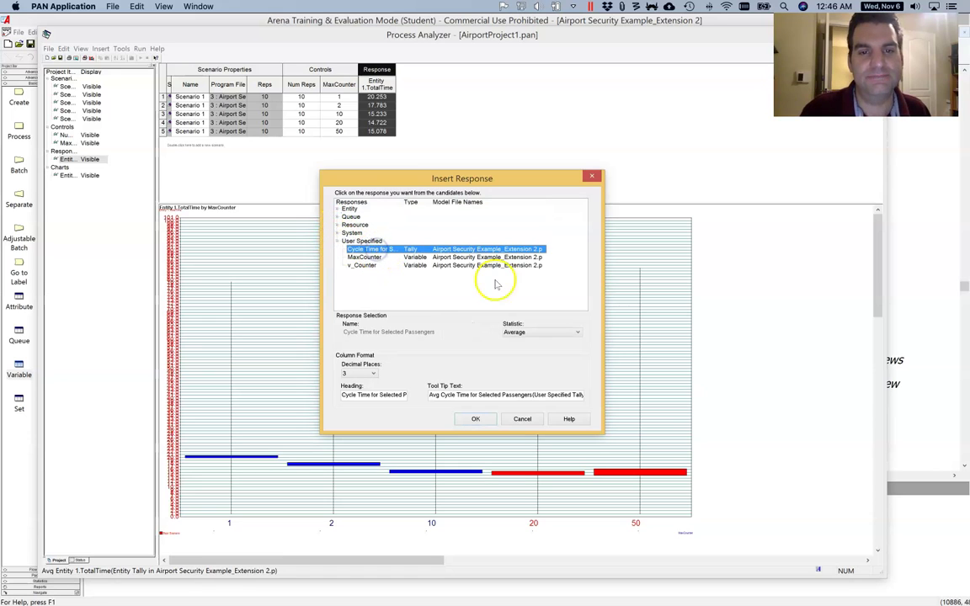
{"action": "left_click", "coordinate": [476, 419]}
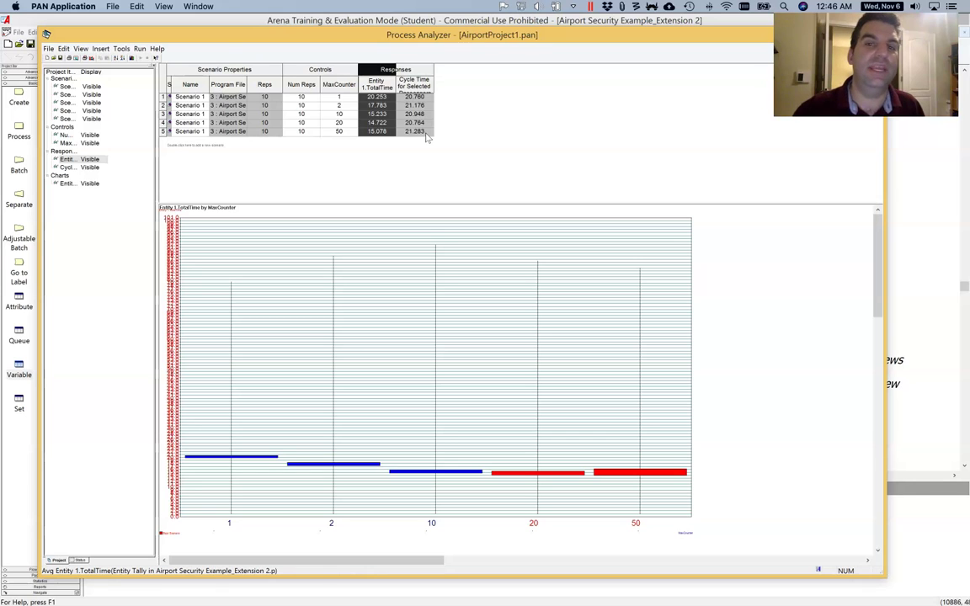
- Check the Cycle Time column's Insert Control option, then start editing scenario 4's MaxCounter of 20
{"action": "left_click", "coordinate": [416, 82]}
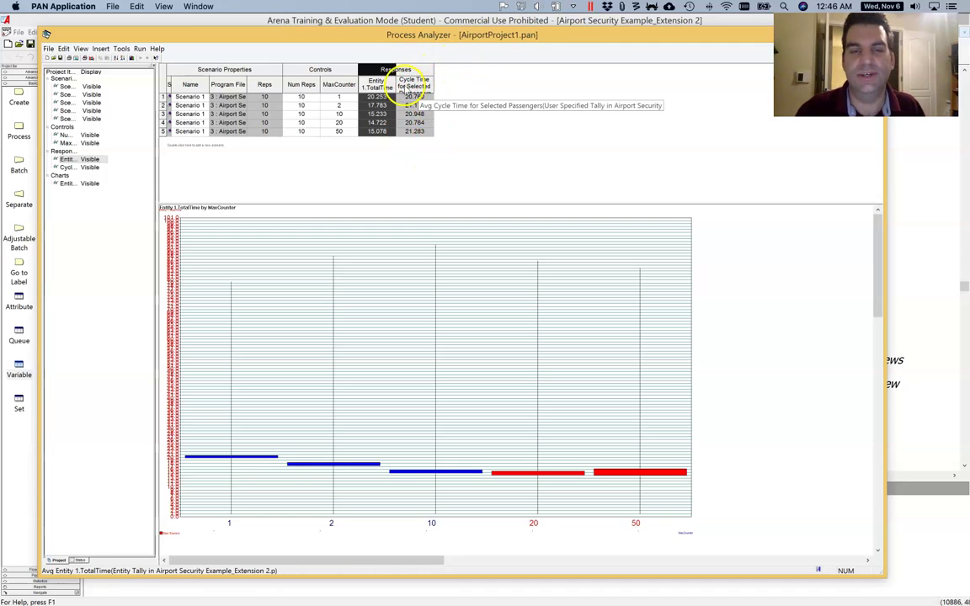
{"action": "right_click", "coordinate": [407, 88]}
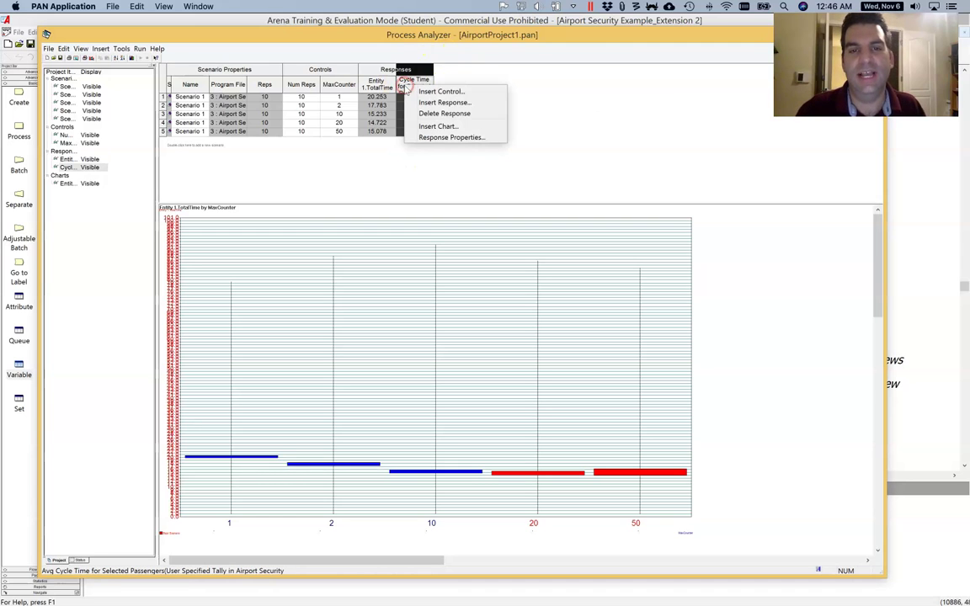
{"action": "left_click", "coordinate": [473, 92]}
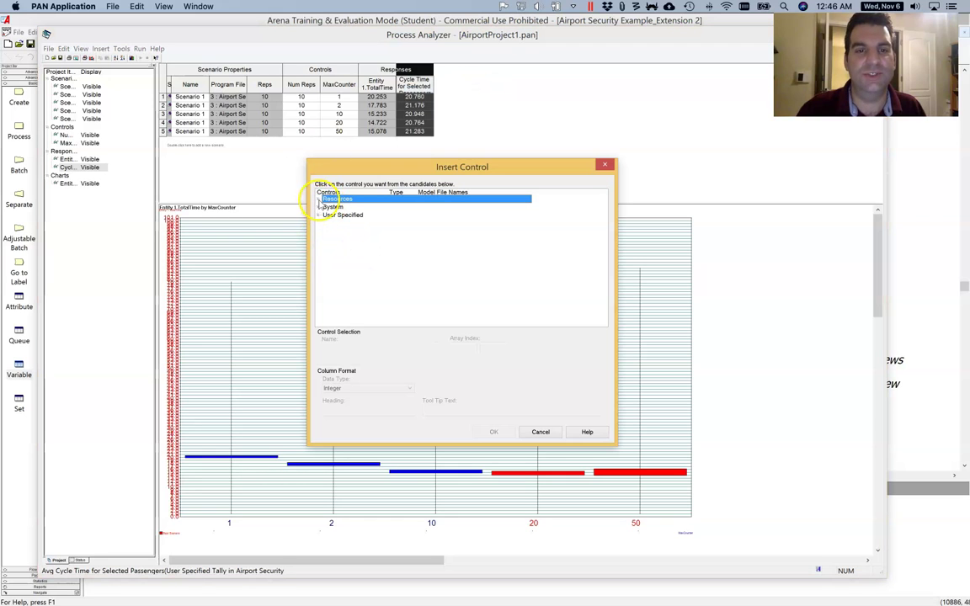
{"action": "left_click", "coordinate": [605, 165]}
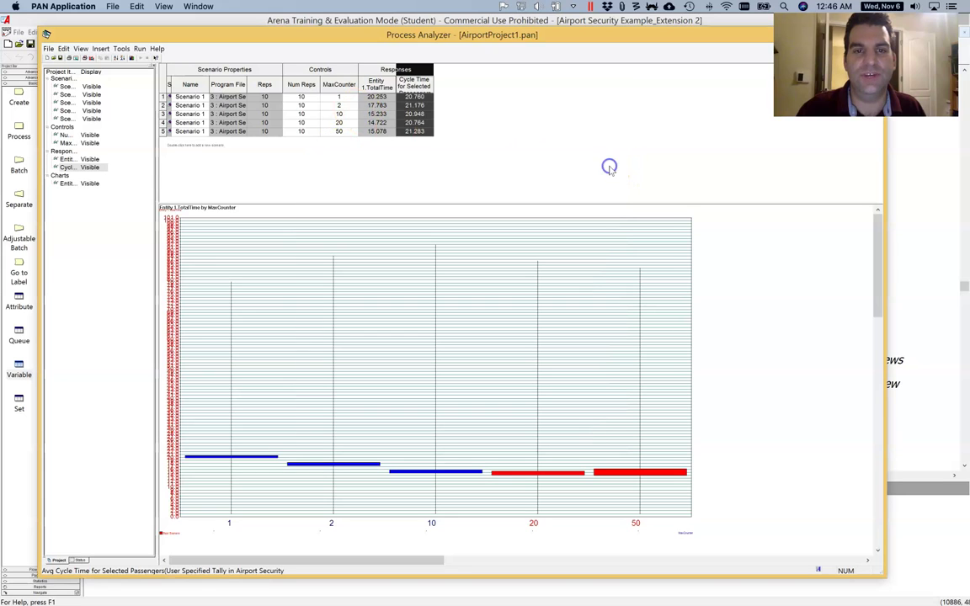
{"action": "double_click", "coordinate": [340, 123]}
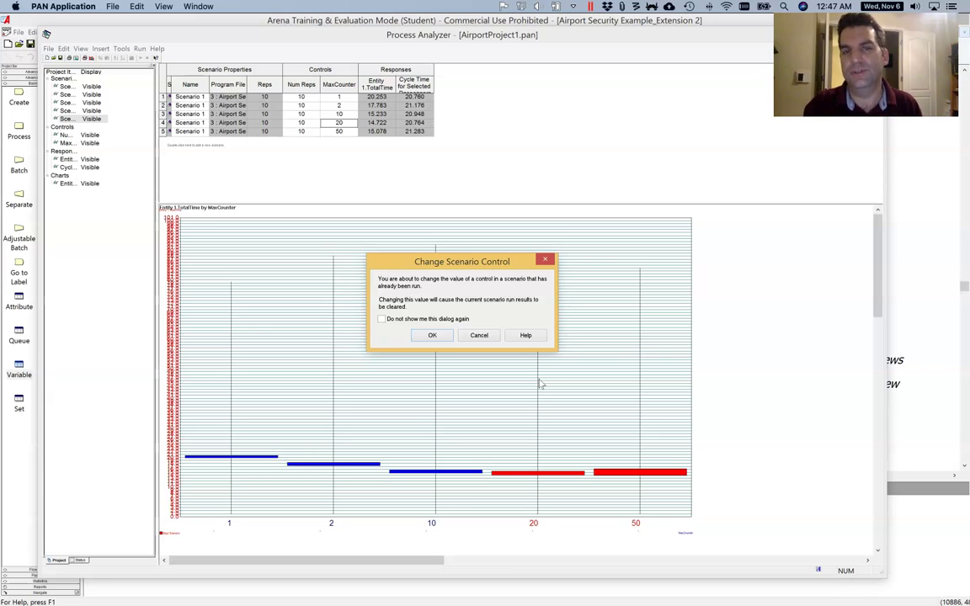
- Cancel the change to keep scenario 4's results, then browse the File and Insert menus
{"action": "left_click", "coordinate": [483, 336]}
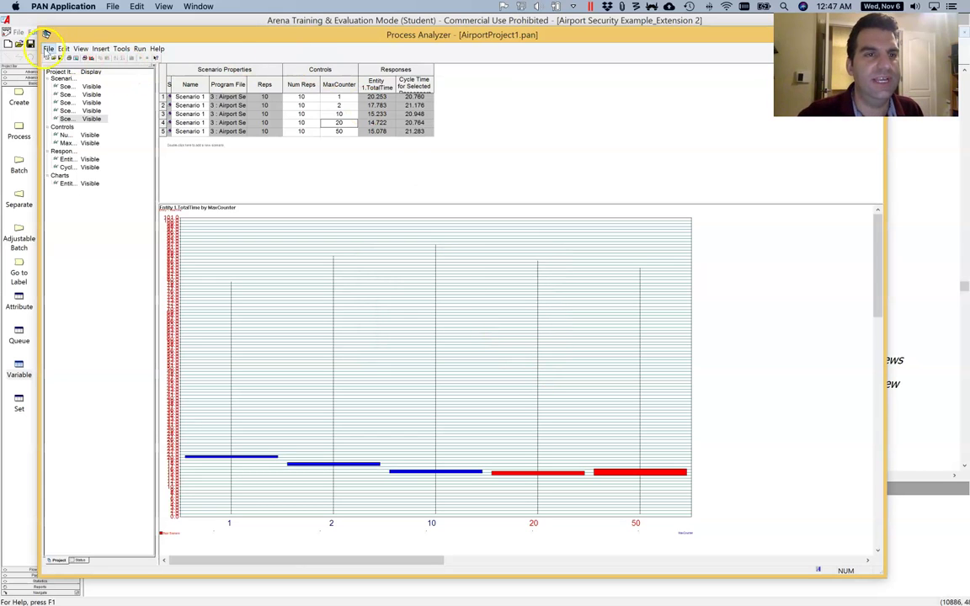
{"action": "left_click", "coordinate": [48, 48]}
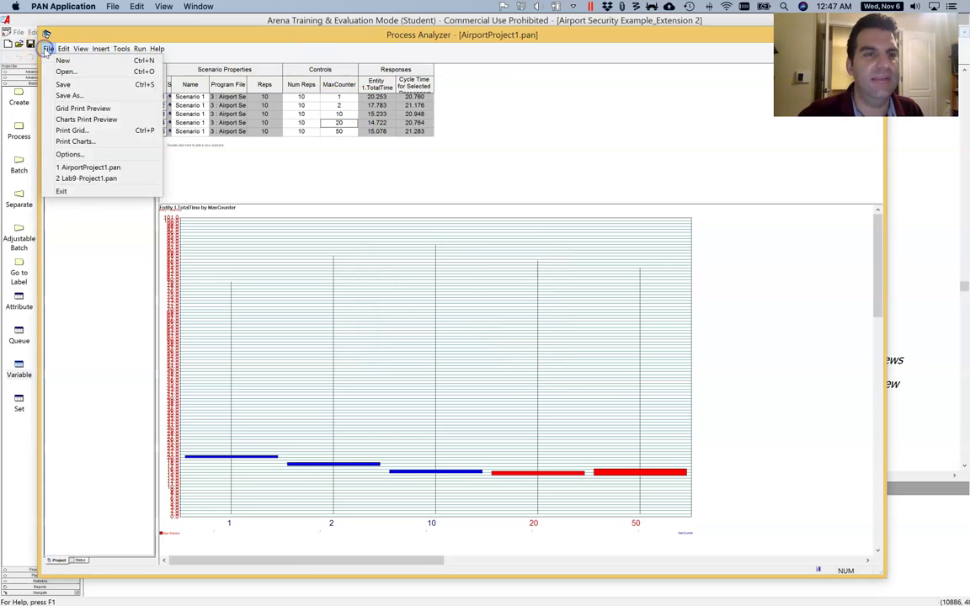
{"action": "left_click", "coordinate": [240, 131]}
{"action": "left_click", "coordinate": [156, 123]}
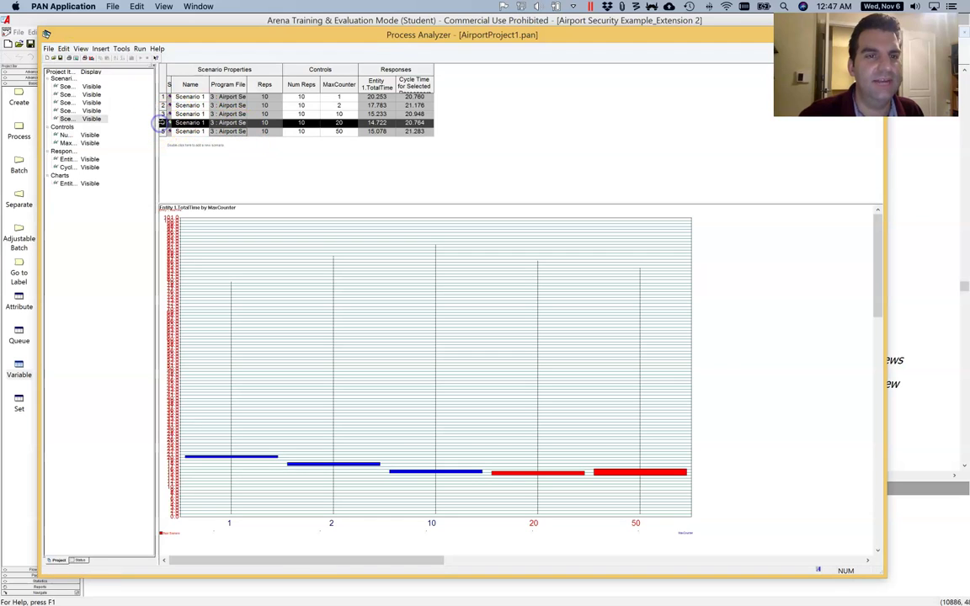
{"action": "left_click", "coordinate": [48, 49]}
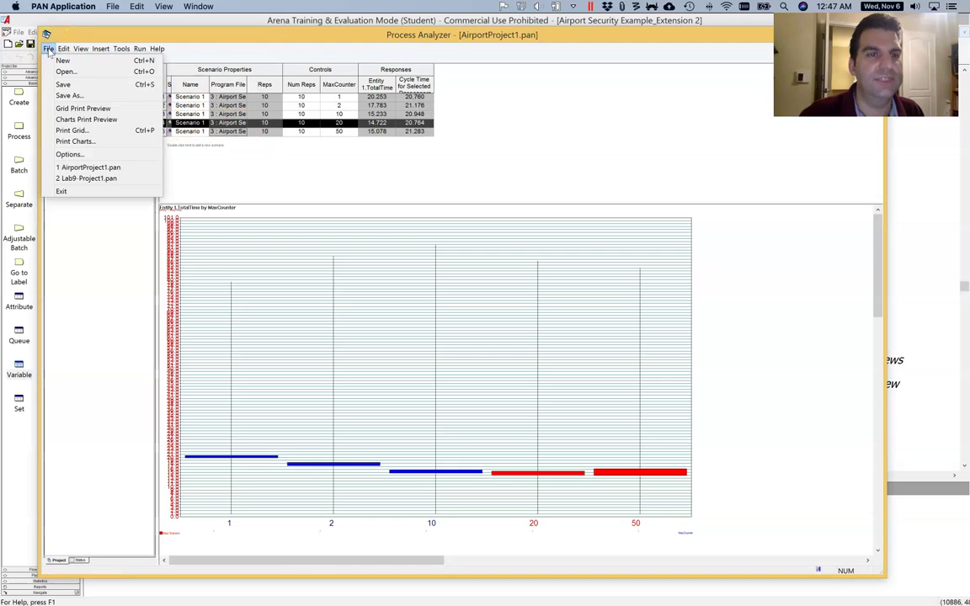
{"action": "left_click", "coordinate": [102, 48]}
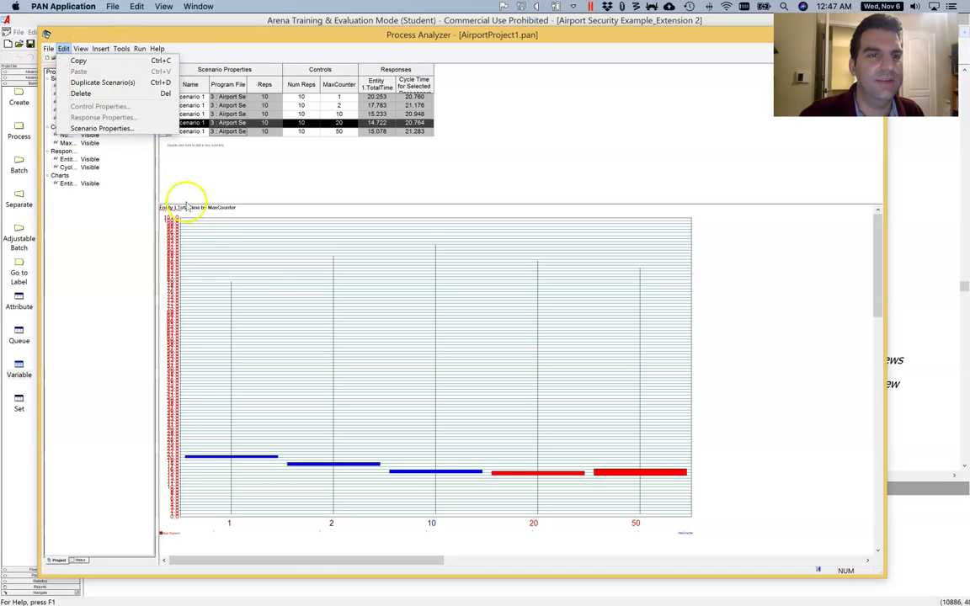
- Copy the TotalTime chart's data to the clipboard
{"action": "left_click", "coordinate": [277, 279]}
{"action": "right_click", "coordinate": [276, 279]}
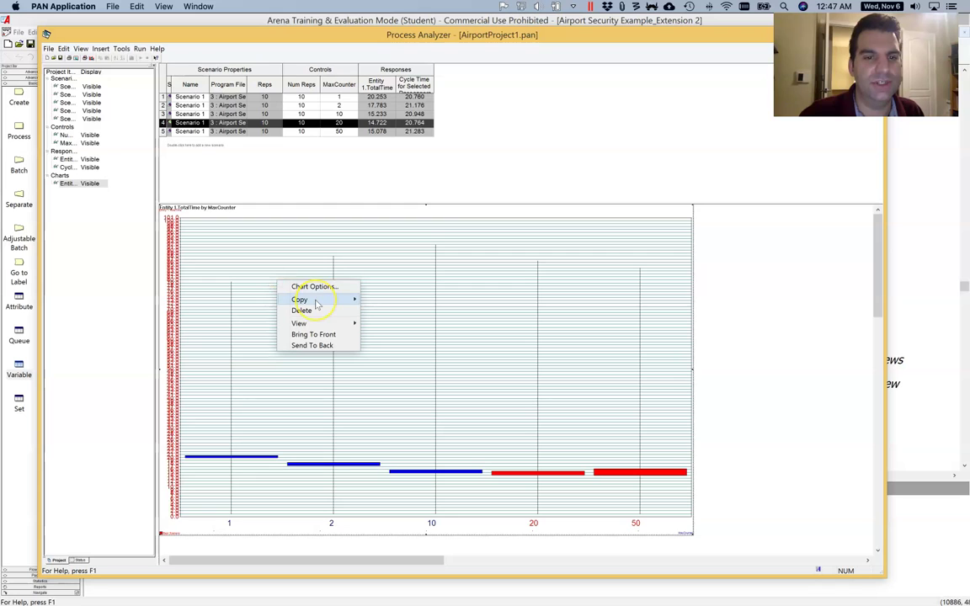
{"action": "mouse_move", "coordinate": [317, 304]}
{"action": "left_click", "coordinate": [381, 311]}
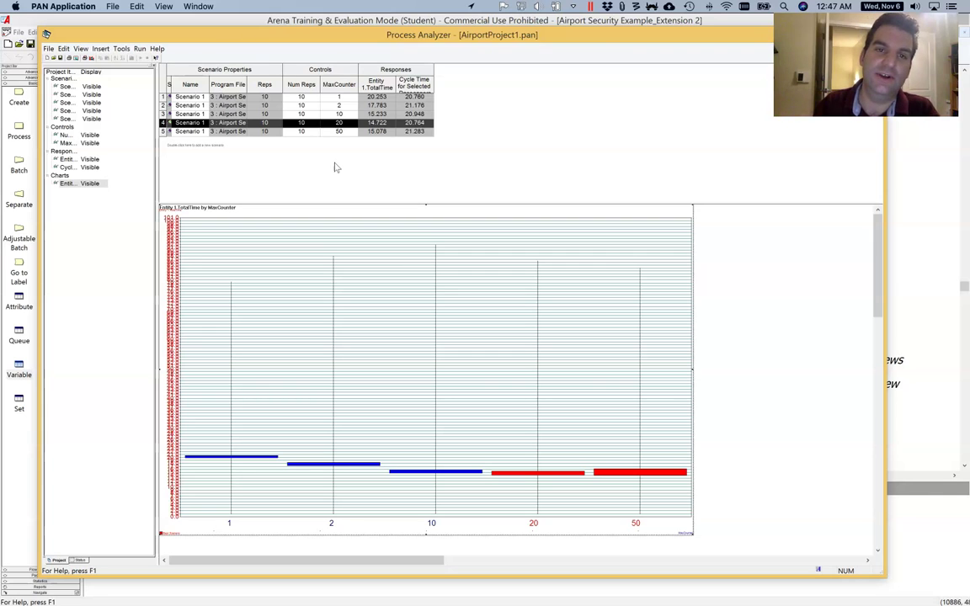
{"action": "left_click", "coordinate": [552, 145]}
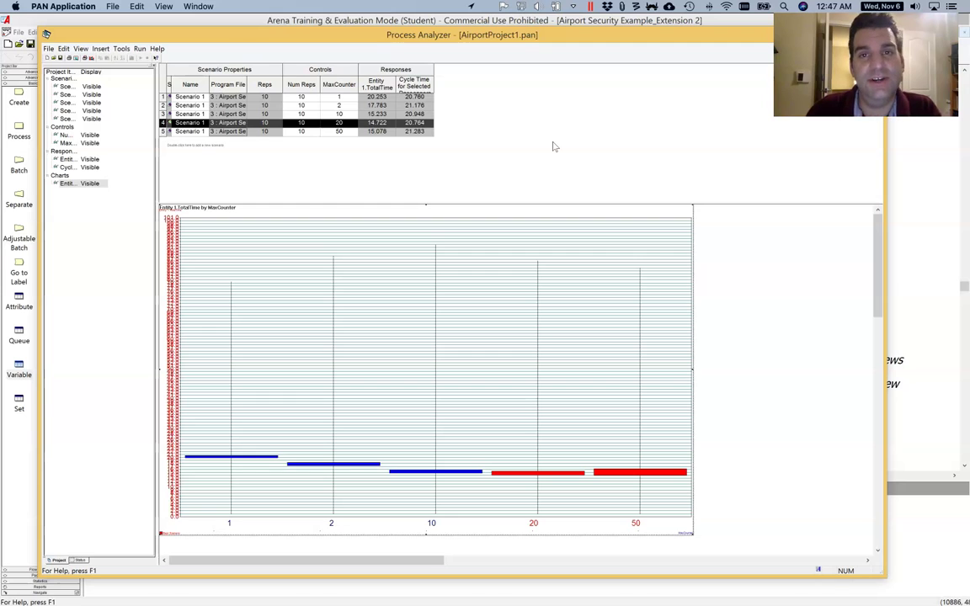